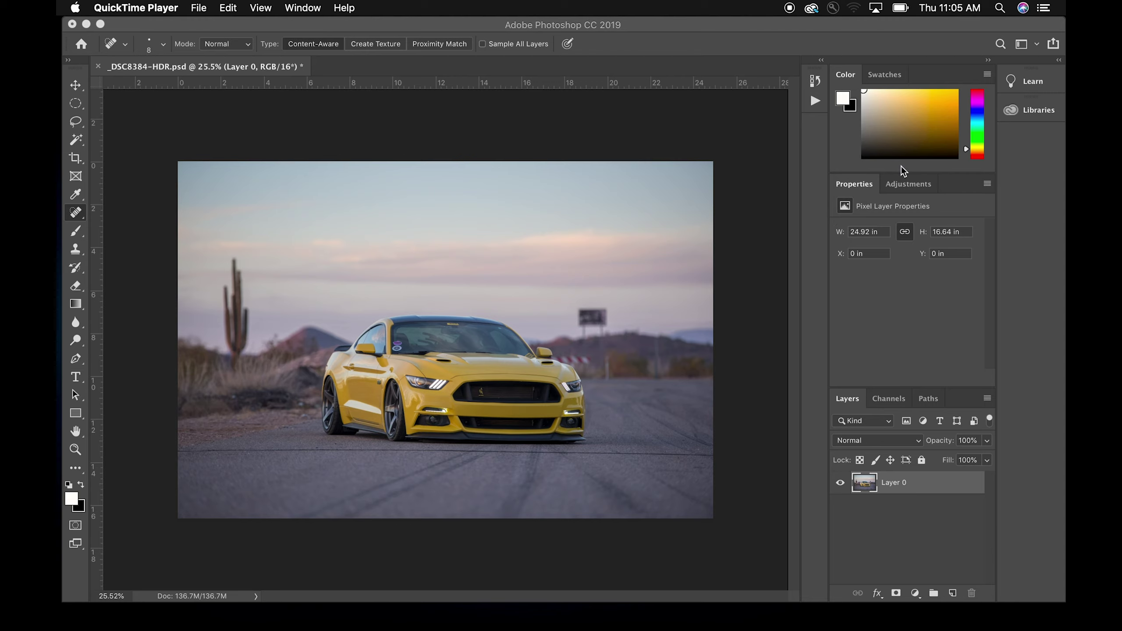
Add a Curves adjustment layer above the car photo
left_click(902, 181)
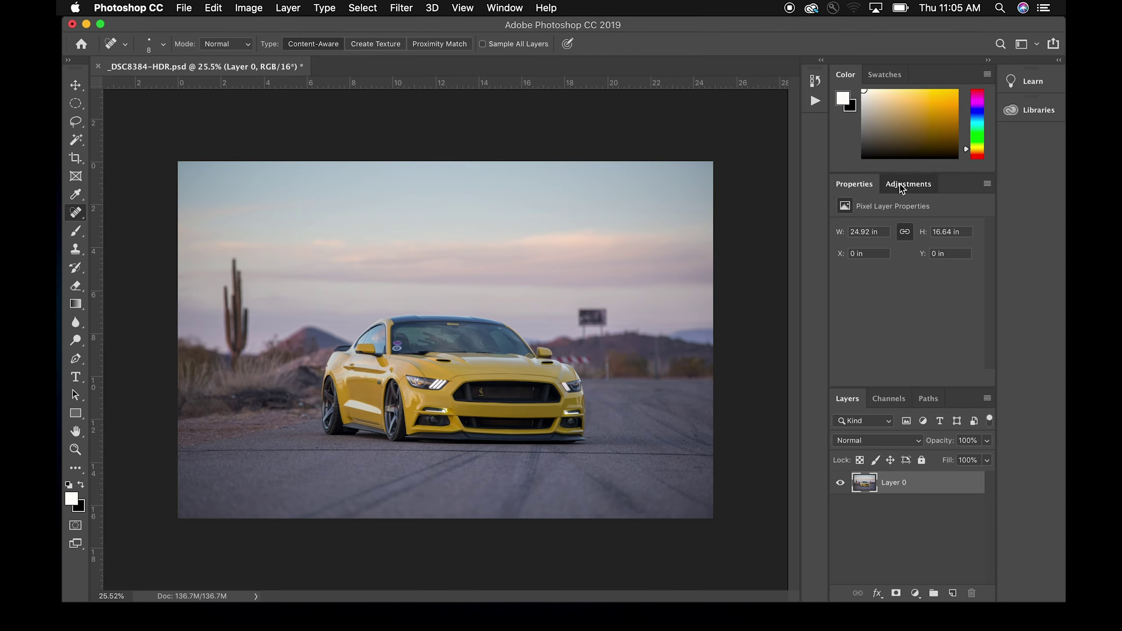
left_click(899, 183)
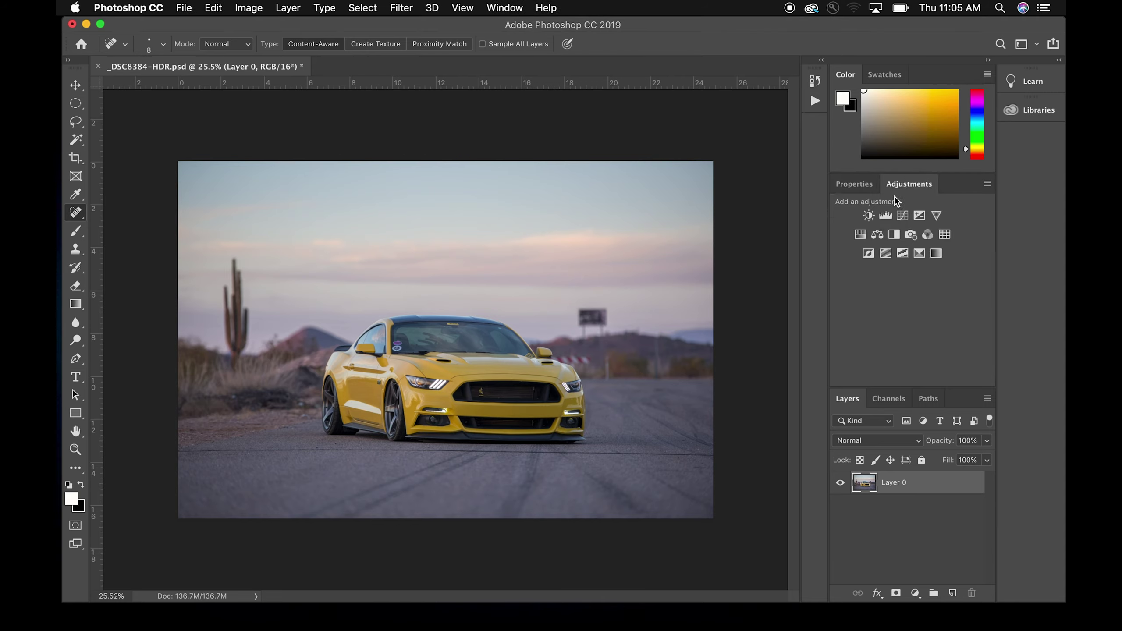
left_click(905, 217)
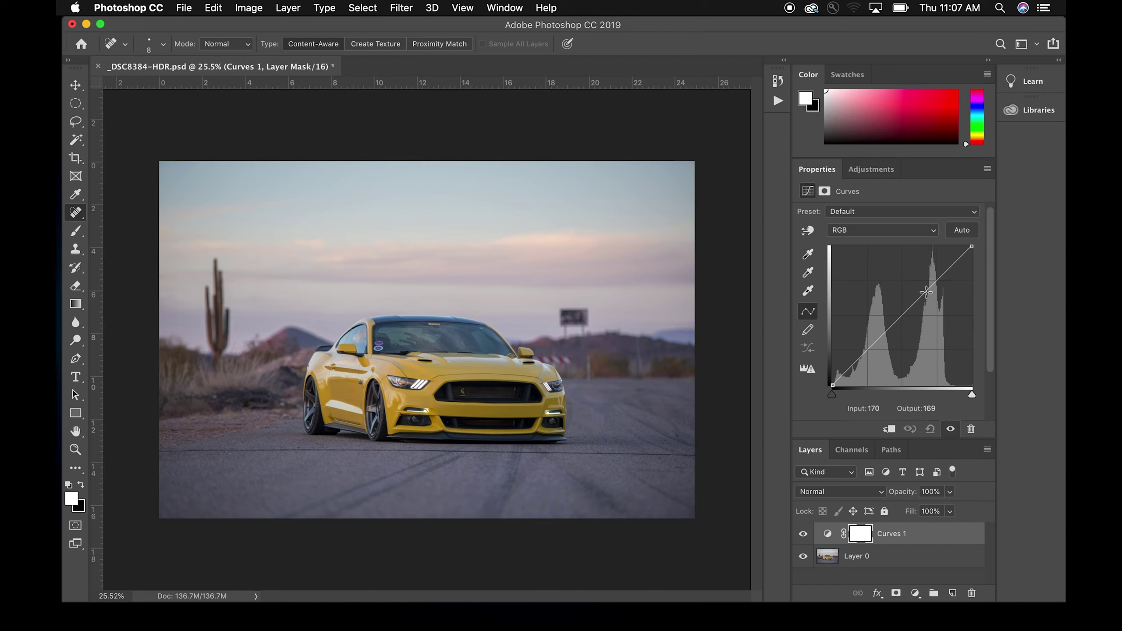
Try an RGB S-curve with points at about input 171, output 194 and input 83, output 76, and reset it after comparing
left_click_drag(926, 292, 926, 279)
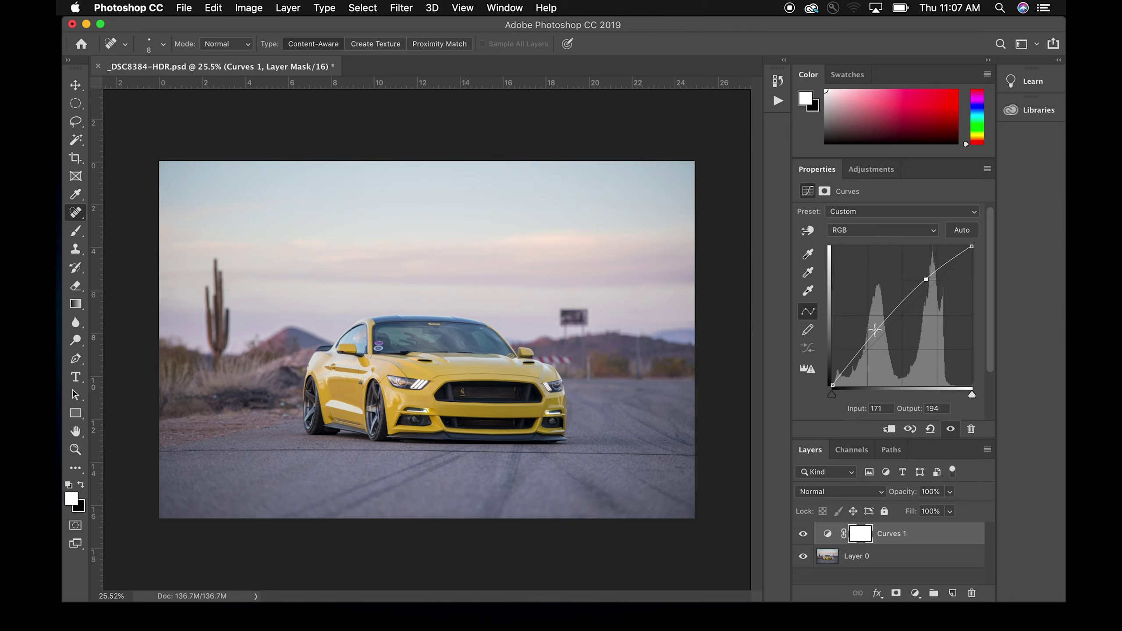
left_click_drag(876, 330, 879, 344)
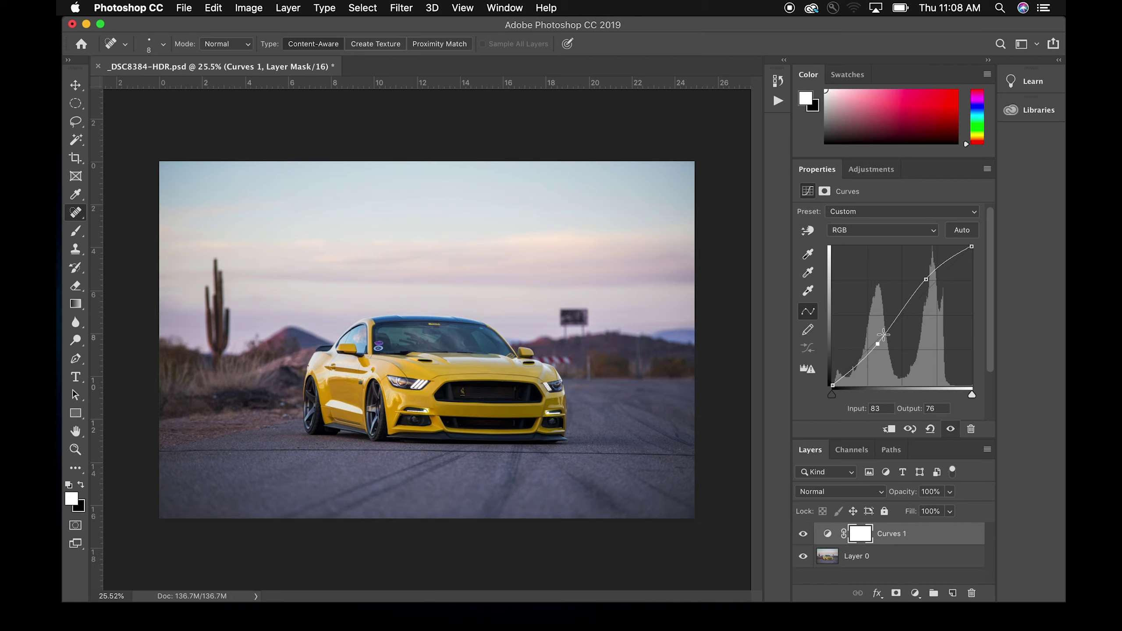
left_click(803, 533)
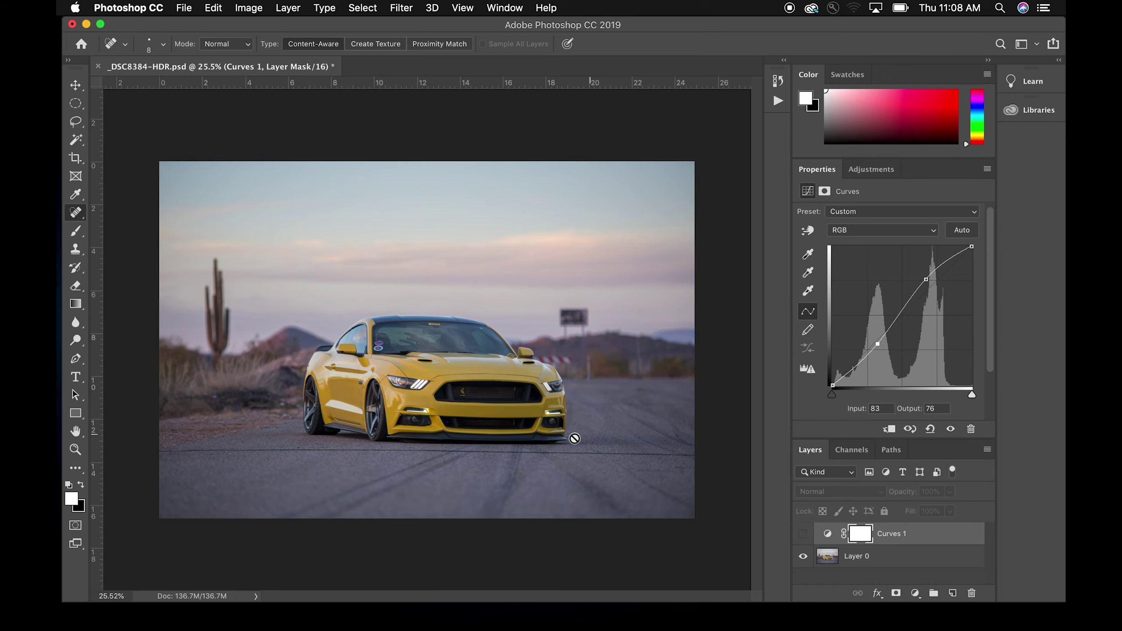
left_click(803, 534)
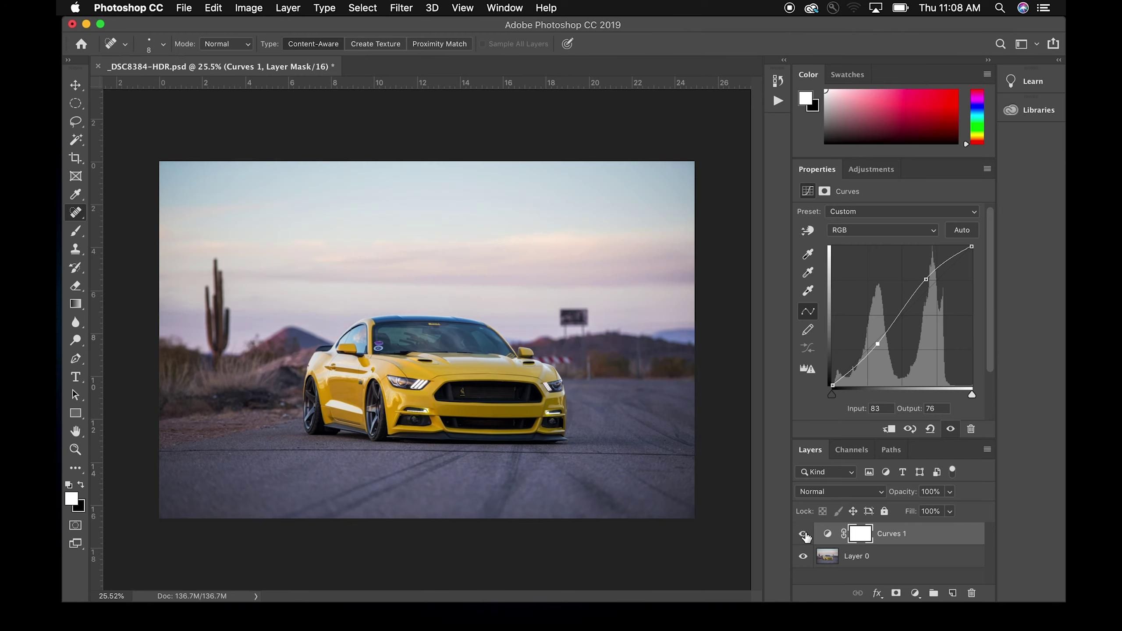
left_click(931, 429)
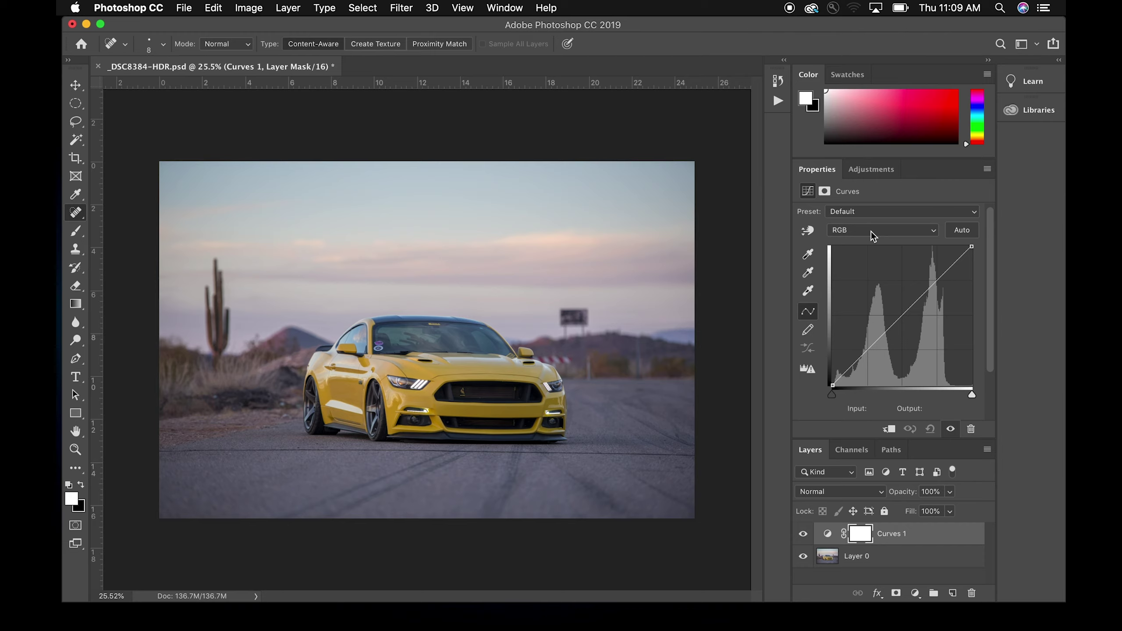
Select the Curves adjustment's Red channel and try slight shifts of its midtone and shadow points
left_click(934, 231)
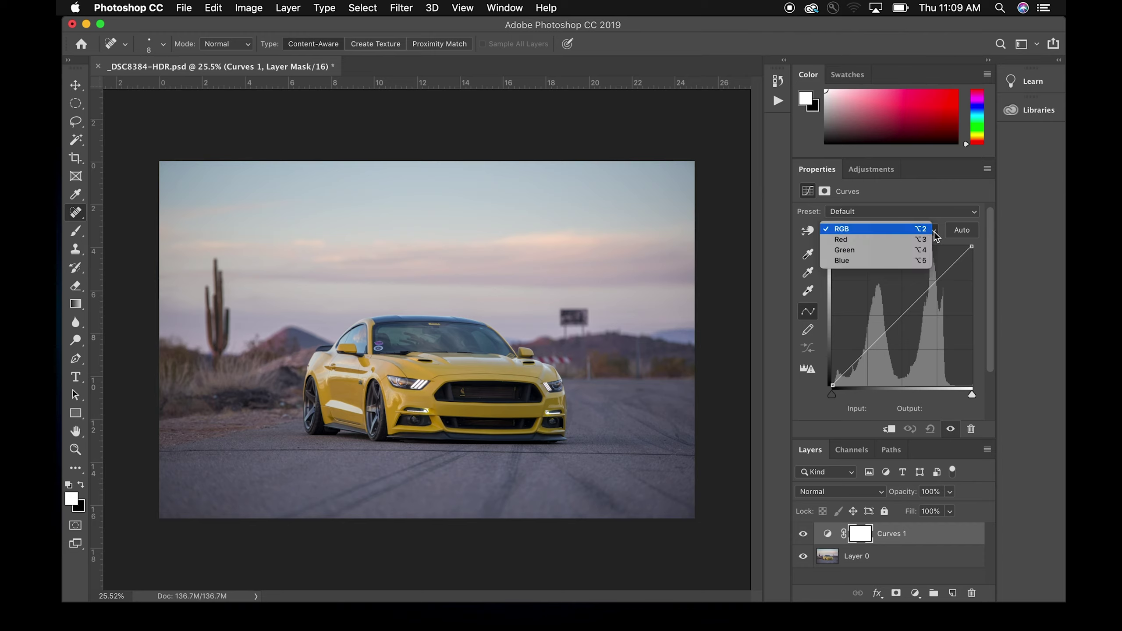
left_click(849, 239)
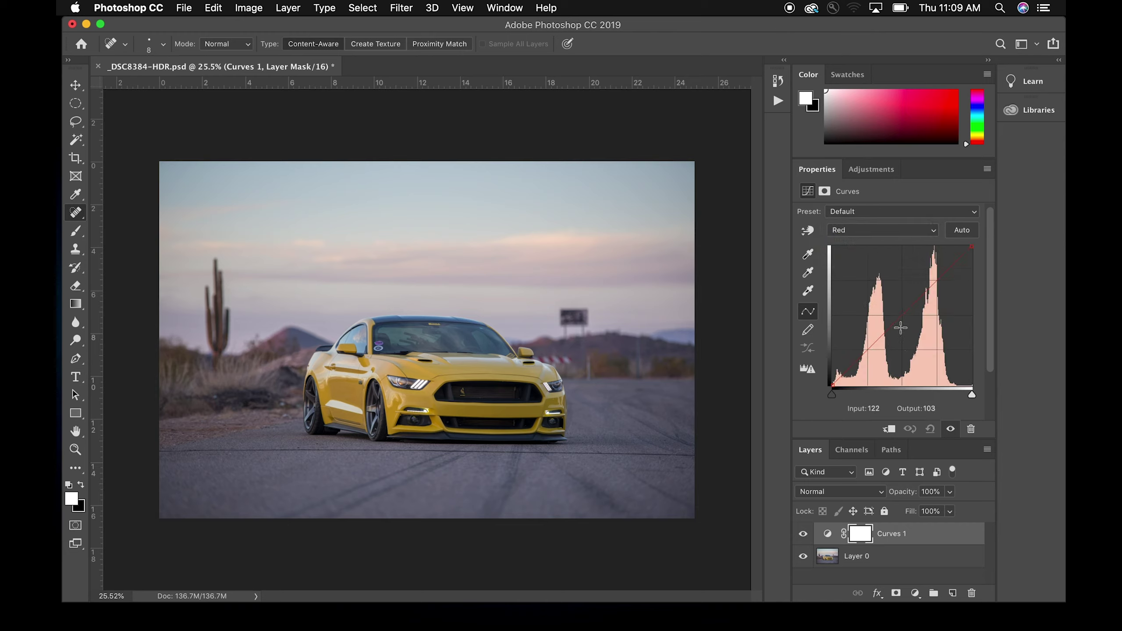
mouse_move(901, 318)
left_mouse_down()
mouse_move(884, 295)
mouse_move(904, 316)
left_mouse_up()
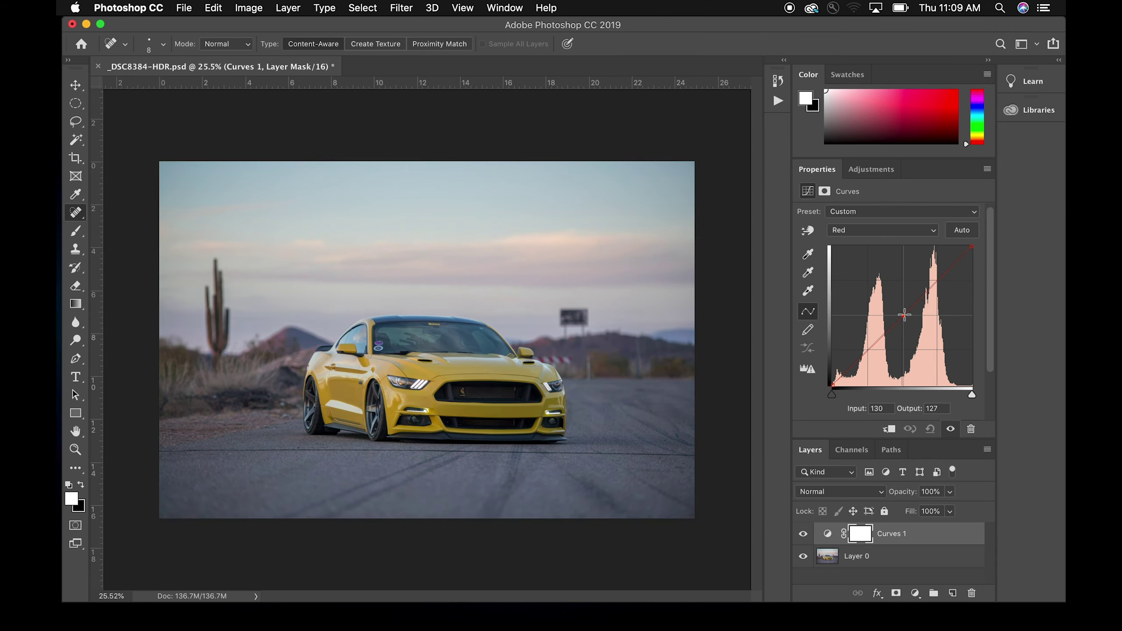
left_click(862, 353)
left_click_drag(862, 353, 861, 349)
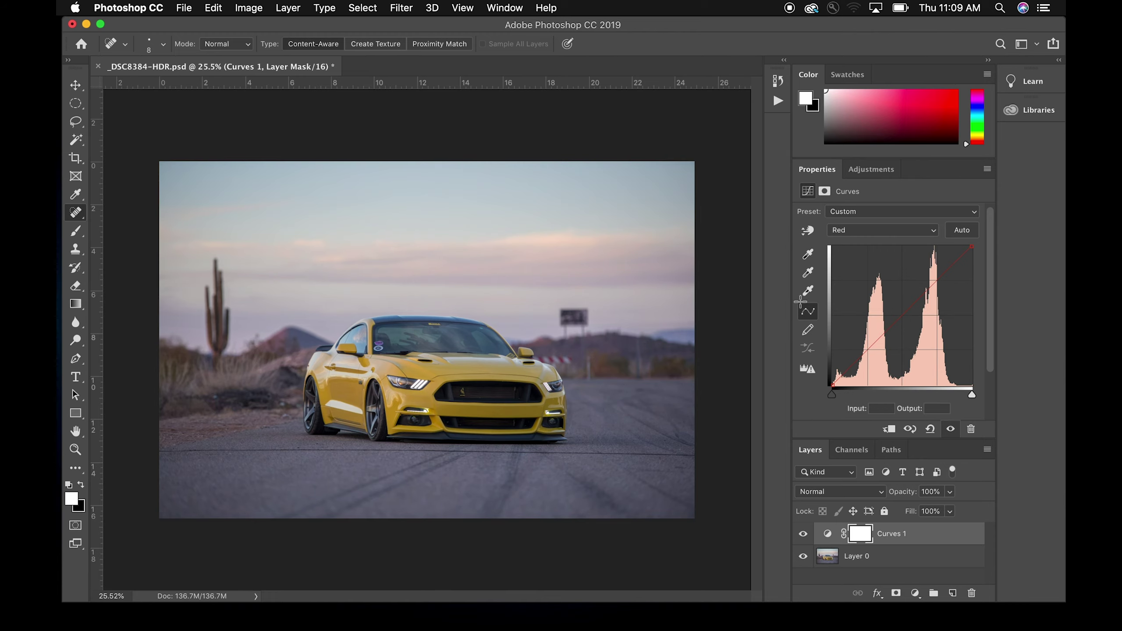
Try raising and lowering the Red curve's midtones, ending near input 119, output 143, and reset the curve
left_click(879, 231)
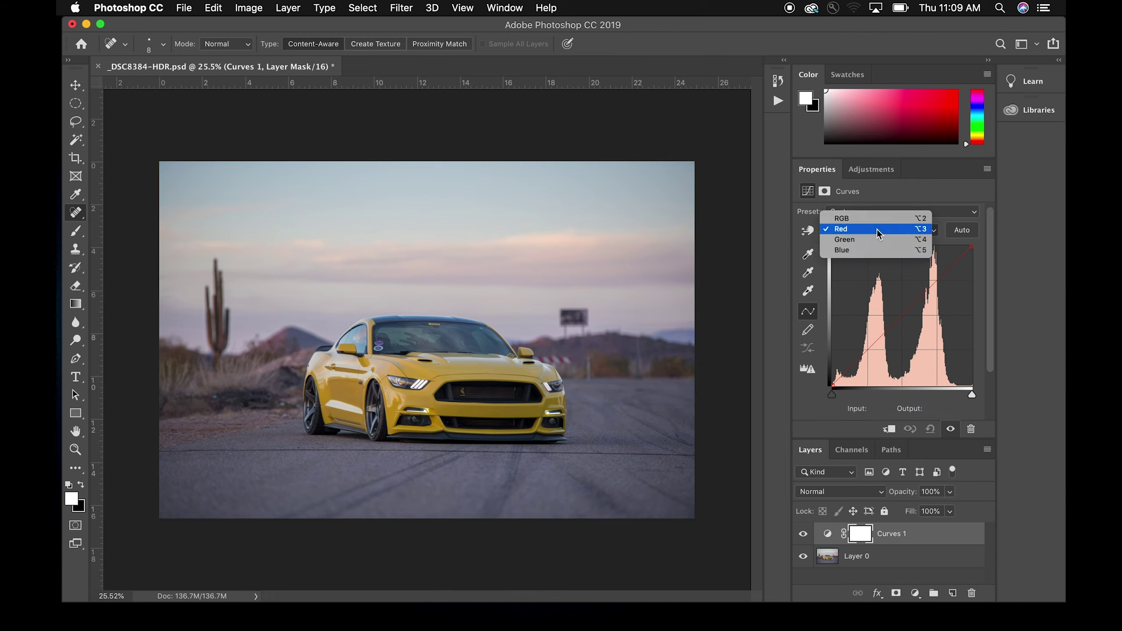
left_click(901, 314)
left_click_drag(902, 314, 898, 307)
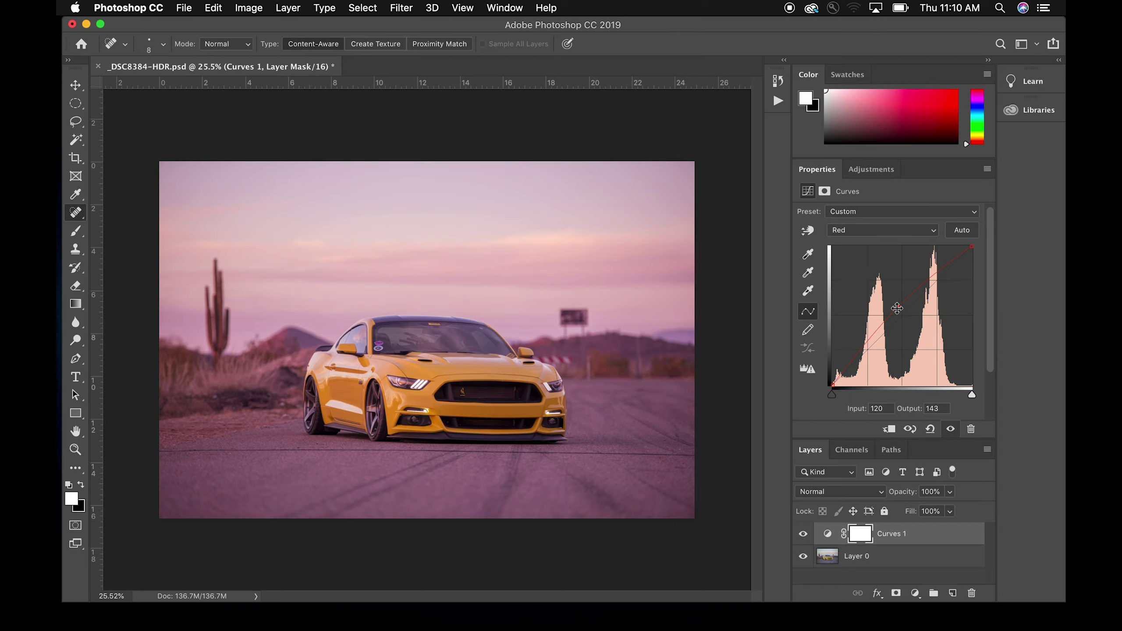
left_click_drag(896, 307, 910, 323)
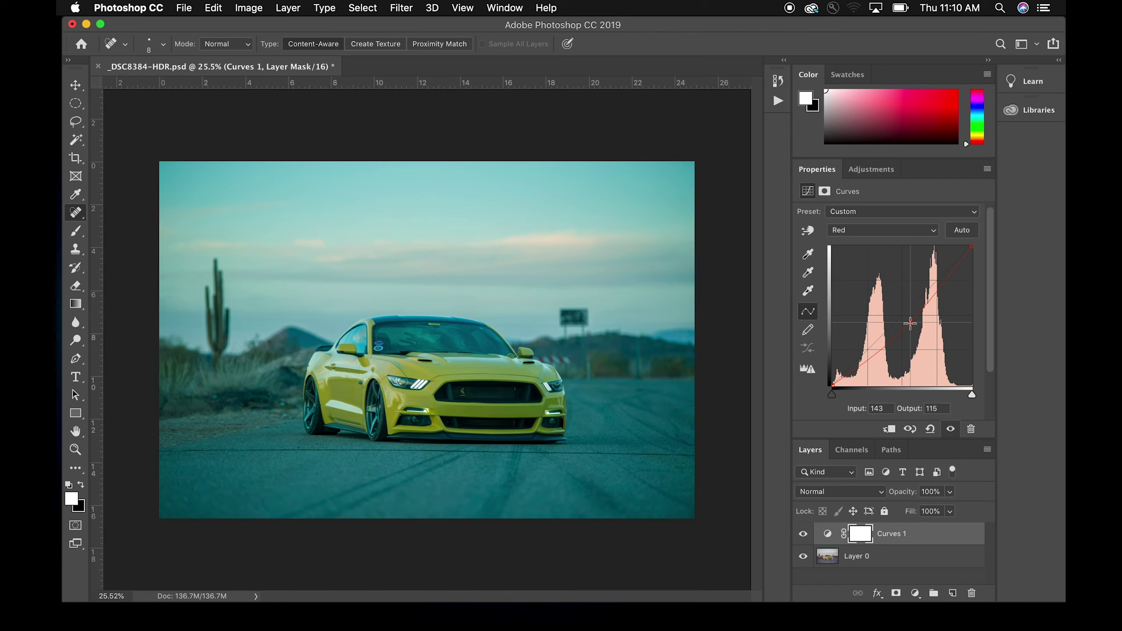
left_click_drag(910, 323, 897, 309)
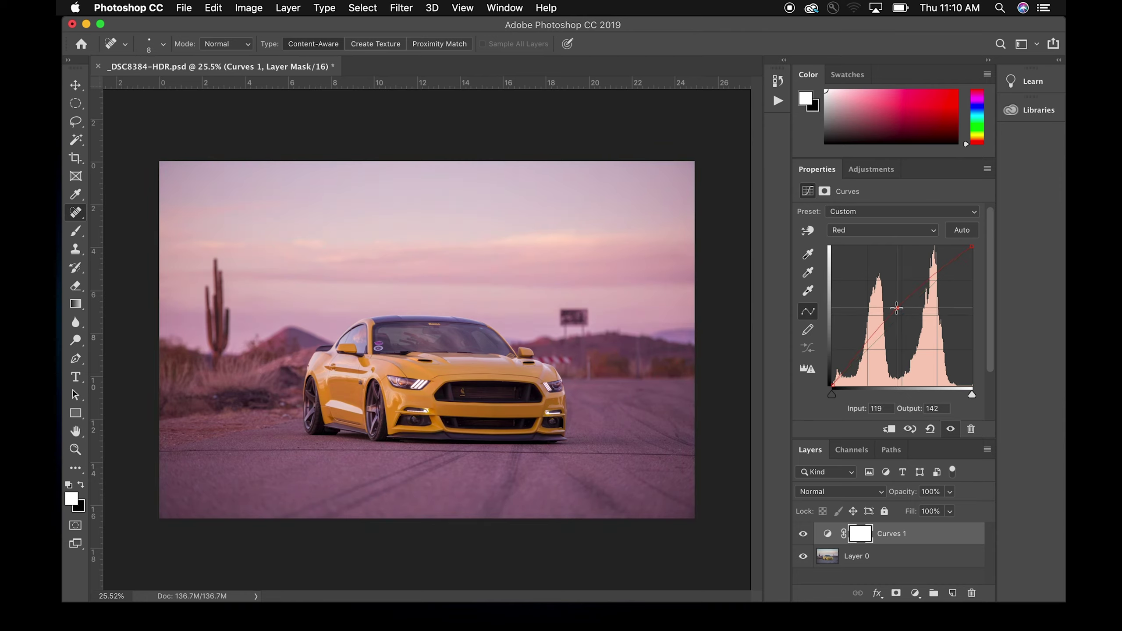
left_click(886, 229)
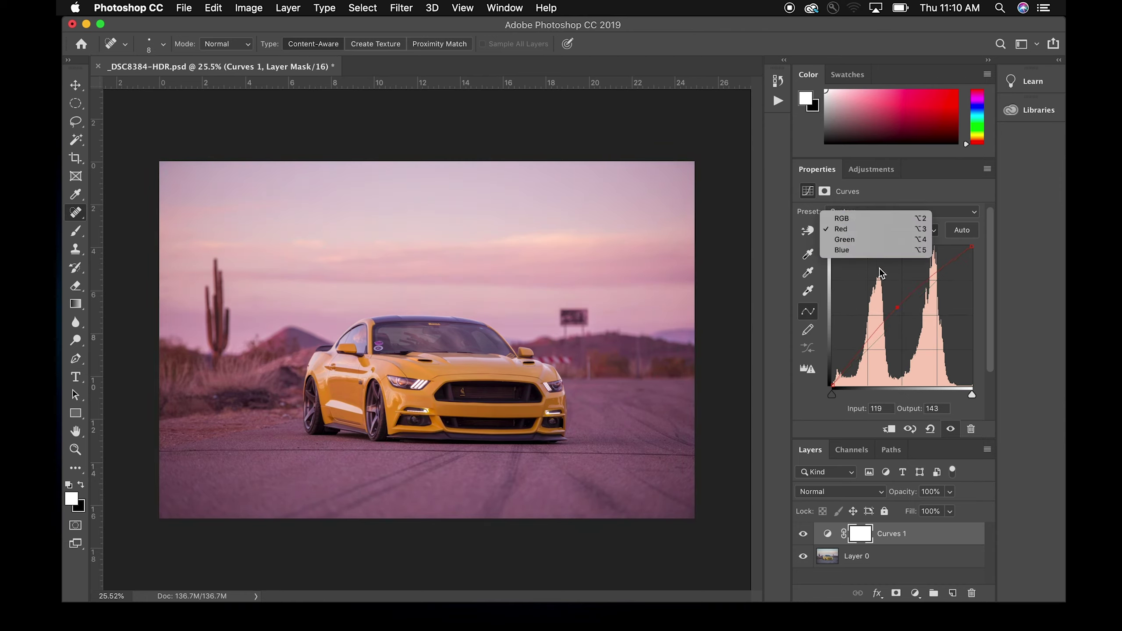
left_click(930, 432)
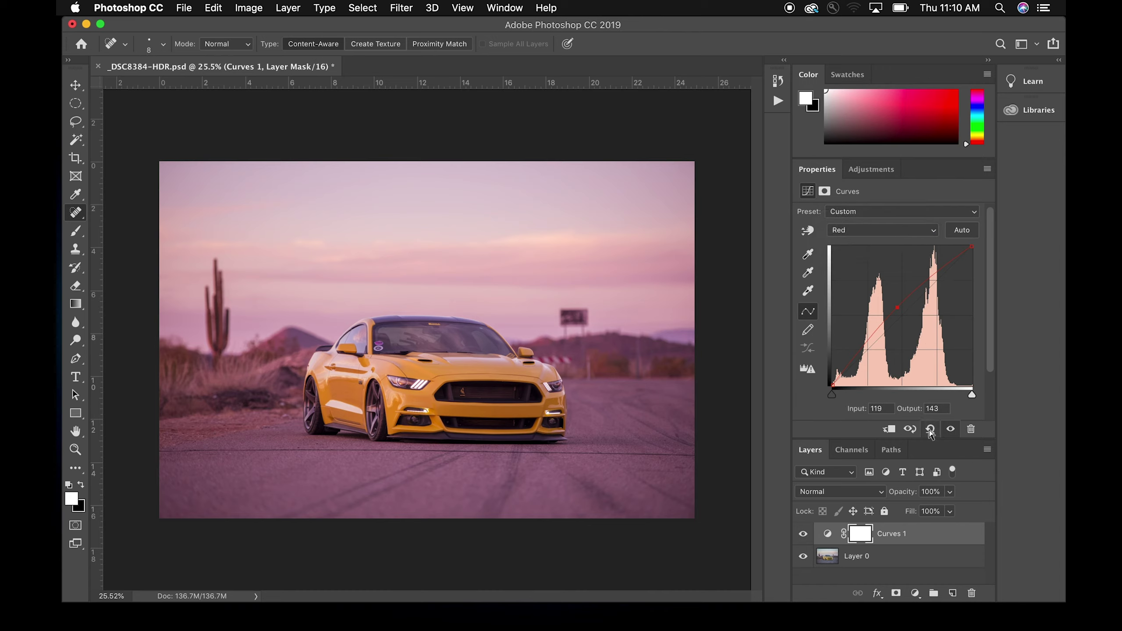
left_click(931, 432)
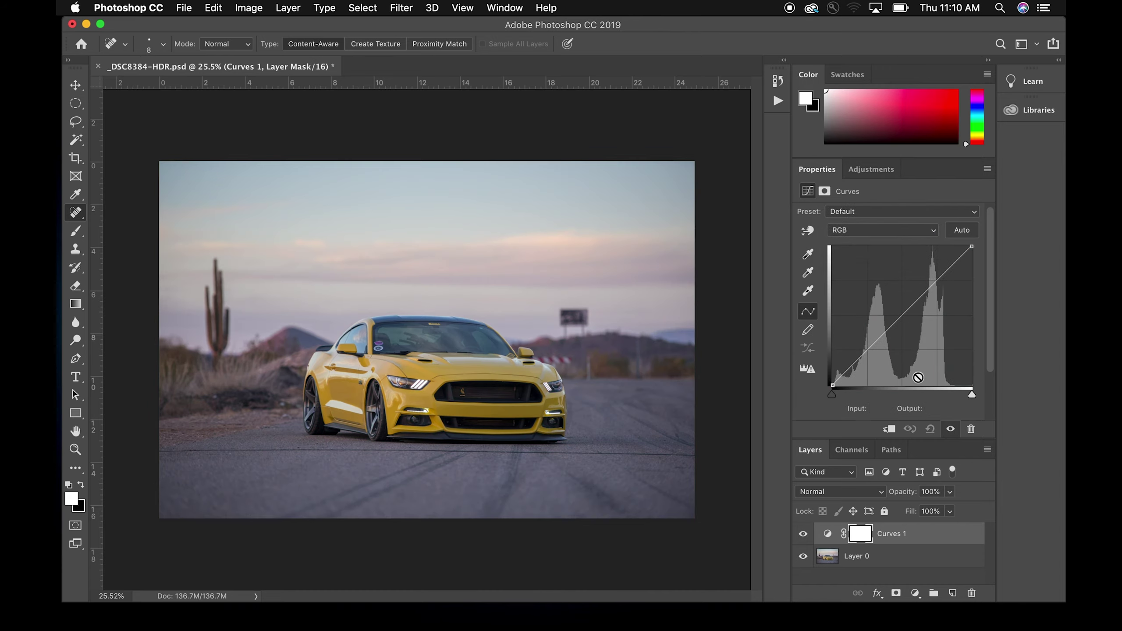
Try moving the Green curve's midpoint to about input 131, output 133, and reset the adjustment
left_click(868, 229)
left_click(847, 251)
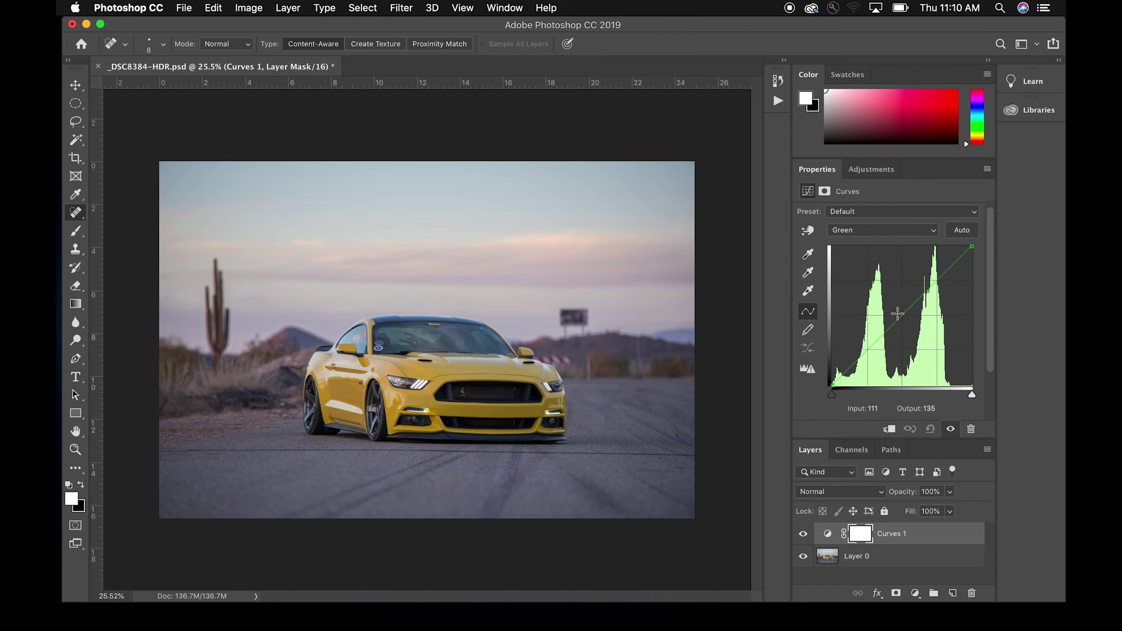
mouse_move(901, 320)
left_mouse_down()
mouse_move(890, 300)
mouse_move(915, 328)
mouse_move(913, 307)
mouse_move(914, 324)
mouse_move(905, 313)
left_mouse_up()
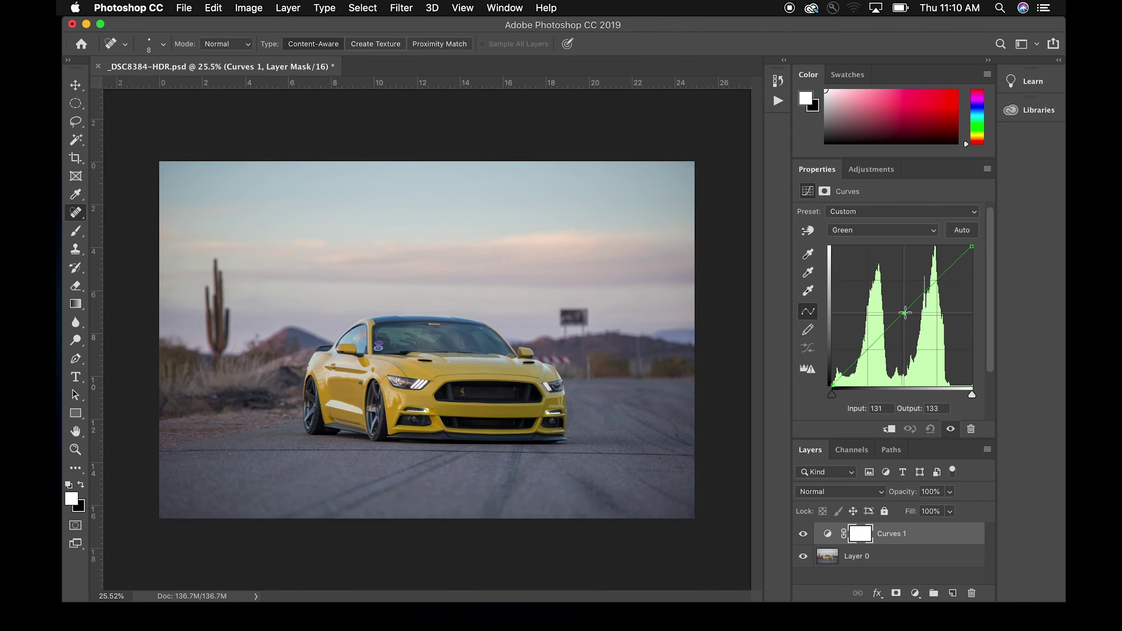
left_click(930, 429)
Try raising the midtones of the Blue channel's curve and reset the adjustment
left_click(867, 232)
left_click(851, 260)
mouse_move(900, 315)
left_mouse_down()
mouse_move(881, 327)
mouse_move(885, 296)
mouse_move(902, 316)
left_mouse_up()
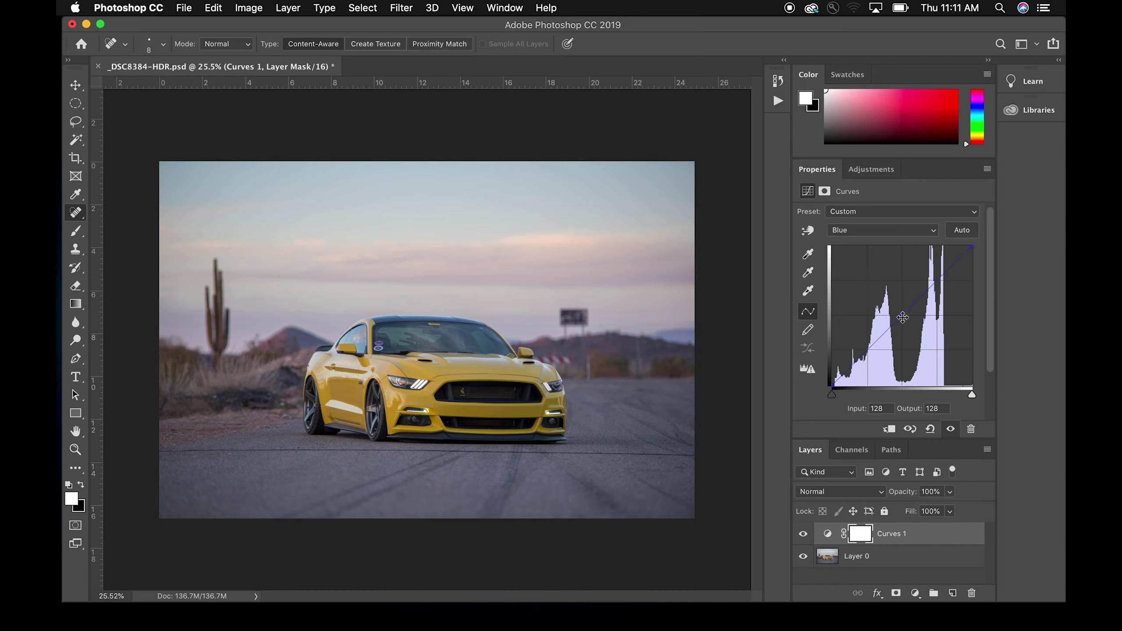
mouse_move(903, 318)
left_mouse_down()
mouse_move(916, 328)
mouse_move(898, 300)
left_mouse_up()
left_click(931, 429)
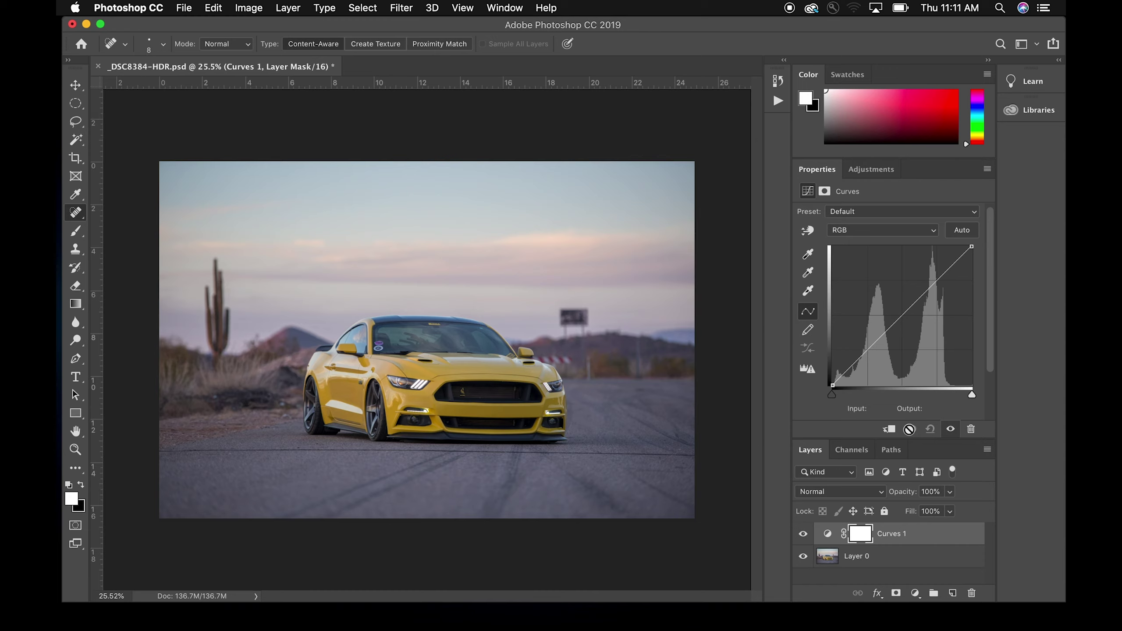
Shape an RGB S-curve with darker shadows and highlights at about input 190, output 205, and compare it with the previous state
left_click_drag(879, 339, 879, 351)
left_click_drag(937, 285, 936, 274)
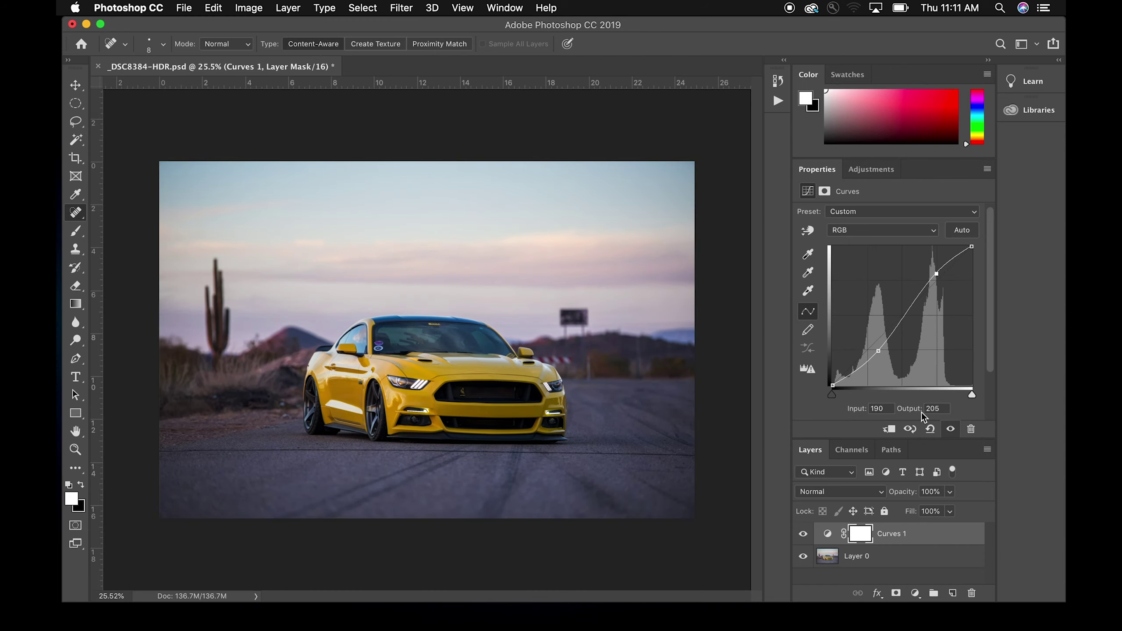
left_click(910, 430)
left_click(910, 430)
left_click(911, 429)
left_click(911, 430)
left_click(911, 430)
left_click(911, 429)
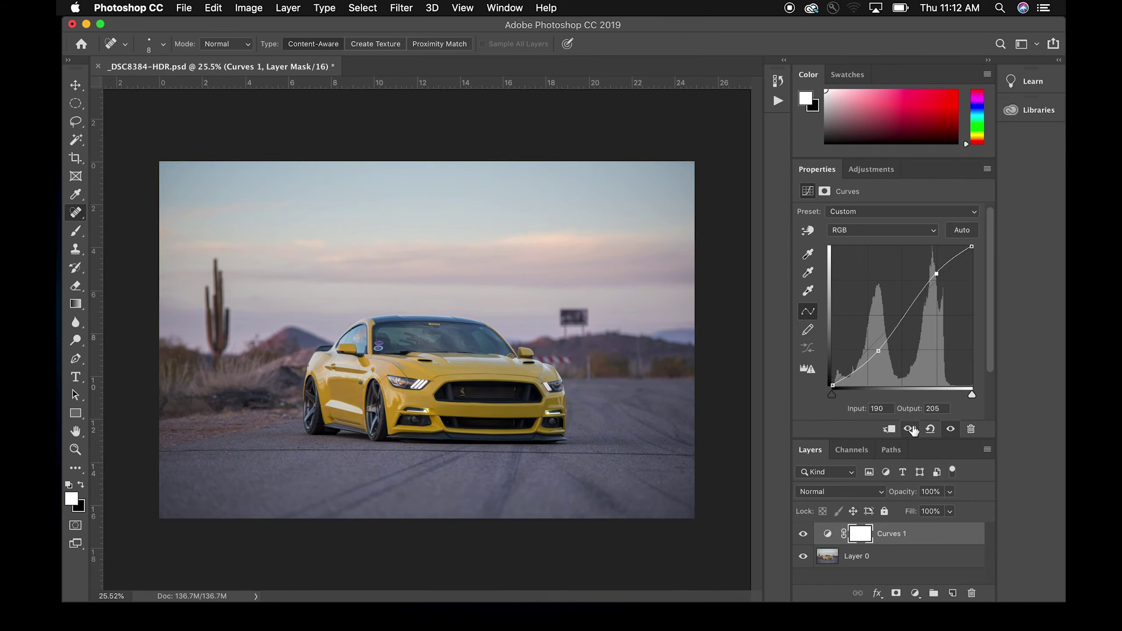
left_click(910, 429)
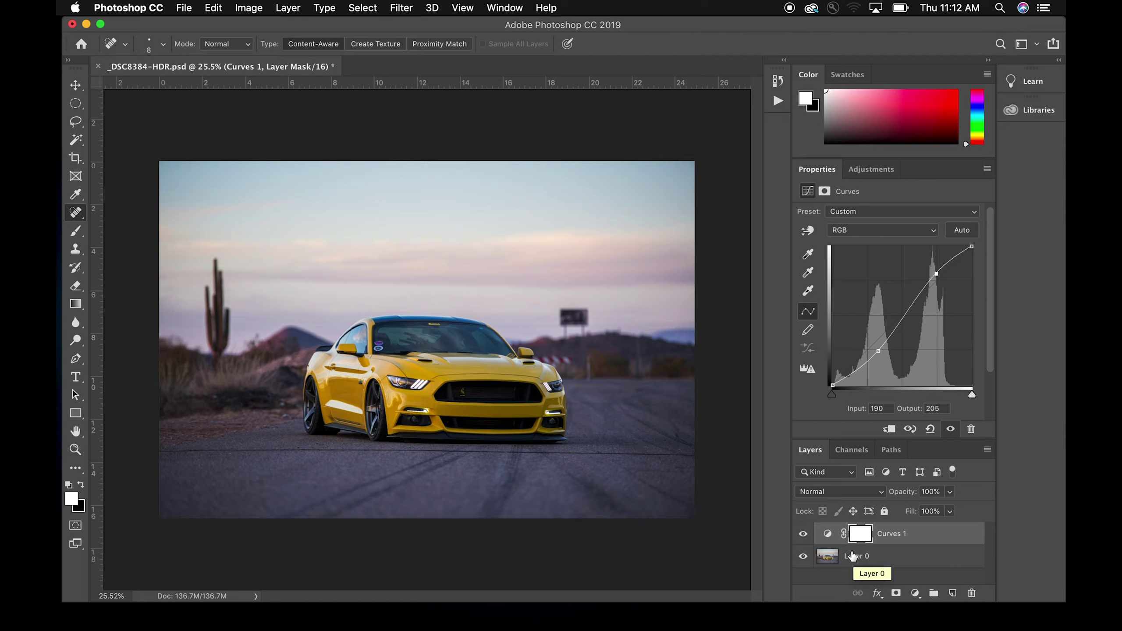
Duplicate Layer 0 beneath the Curves adjustment layer and add a white layer mask to the copy
key("super+j")
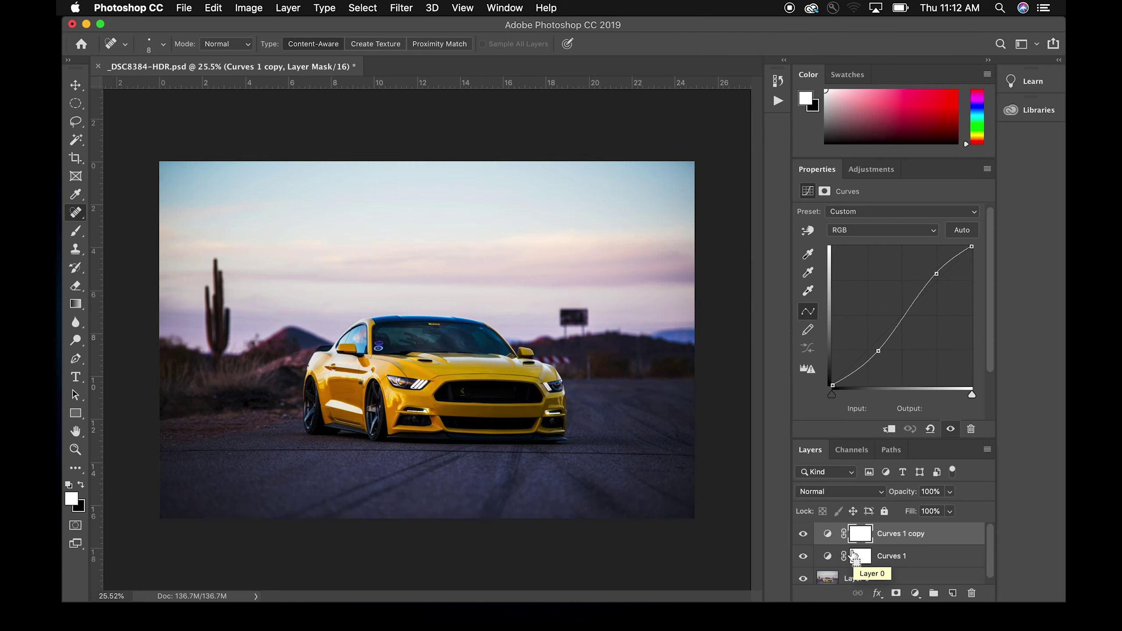
key("super+z")
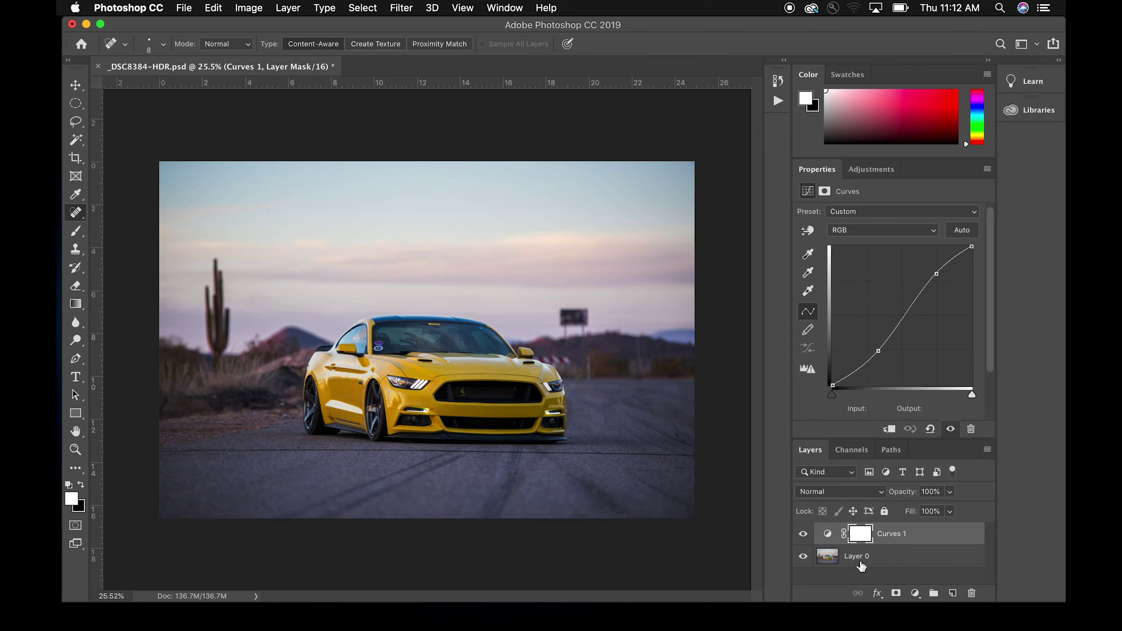
left_click_drag(865, 556, 953, 593)
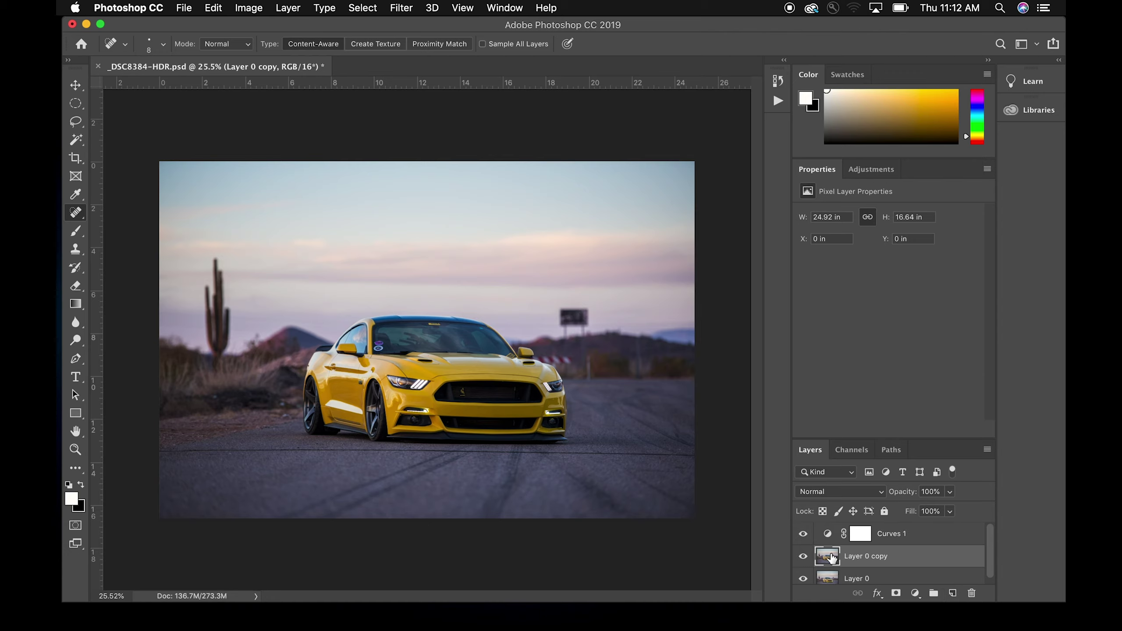
scroll(832, 558, "down", 1)
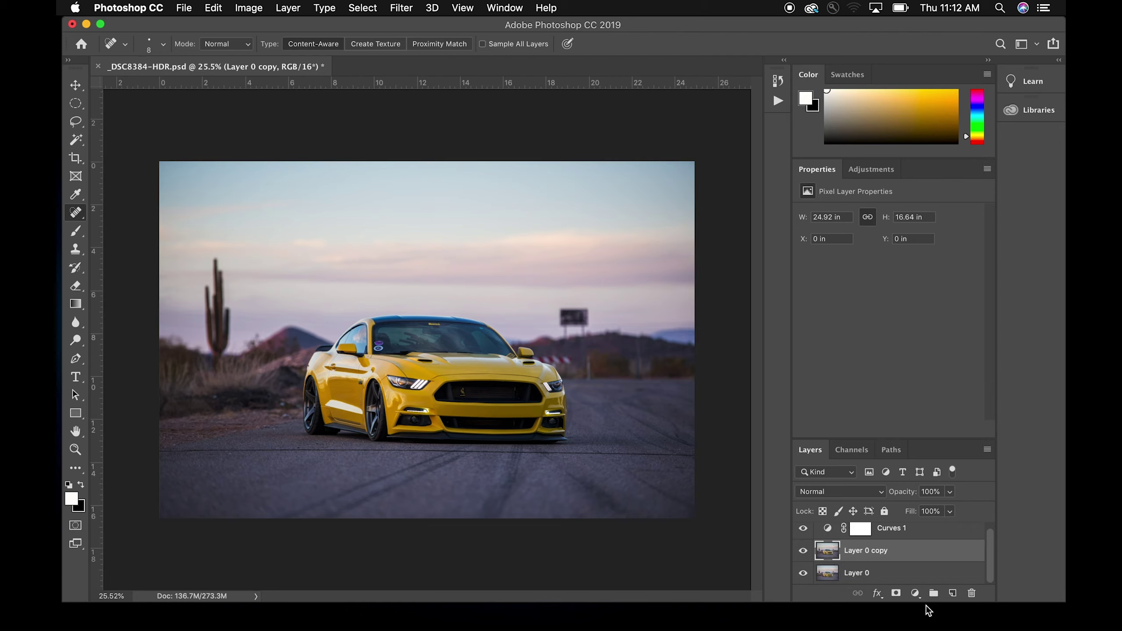
left_click(895, 593)
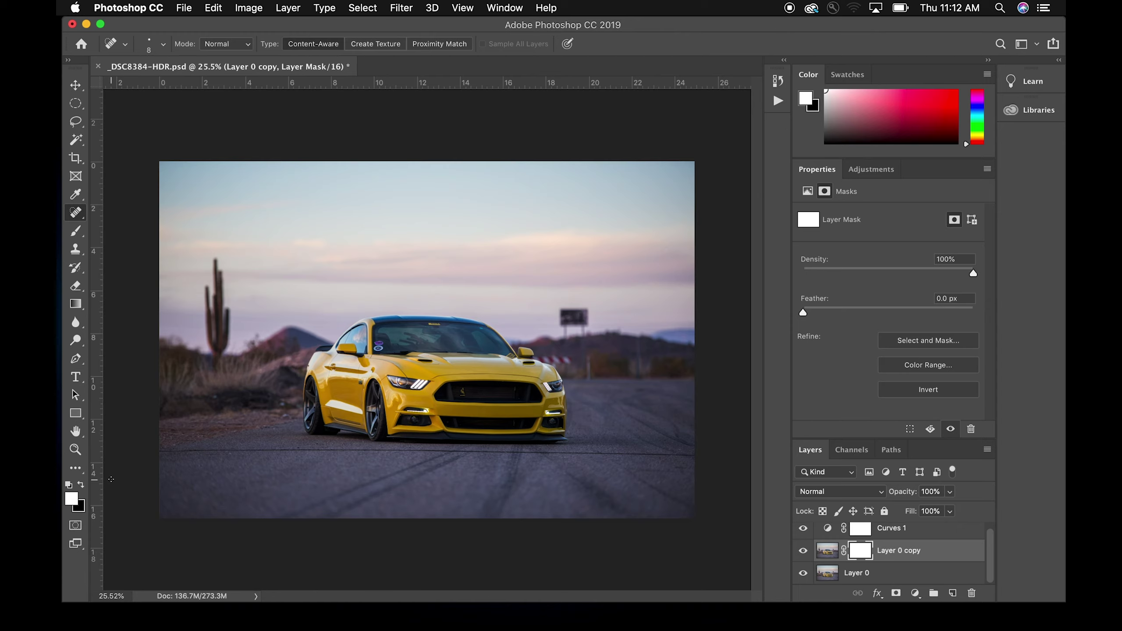
Fill the right half of the Layer 0 copy's mask with black using a rectangular marquee selection, and deselect
left_click(75, 103)
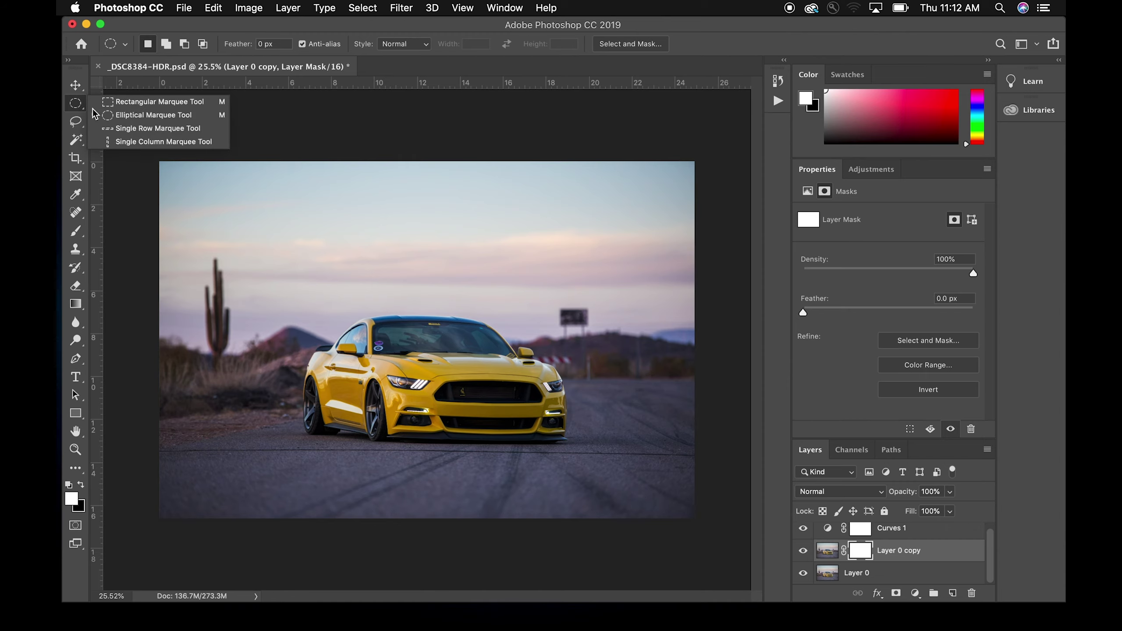
left_click(114, 106)
left_click_drag(430, 143, 726, 574)
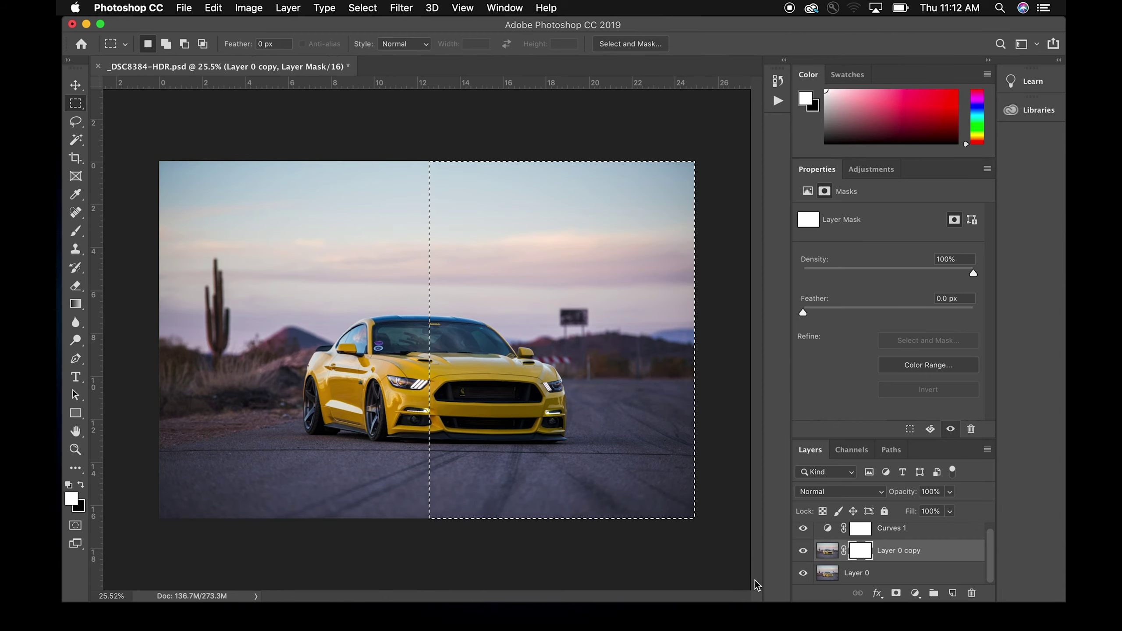
key("x")
key("alt+BackSpace")
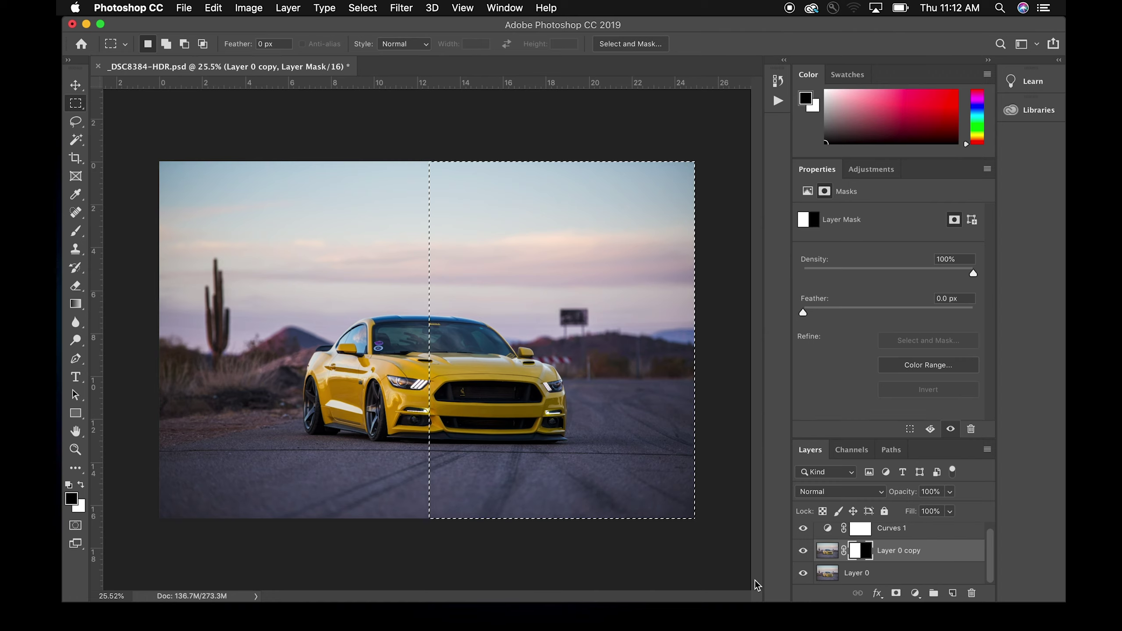
key("super+d")
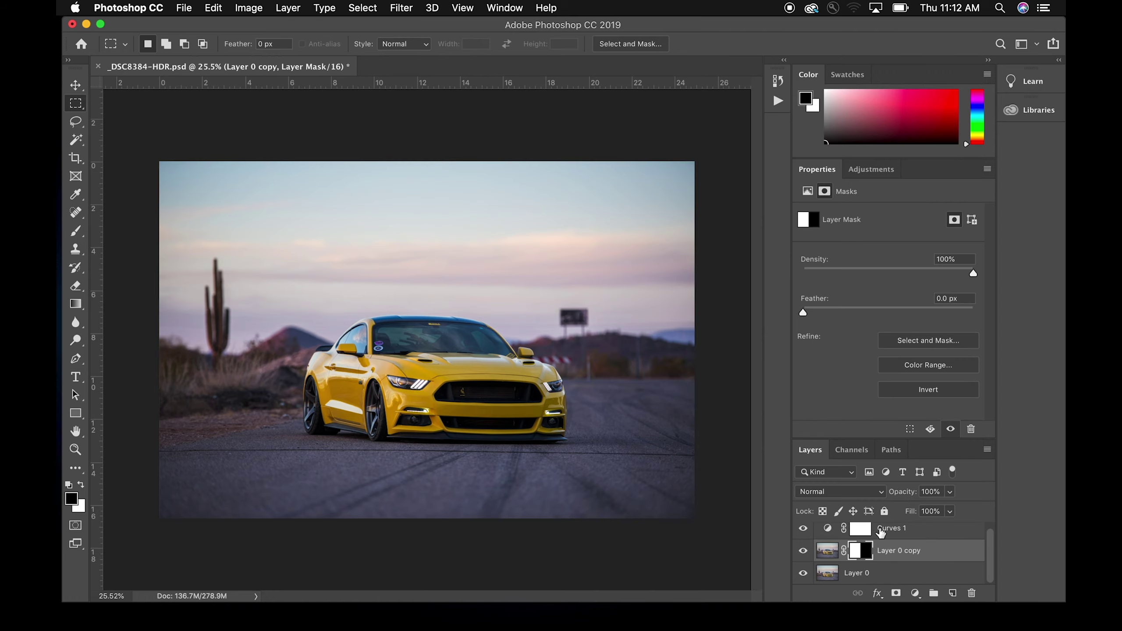
Try clipping the Curves 1 adjustment to Layer 0 copy, toggle Layer 0's visibility, and release the clipping
left_click(887, 533)
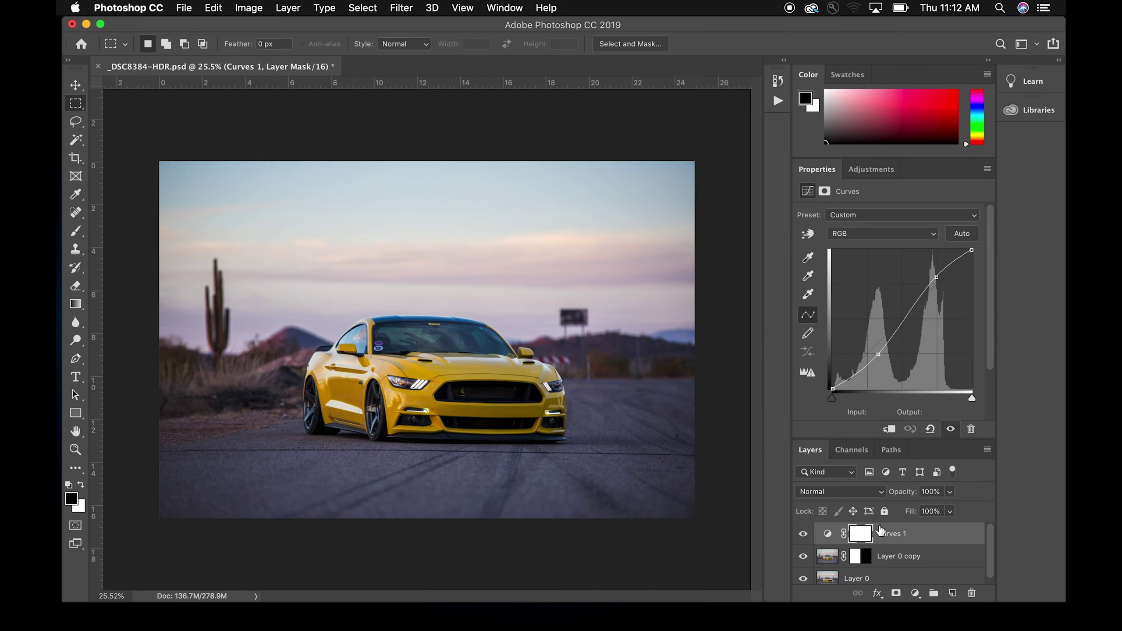
left_click(889, 430)
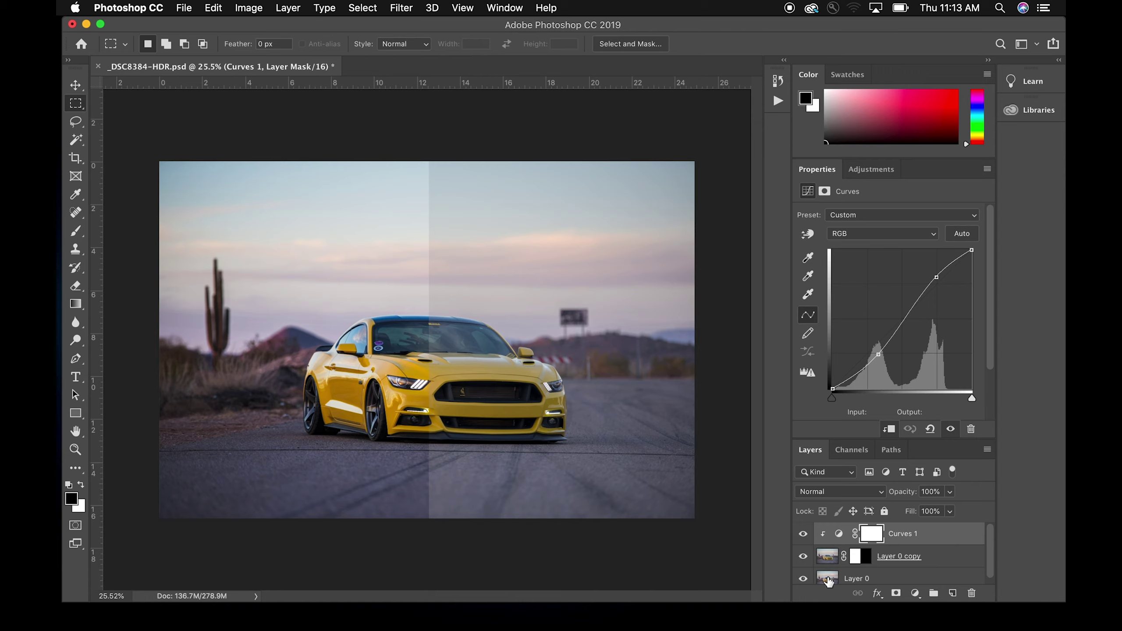
left_click(802, 579)
left_click(803, 579)
left_click(890, 431)
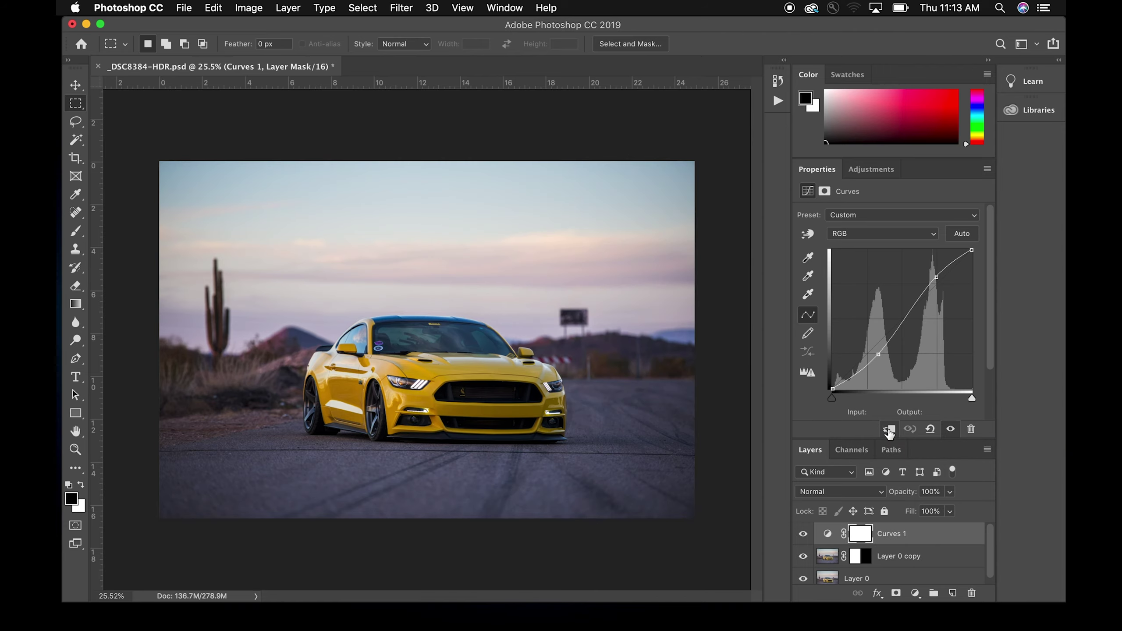
left_click(890, 431)
left_click(889, 430)
Delete the masked Layer 0 copy and reselect the Curves 1 adjustment layer
left_click(904, 562)
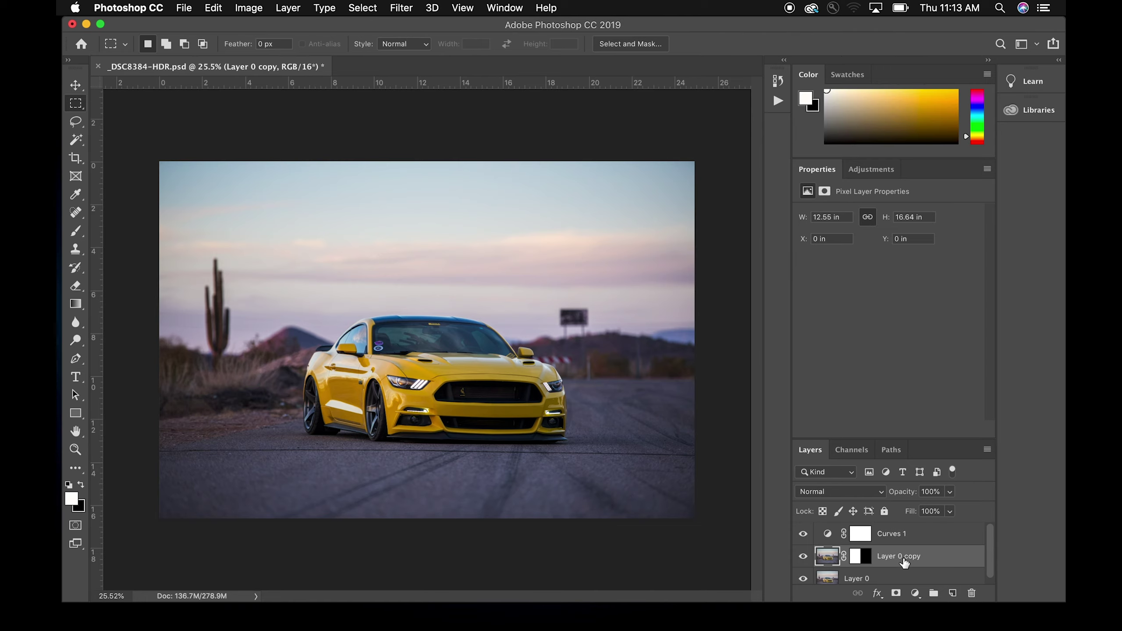
key("BackSpace")
left_click(908, 535)
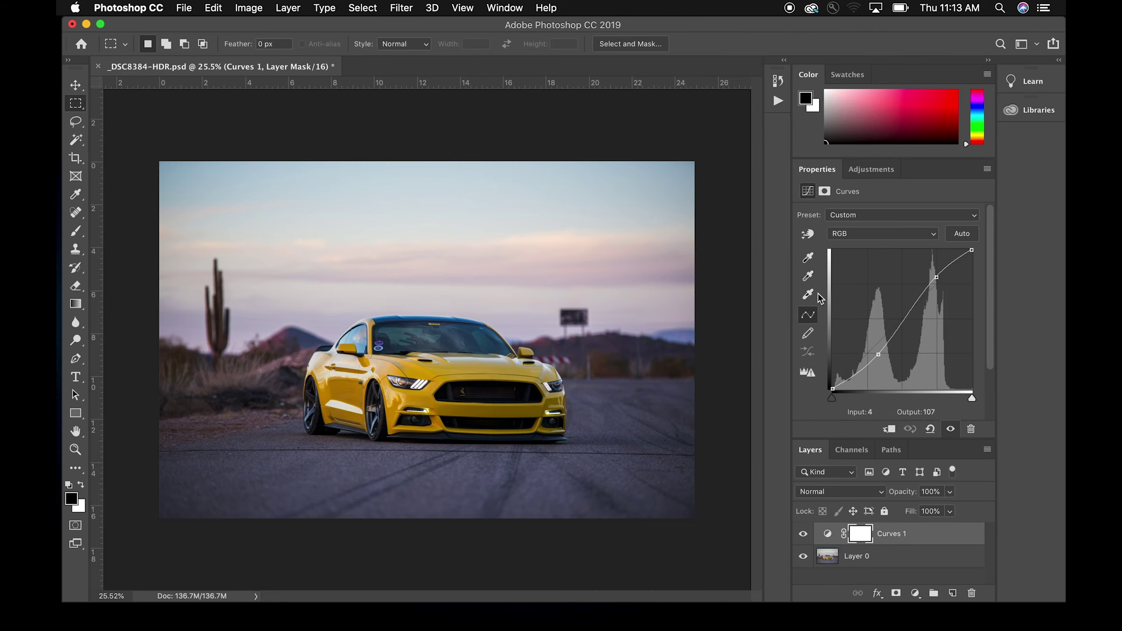
Try the Curves on-image adjustment tool on the car's dark grille to place a shadow point on the RGB curve
left_click(808, 234)
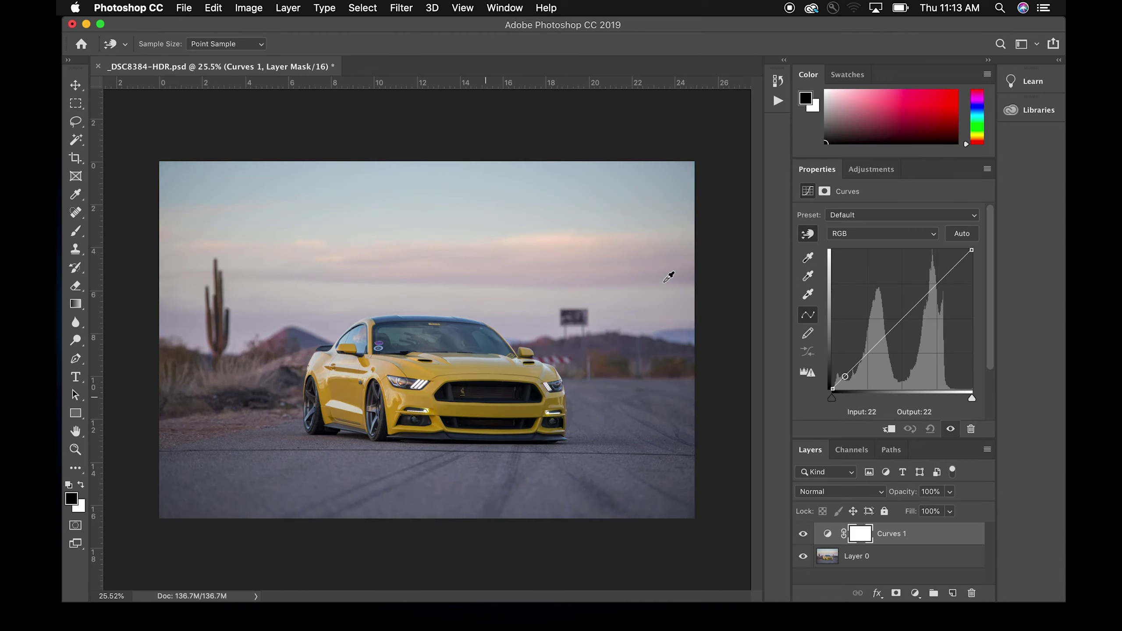
left_click(808, 234)
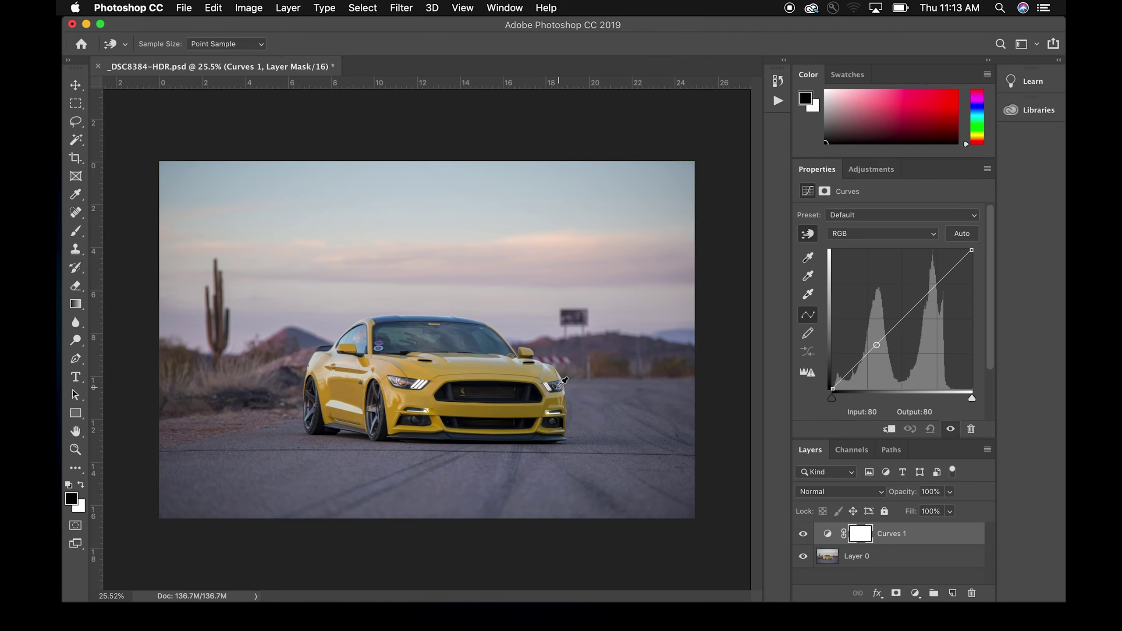
left_click(526, 396)
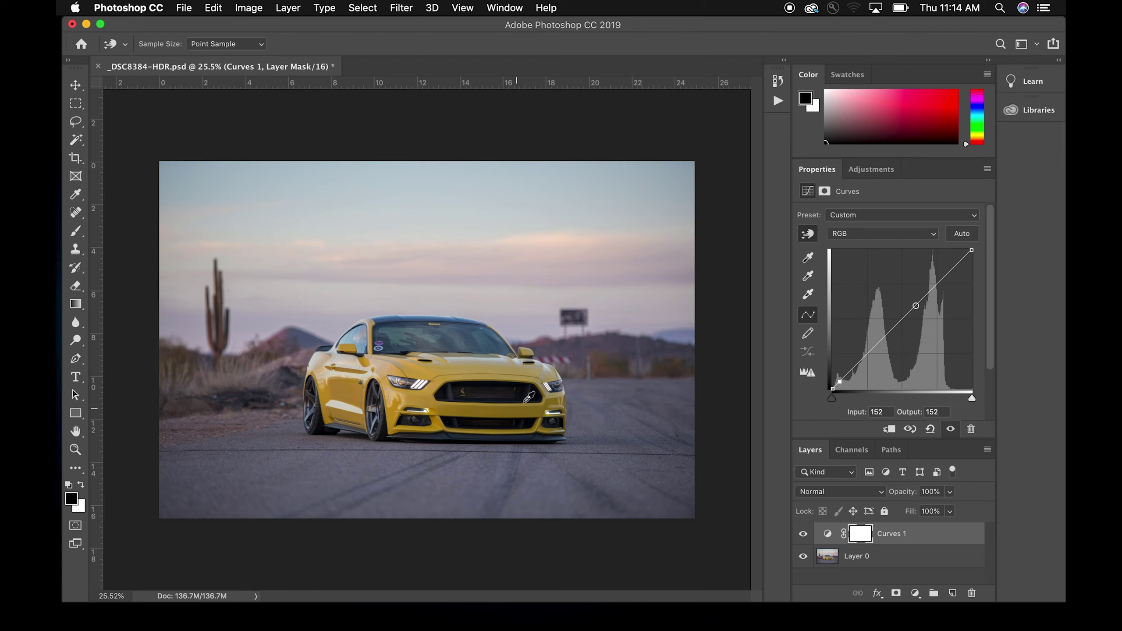
mouse_move(528, 398)
left_mouse_down()
mouse_move(526, 407)
mouse_move(527, 387)
mouse_move(528, 398)
left_mouse_up()
Try brightening the yellow paint on the image, raising the midtones to input 129, output 166, and darkening the windshield tones
left_click(358, 375)
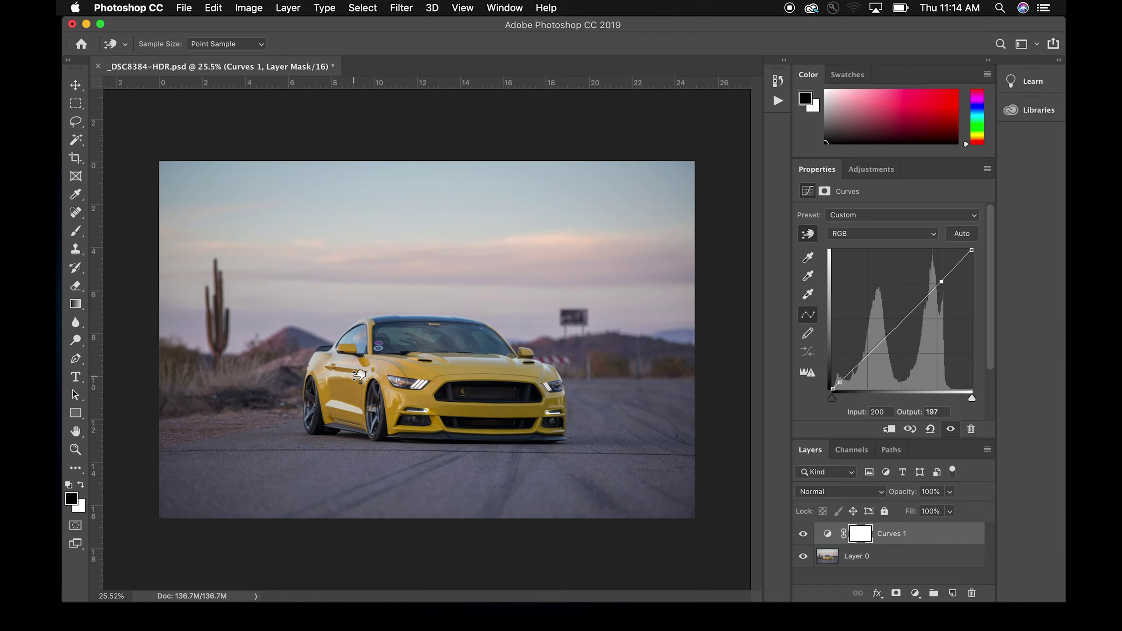
left_click_drag(357, 375, 359, 357)
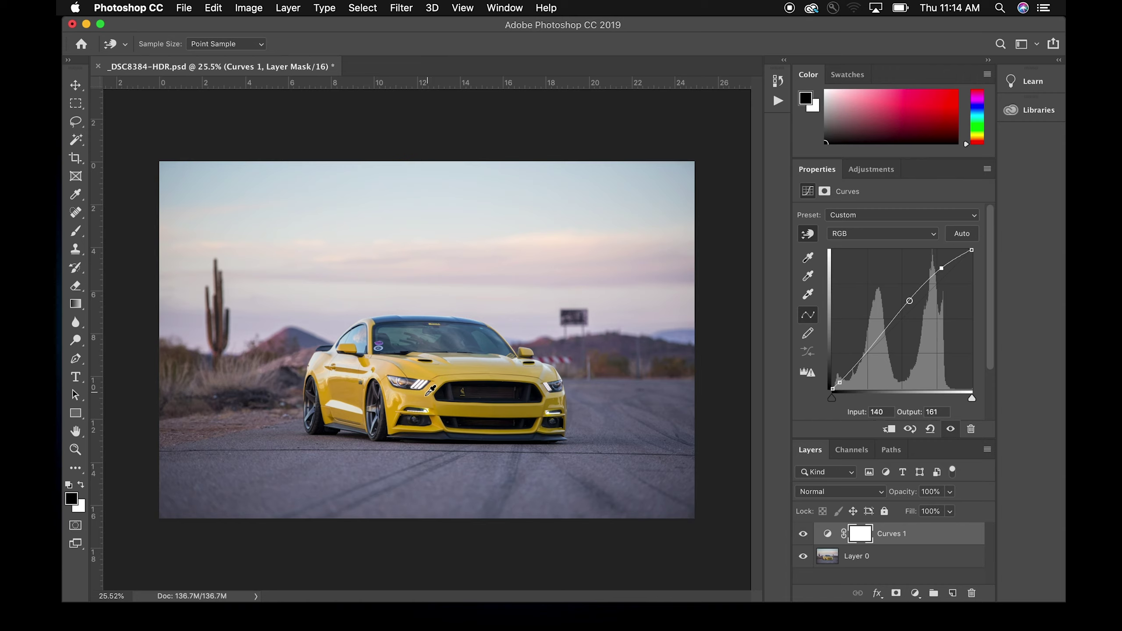
mouse_move(415, 397)
left_mouse_down()
mouse_move(419, 406)
mouse_move(420, 383)
left_mouse_up()
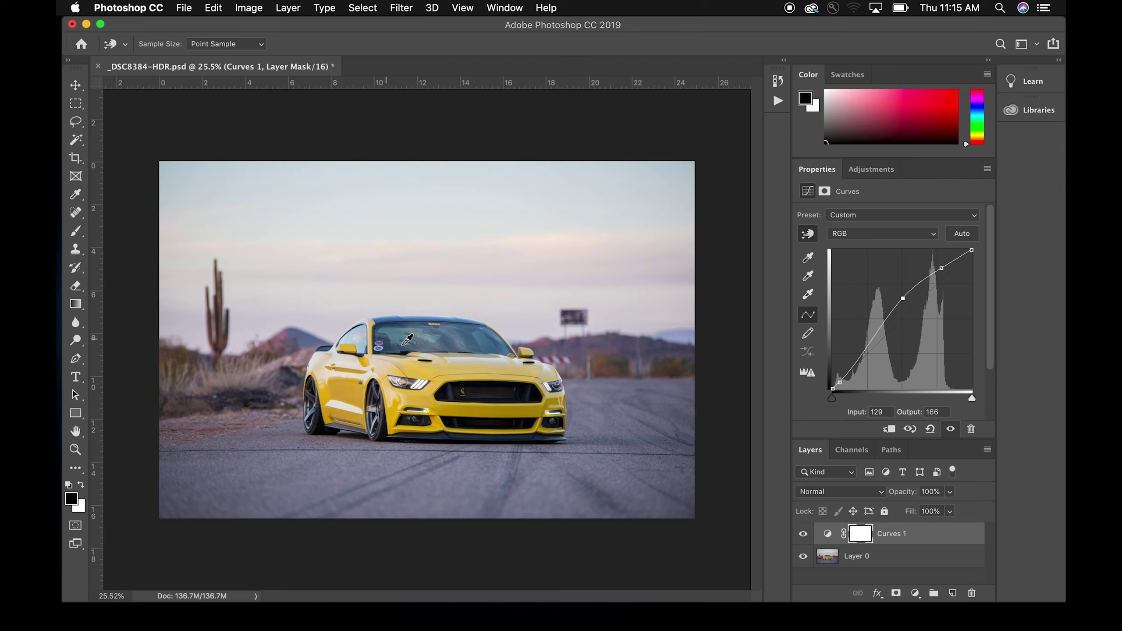
left_click_drag(455, 339, 456, 359)
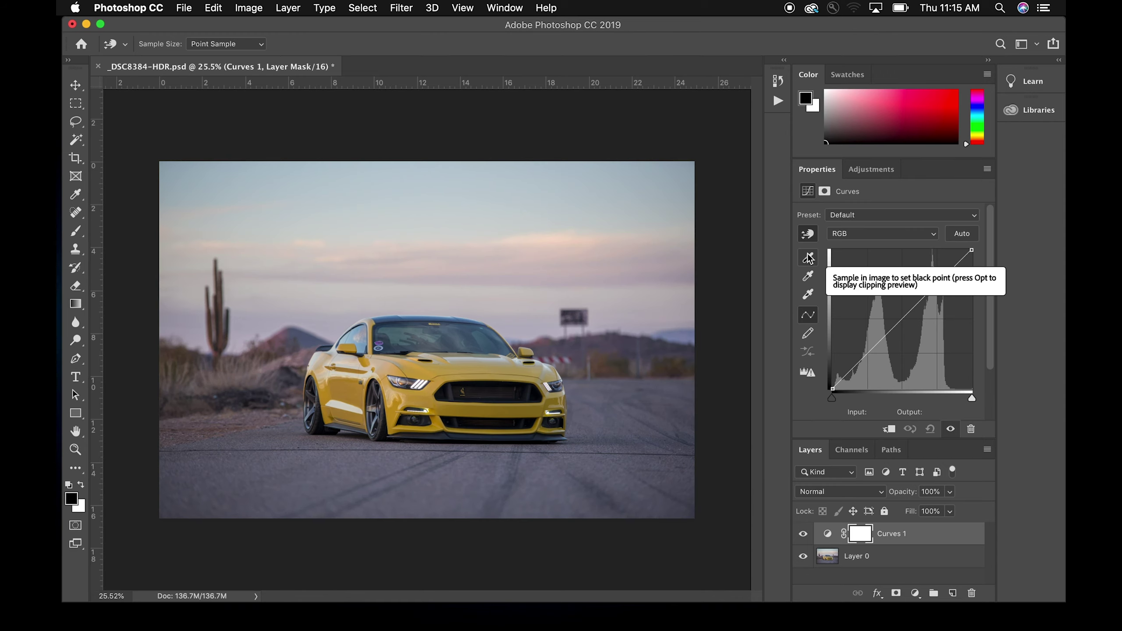
Try setting the black point by sampling the dark area of the car's grille, and reset the Curves adjustment
left_click(808, 259)
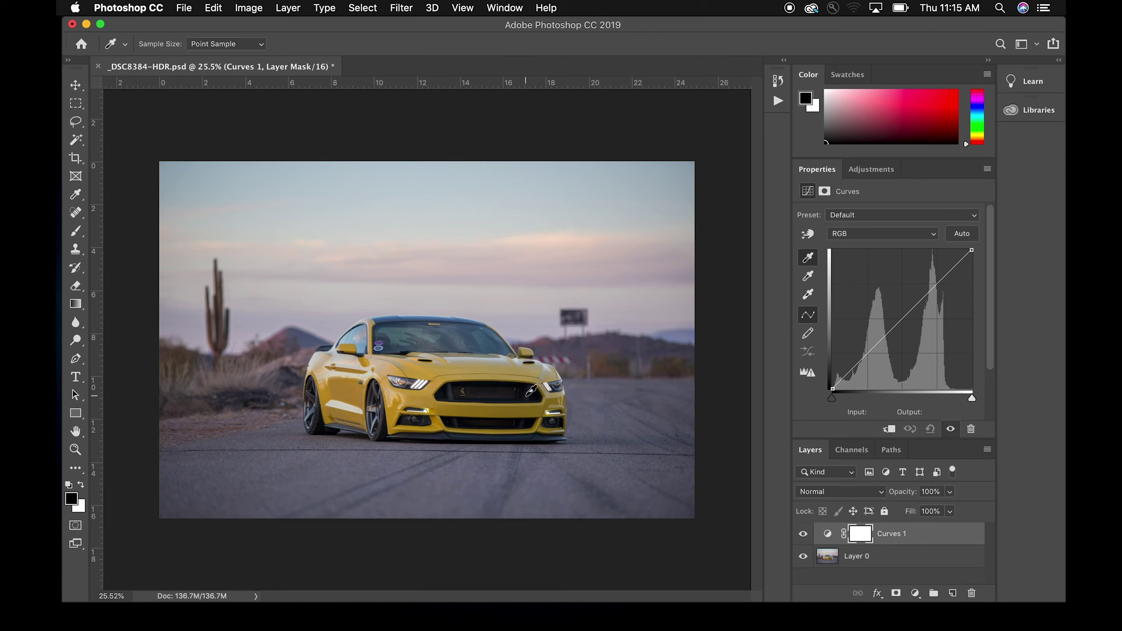
left_click(536, 386)
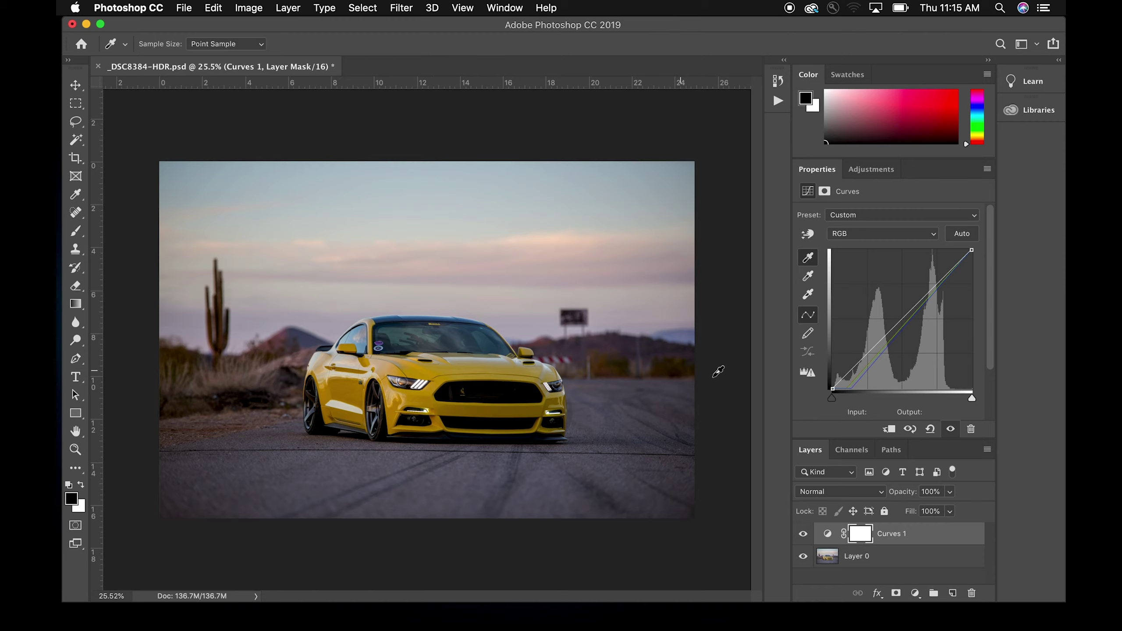
left_click(931, 429)
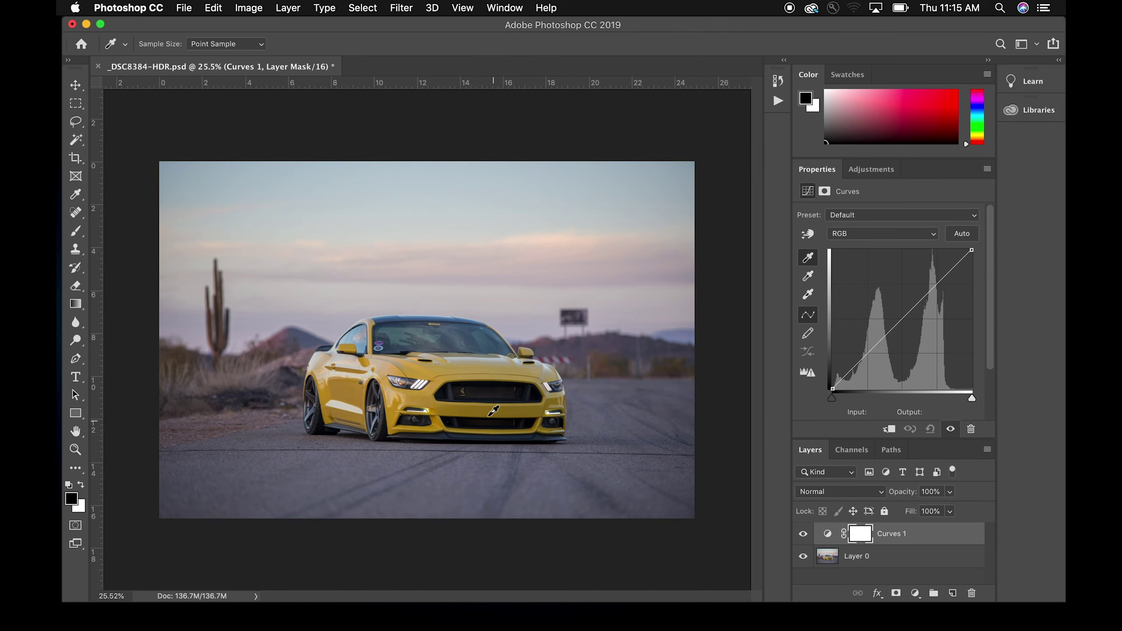
Resample the grille as the black point, inspect the Red, Green and Blue channel curves, and reset the adjustment
left_click(530, 391)
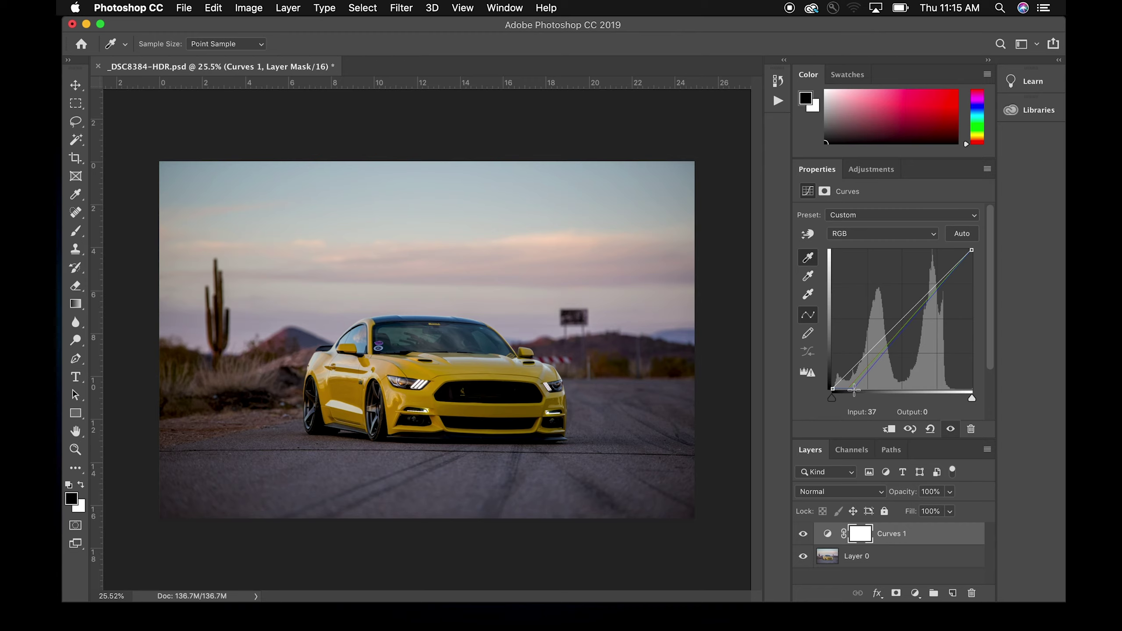
left_click(888, 230)
left_click(865, 242)
left_click_drag(832, 398, 848, 398)
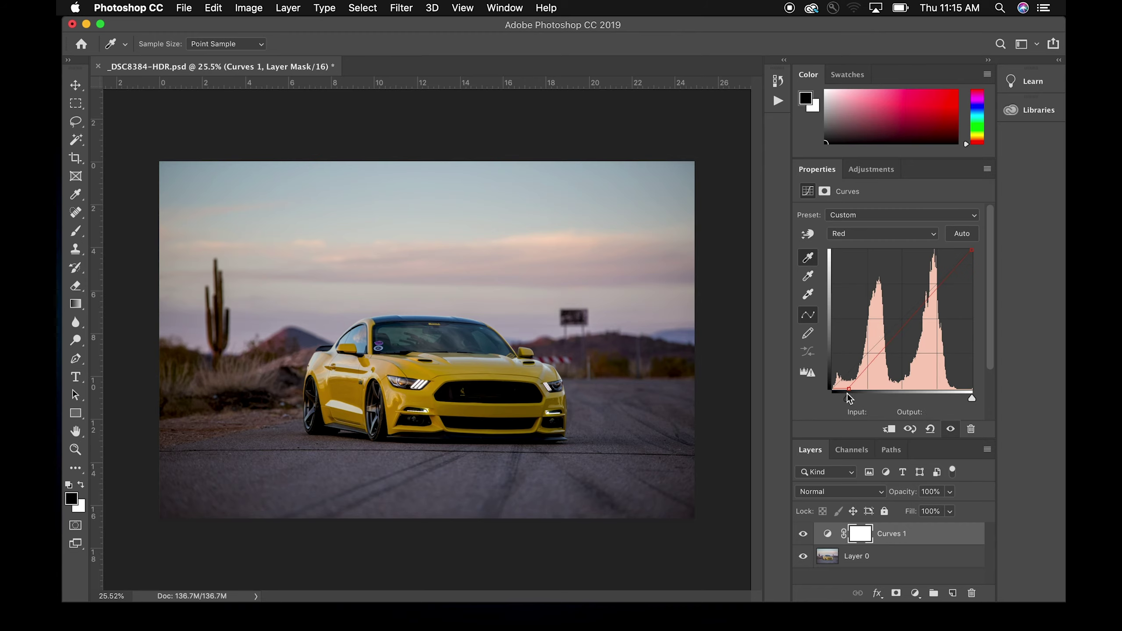
left_click(894, 234)
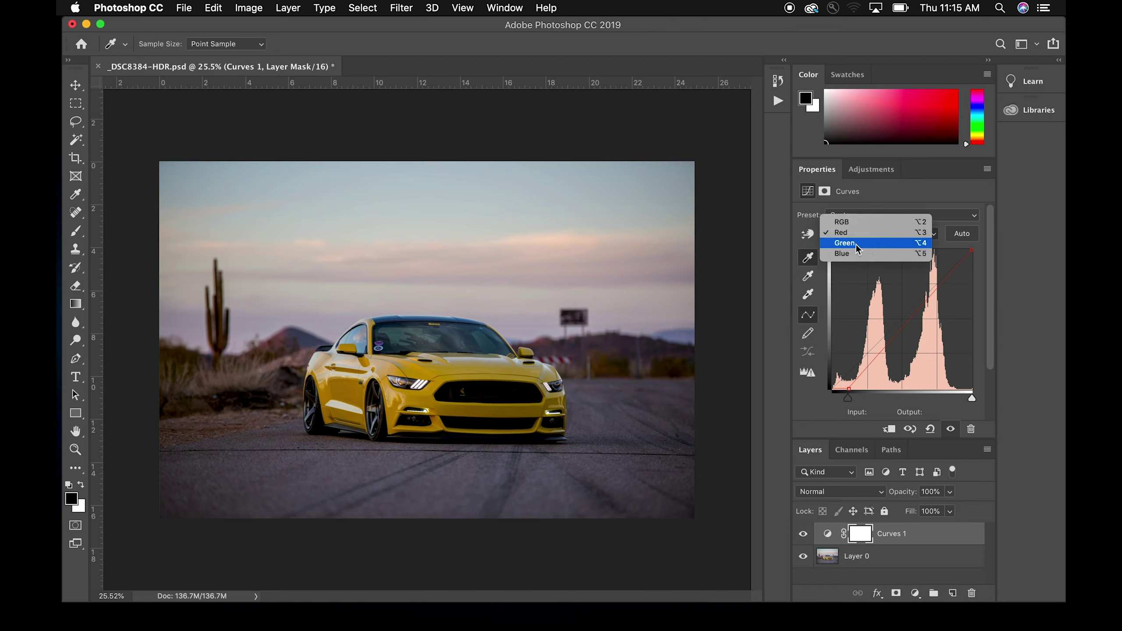
left_click_drag(832, 398, 848, 398)
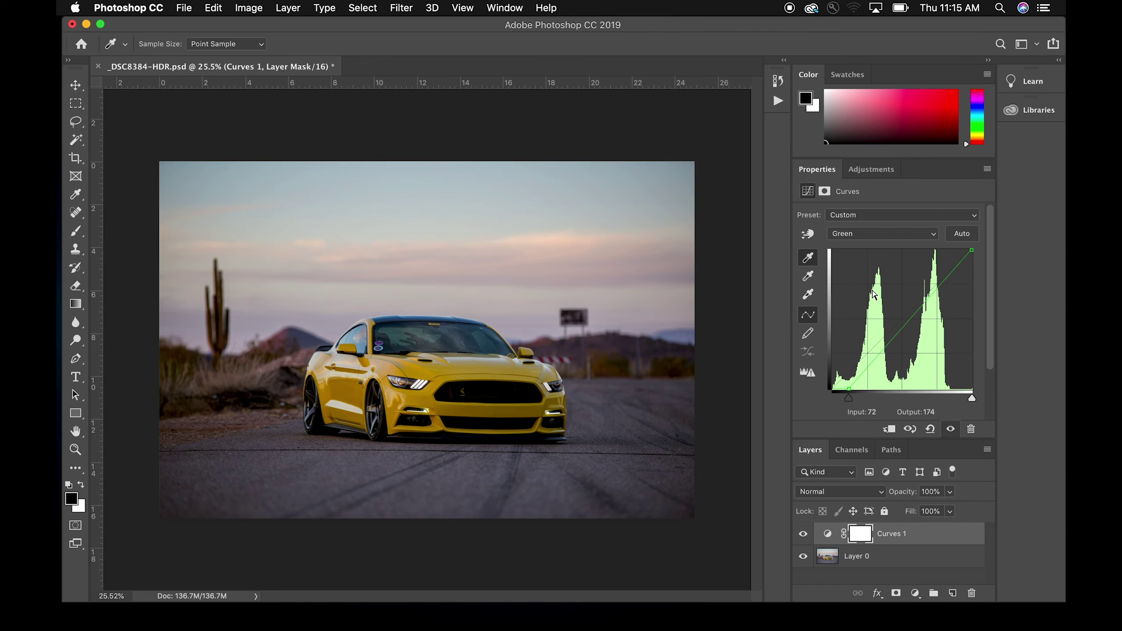
left_click(861, 235)
left_click(854, 244)
left_click_drag(831, 398, 854, 396)
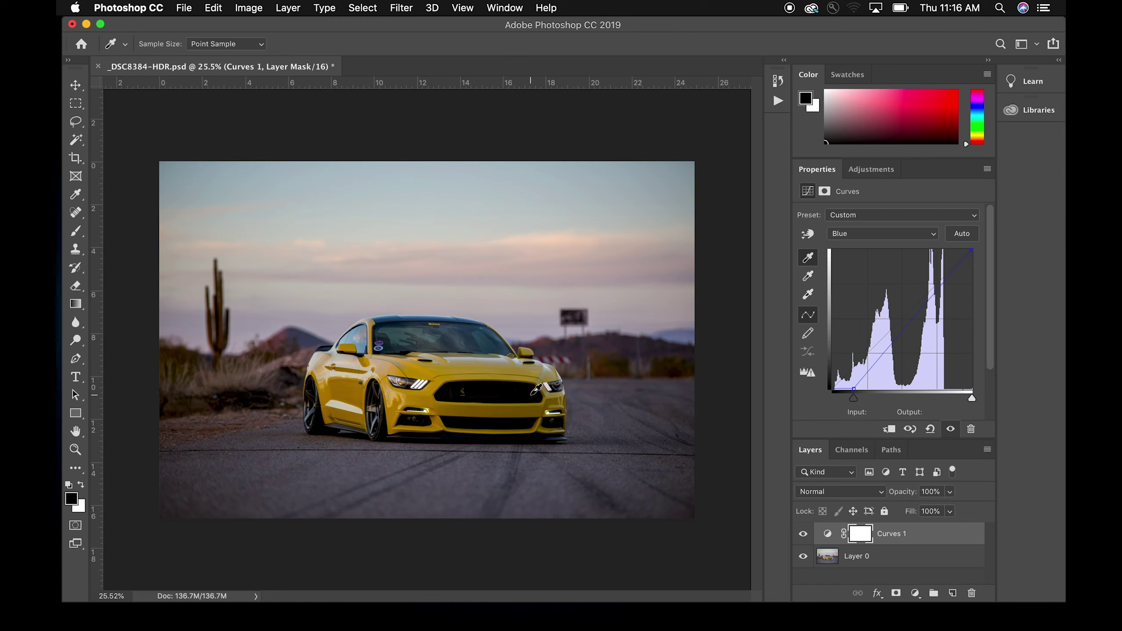
left_click(930, 429)
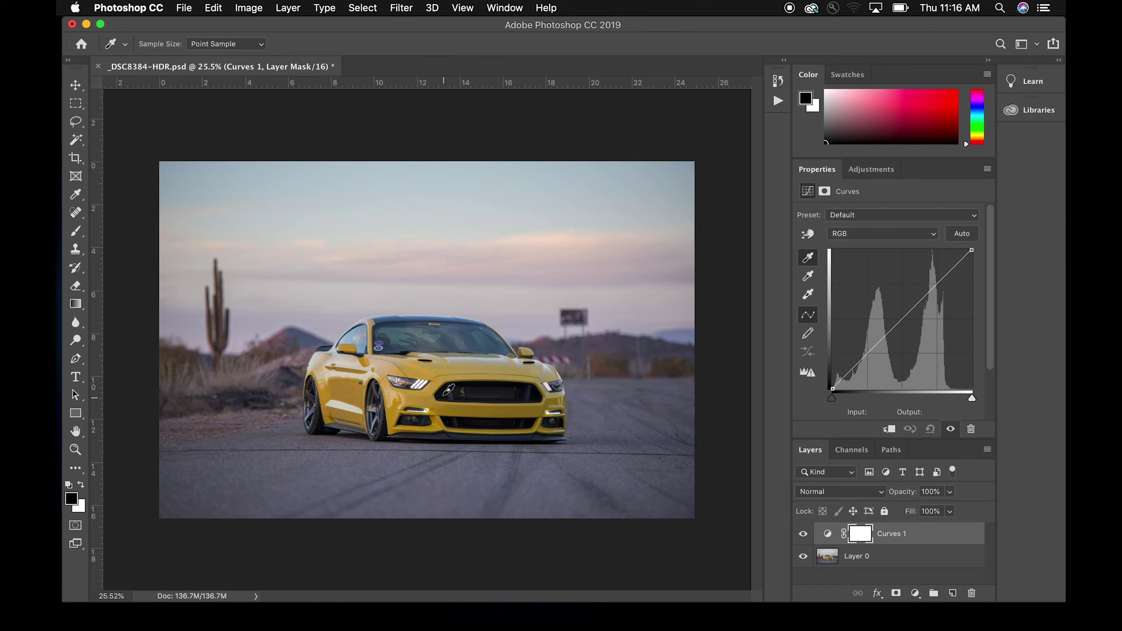
Try black points sampled from the other side of the grille and from the windshield, resetting the curve after each
left_click_drag(449, 389, 448, 390)
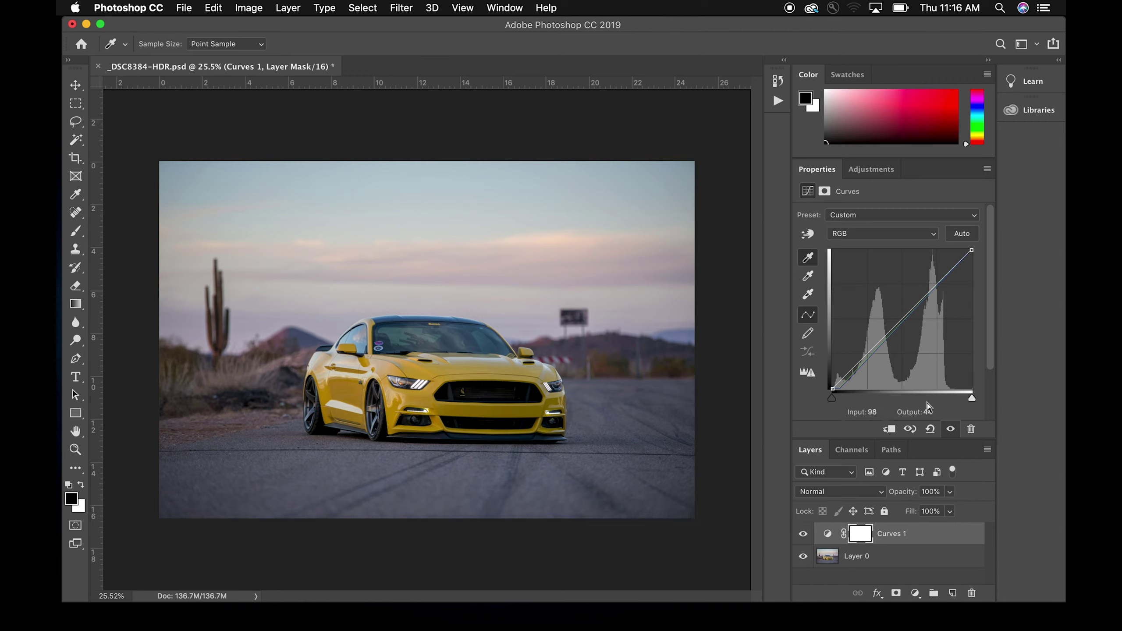
left_click(930, 429)
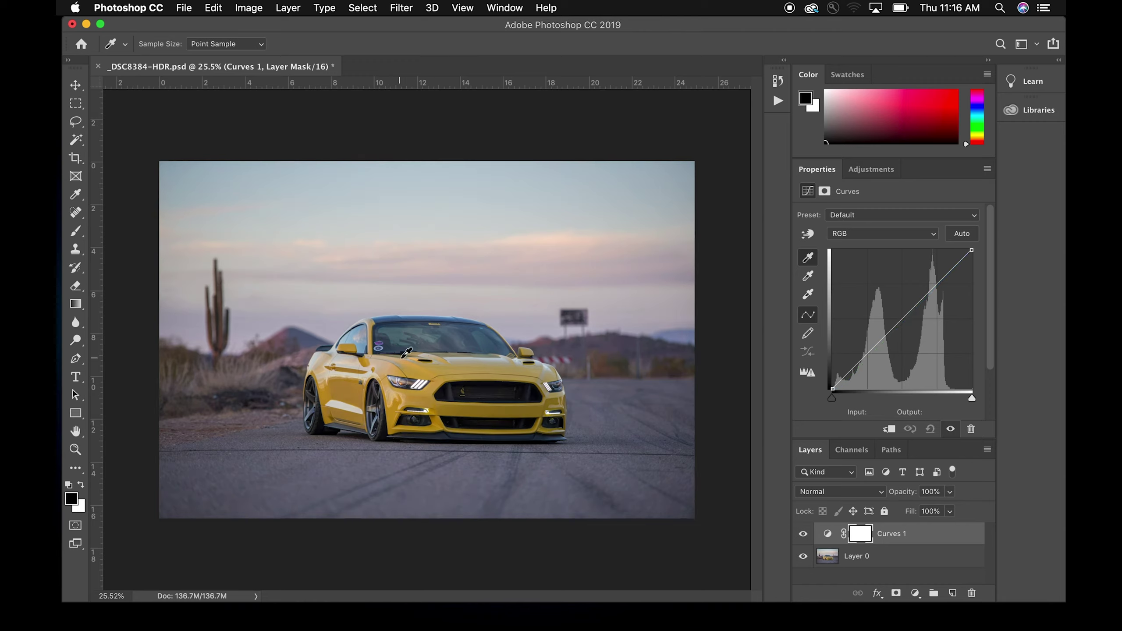
left_click(397, 334)
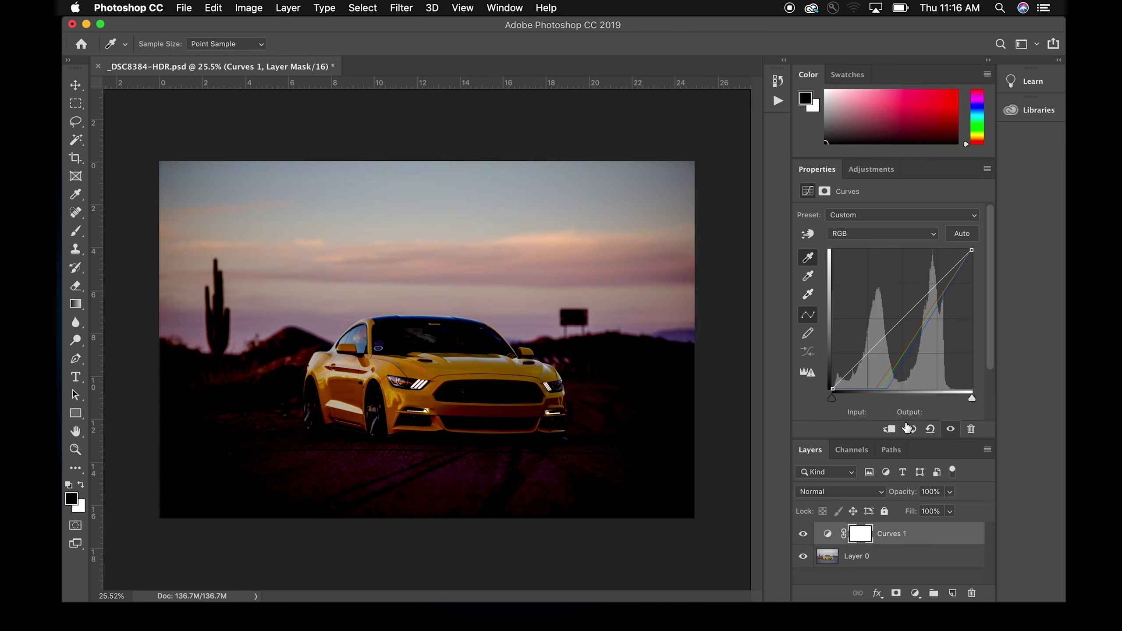
left_click(930, 429)
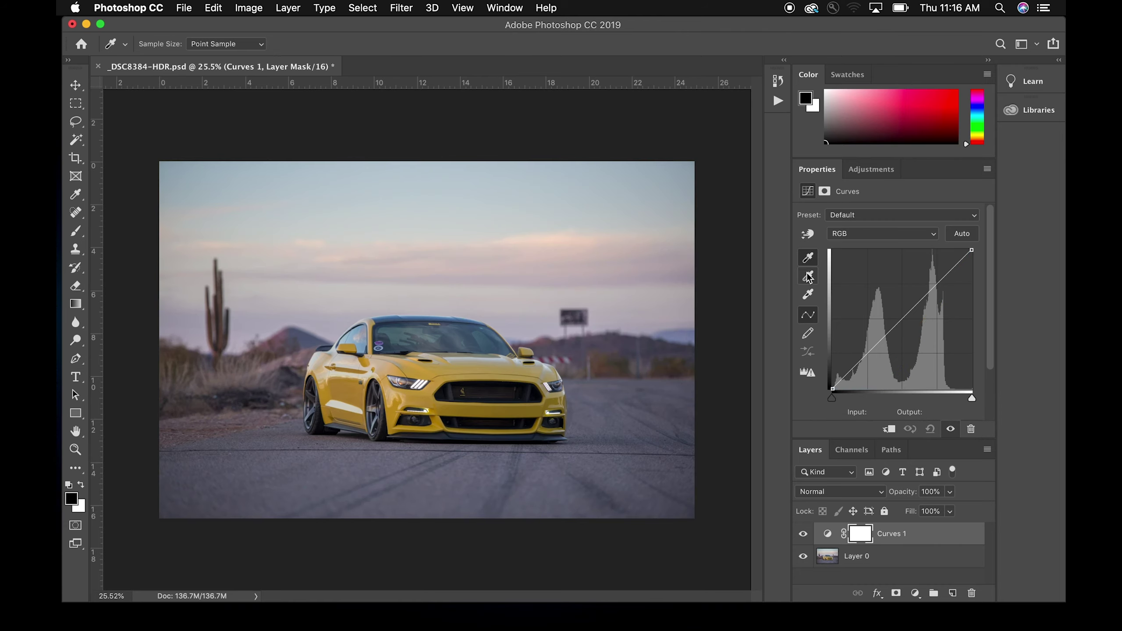
Try setting the white point by sampling the bright pink cloud in the sky, and reset the adjustment
left_click(808, 295)
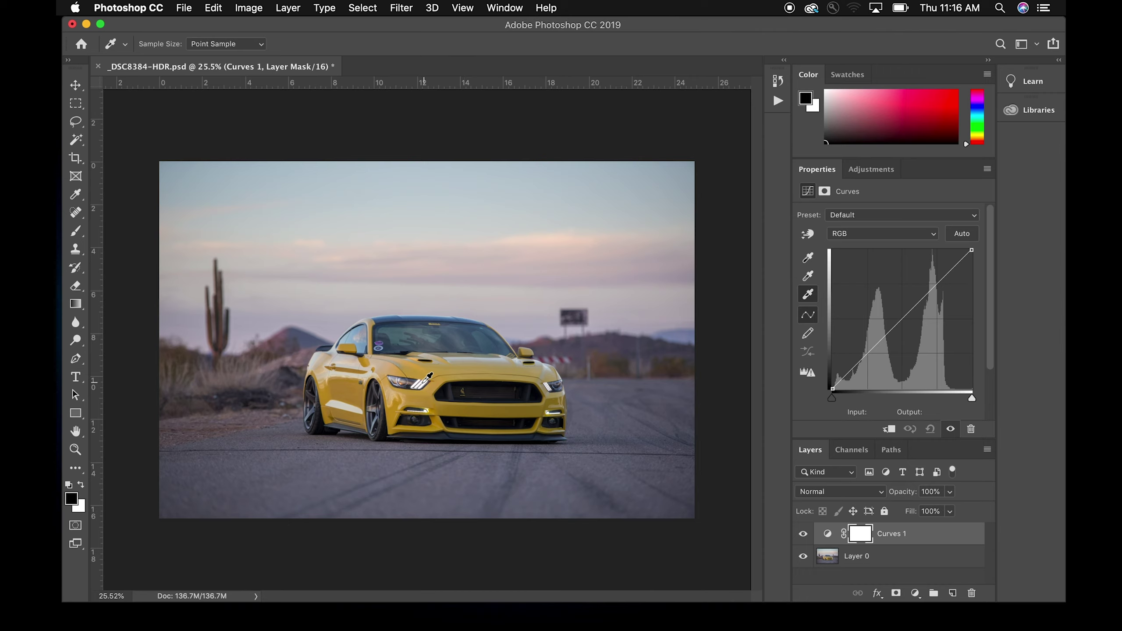
left_click(549, 235)
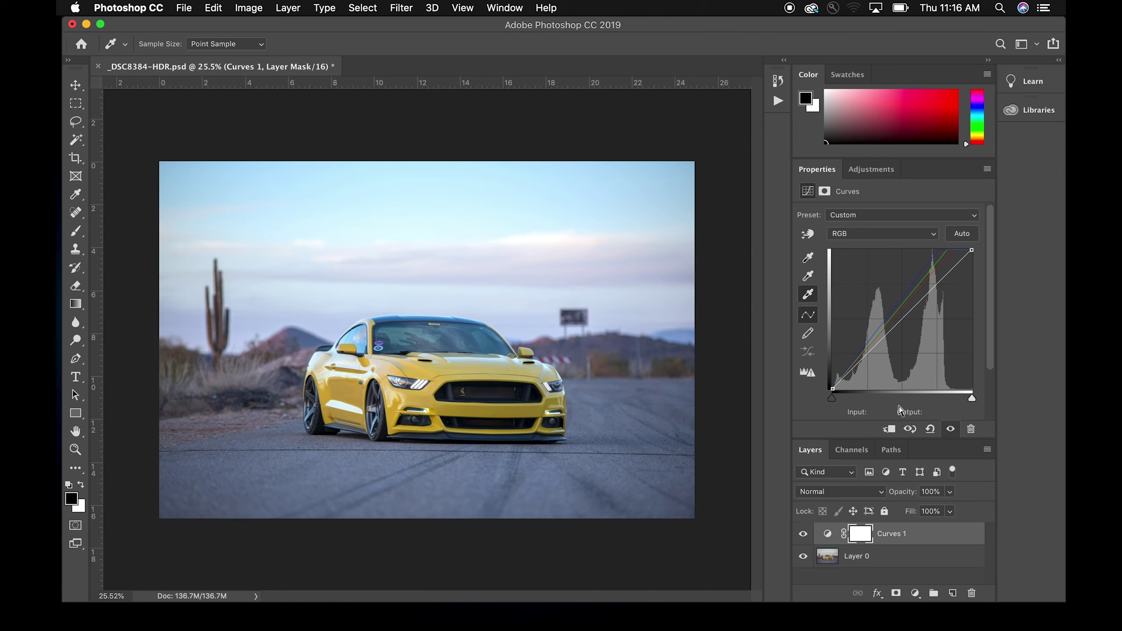
left_click(931, 429)
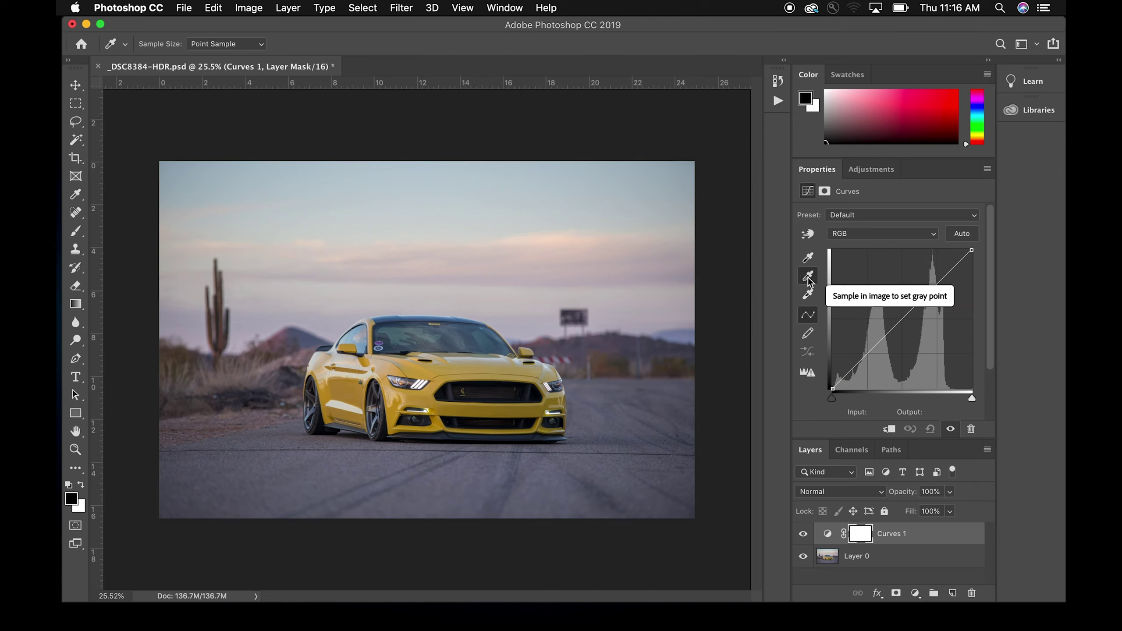
Try setting the gray point by sampling the car's front wheel, and reset the adjustment
left_click(809, 278)
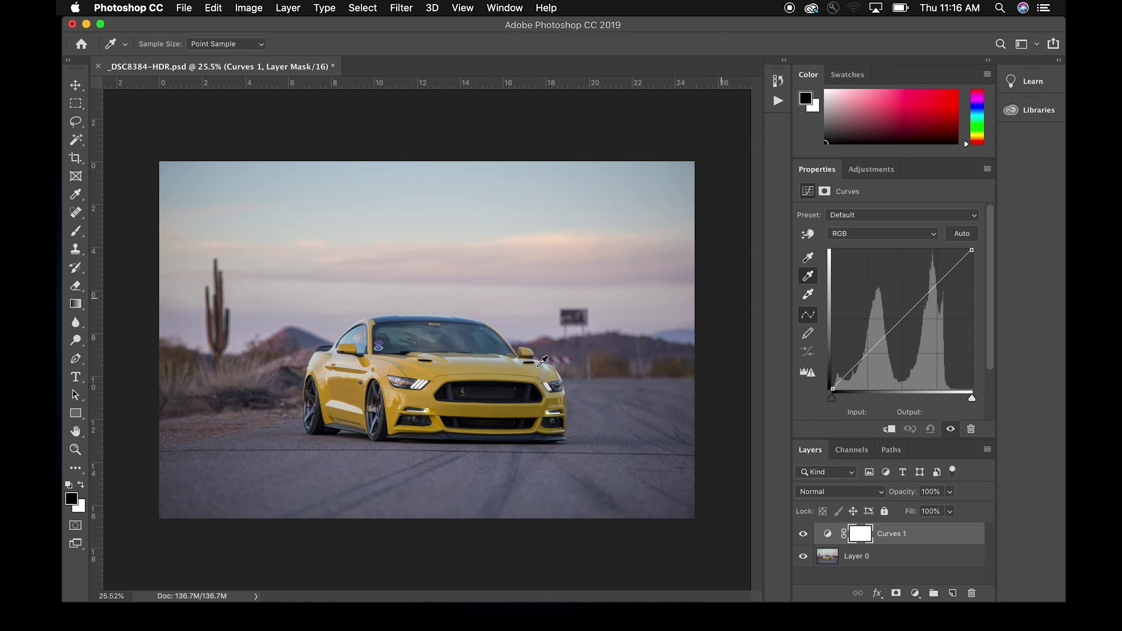
left_click(376, 406)
left_click(929, 430)
Set the RGB curve's white point to input 228 using the clipping preview, and compare it with the previous state
mouse_move(971, 398)
left_mouse_down()
mouse_move(951, 400)
mouse_move(973, 399)
left_mouse_up()
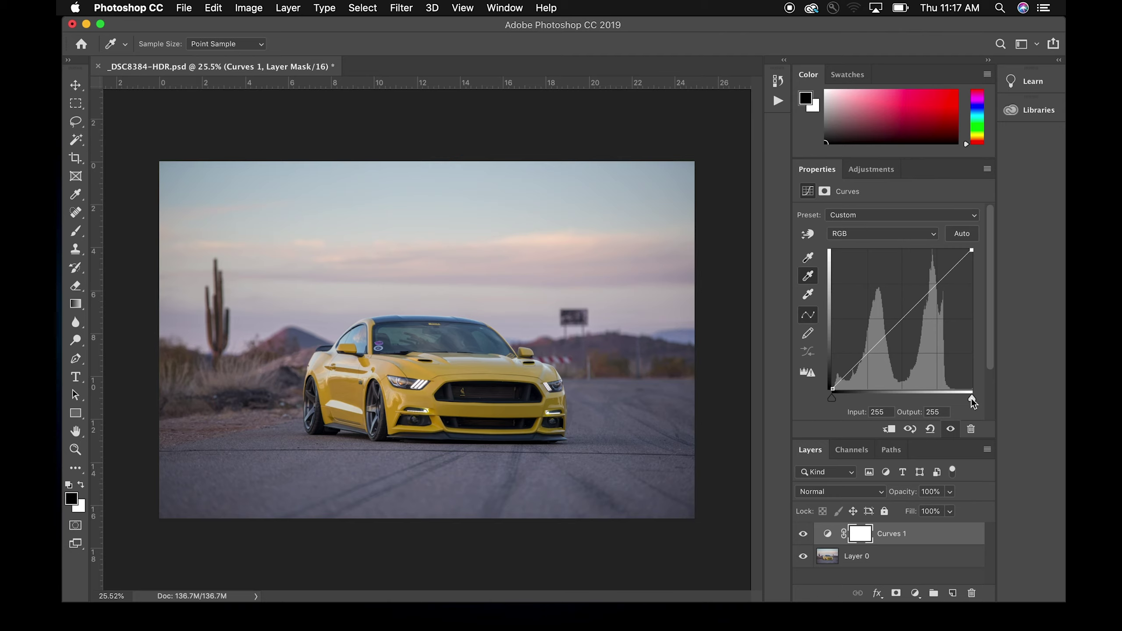
left_click_drag(972, 399, 955, 399)
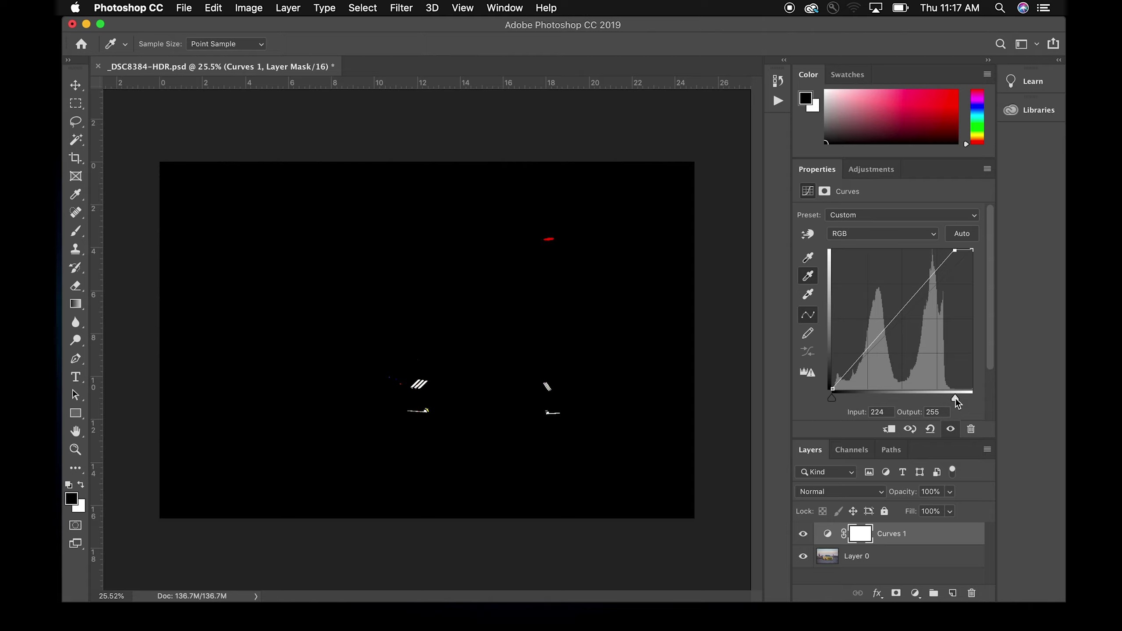
left_click_drag(955, 398, 954, 398)
left_click_drag(953, 398, 958, 399)
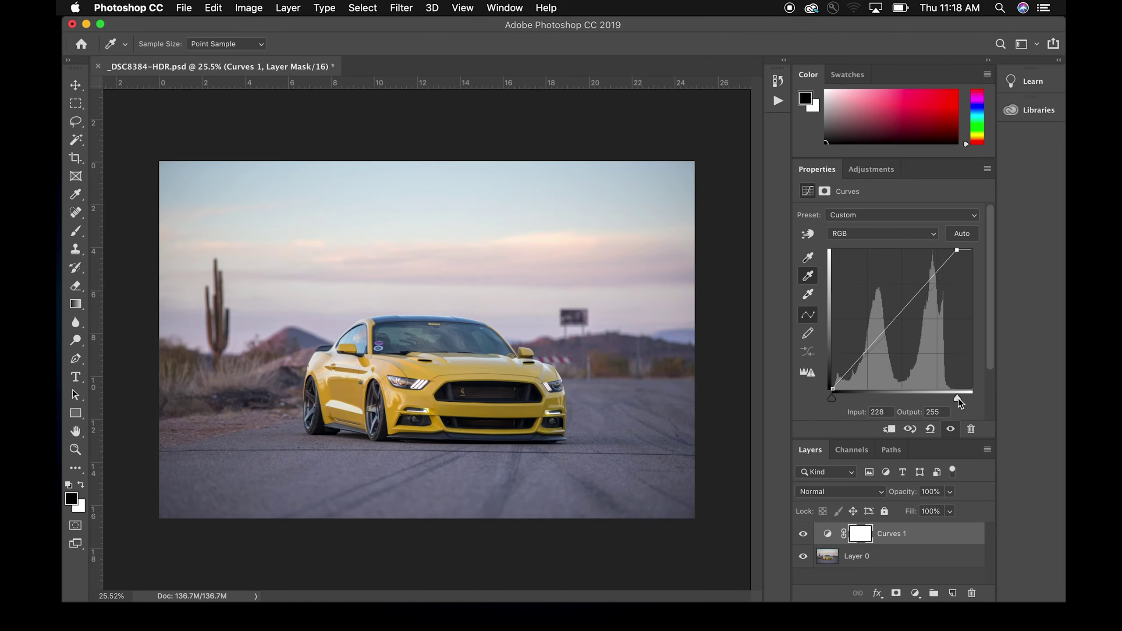
left_click(910, 429)
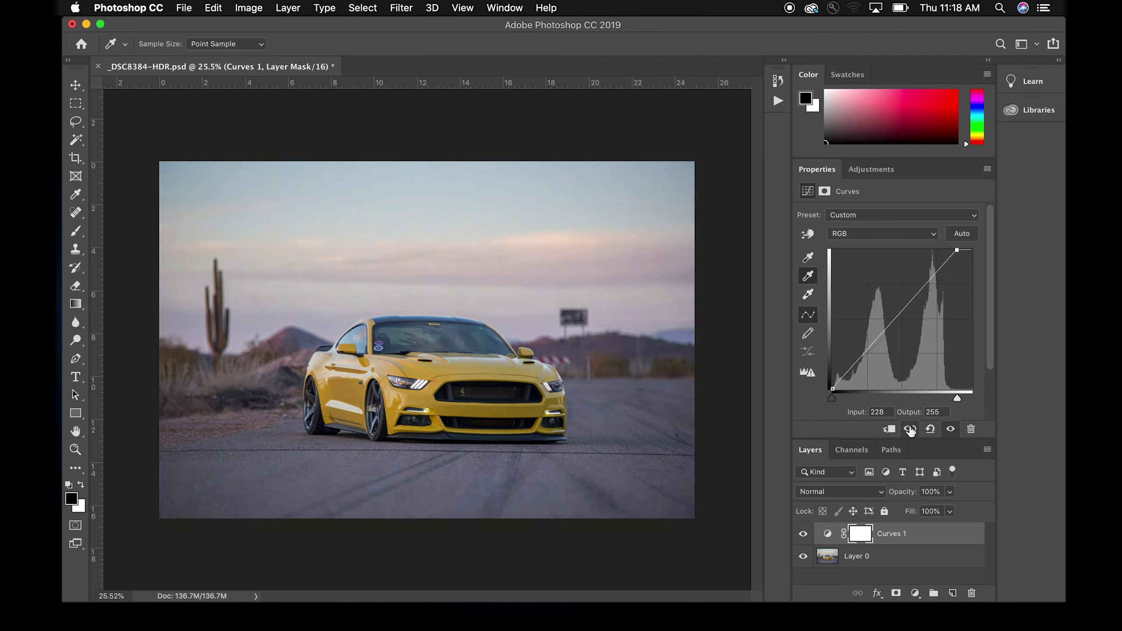
left_click(910, 429)
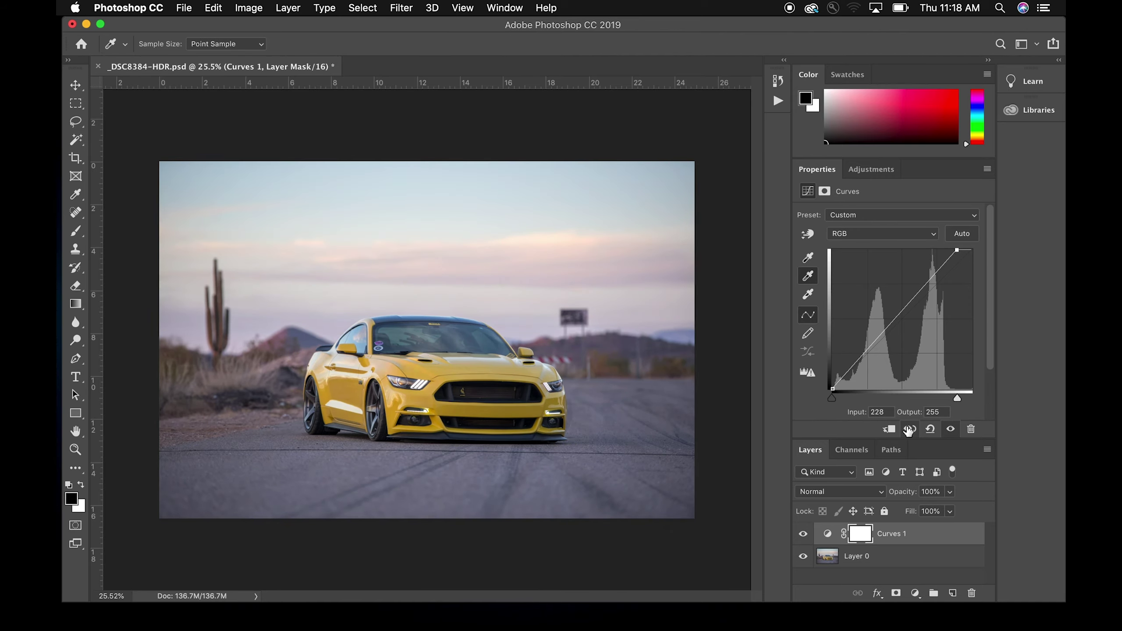
left_click(909, 429)
left_click(909, 430)
left_click(909, 430)
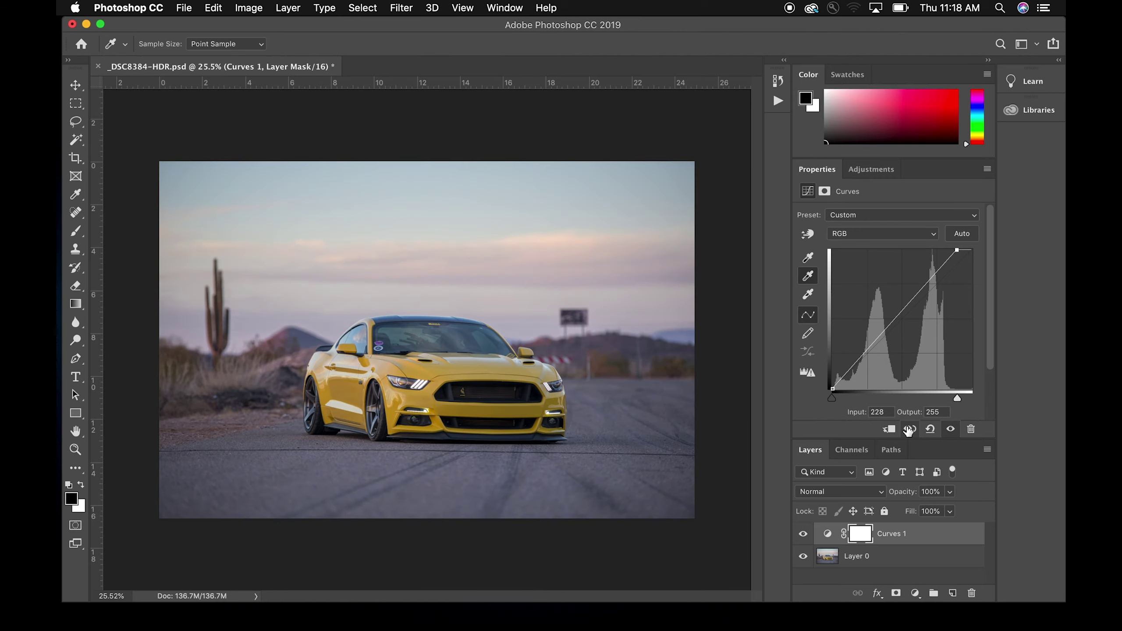
Try the RGB curve's black point at input 4 using the clipping preview, compare it with the previous state, and reset the adjustment
left_click(909, 430)
left_click(909, 430)
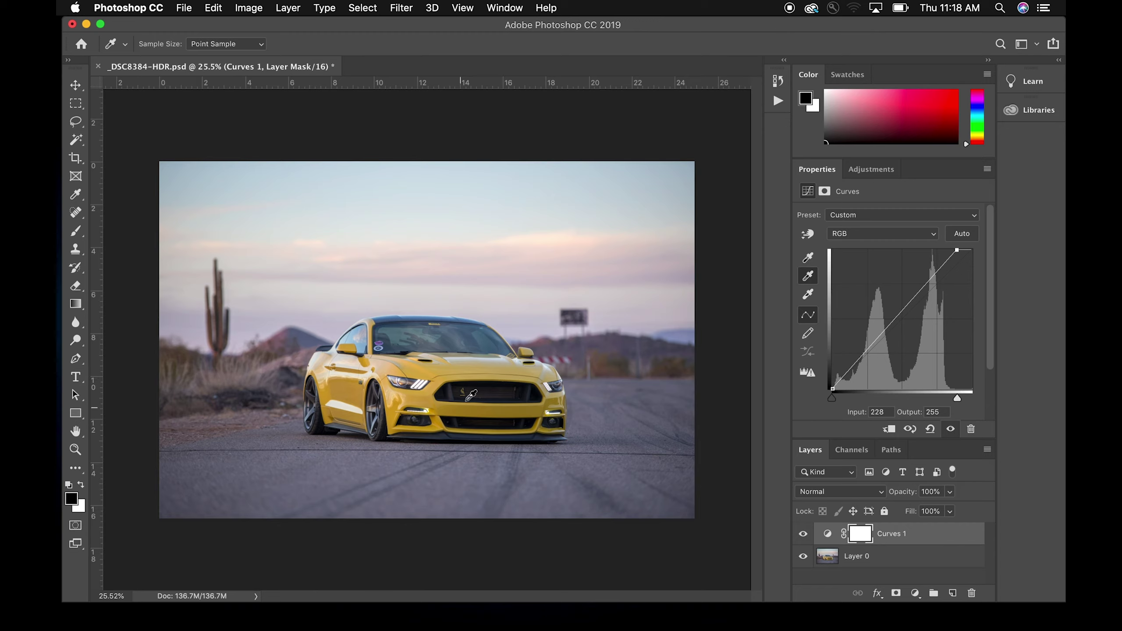
left_click(831, 401, "alt")
left_click_drag(833, 401, 835, 401)
left_click(909, 430)
left_click(909, 429)
left_click(909, 429)
left_click(909, 429)
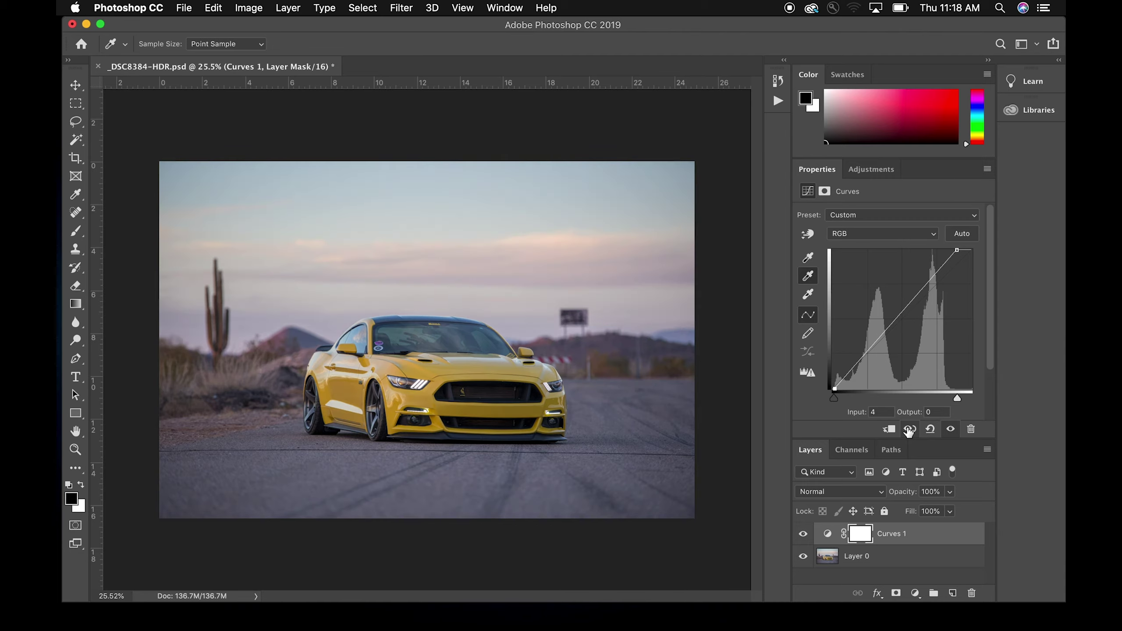
left_click(909, 429)
left_click(909, 429)
left_click(909, 429)
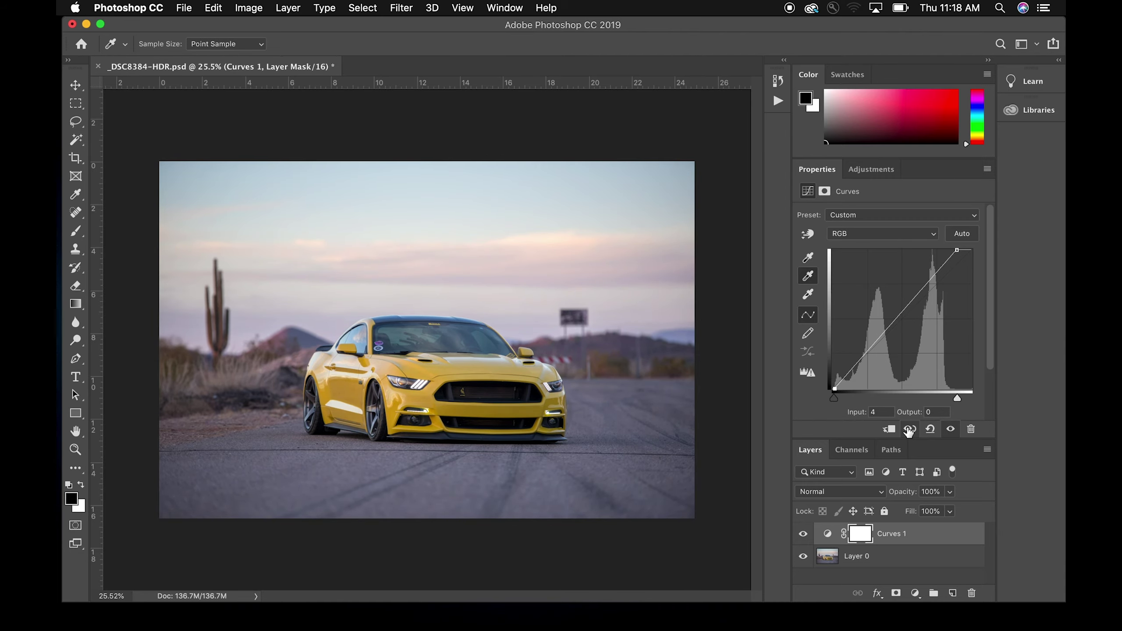
scroll(891, 380, "down", 2)
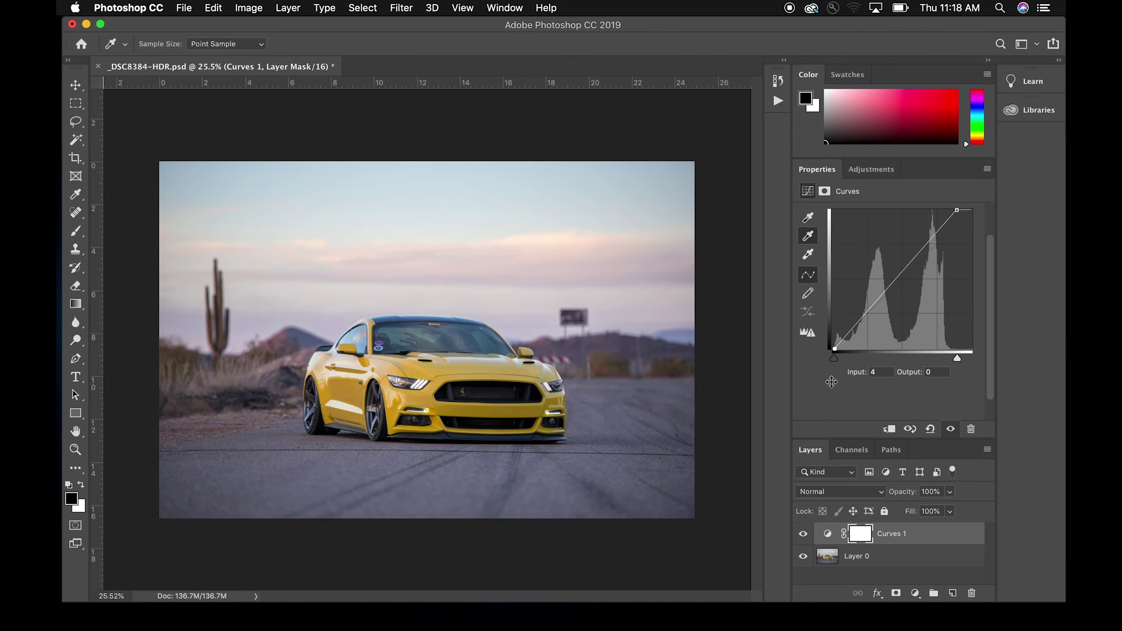
scroll(831, 381, "up", 2)
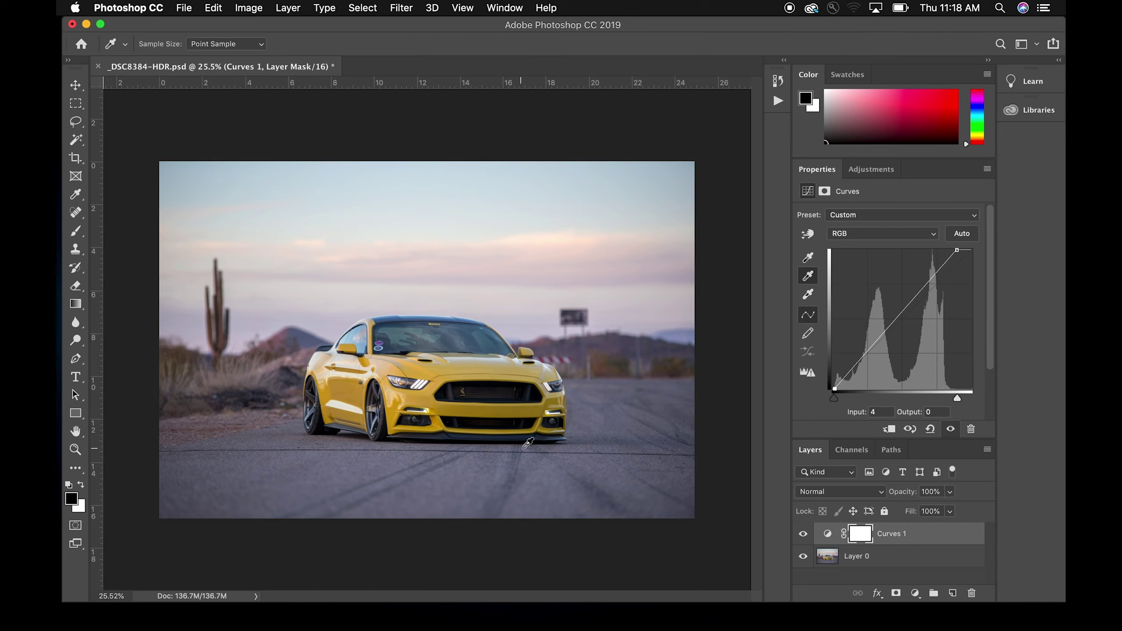
left_click(931, 430)
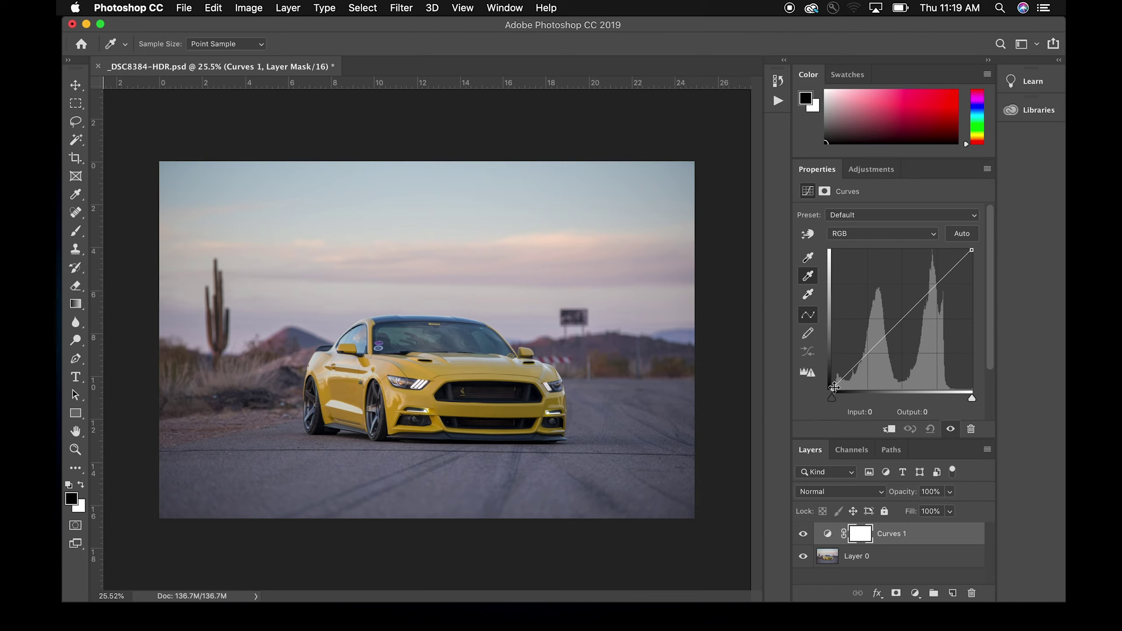
Lift the RGB black point to output 26, anchor the midtones, lower the shadows slightly, and raise the highlights to input 188, output 206
left_click_drag(832, 389, 833, 374)
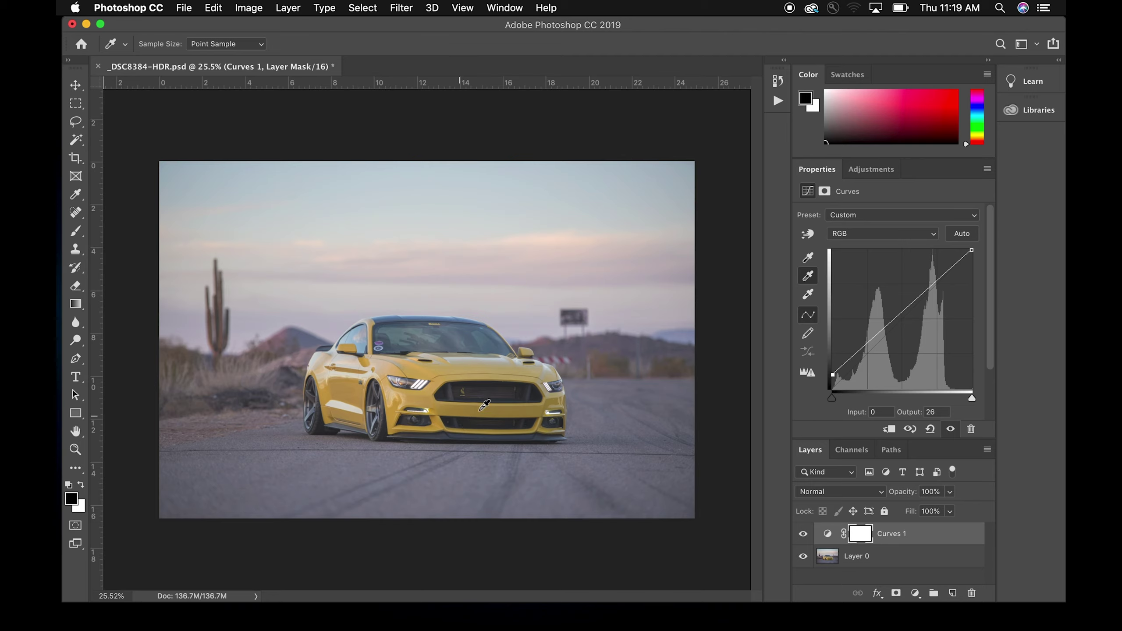
left_click(899, 317)
left_click_drag(867, 345, 869, 347)
left_click(937, 279)
left_click_drag(937, 279, 935, 277)
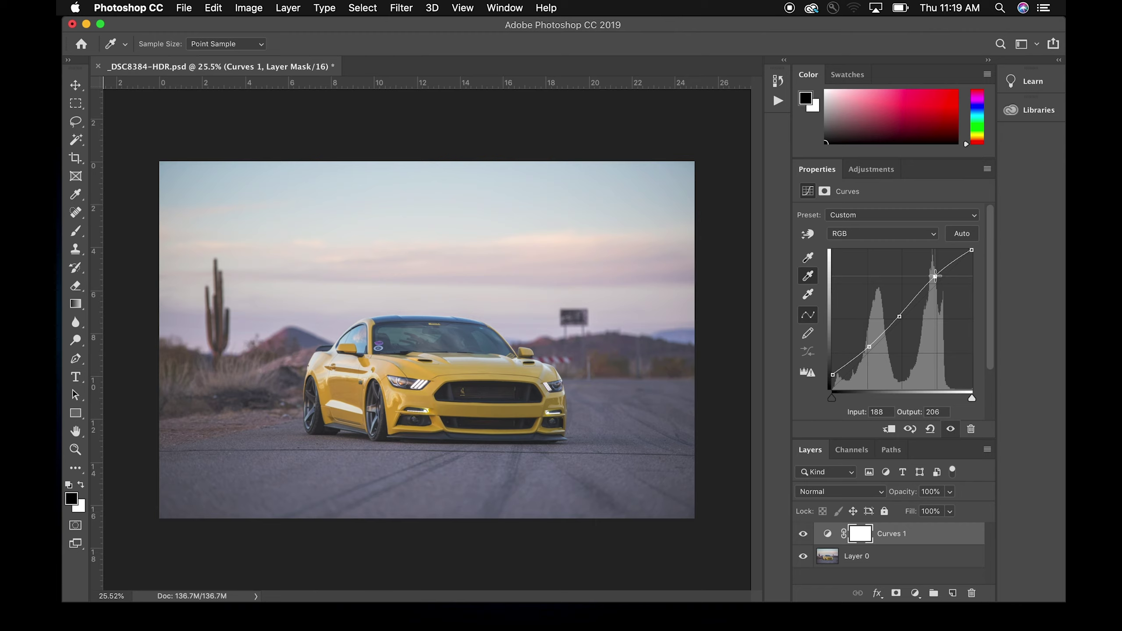
Compare the photo with and without the faded S-curve, and reset the Curves adjustment
left_click(803, 534)
left_click(803, 534)
left_click(910, 429)
left_click(935, 278)
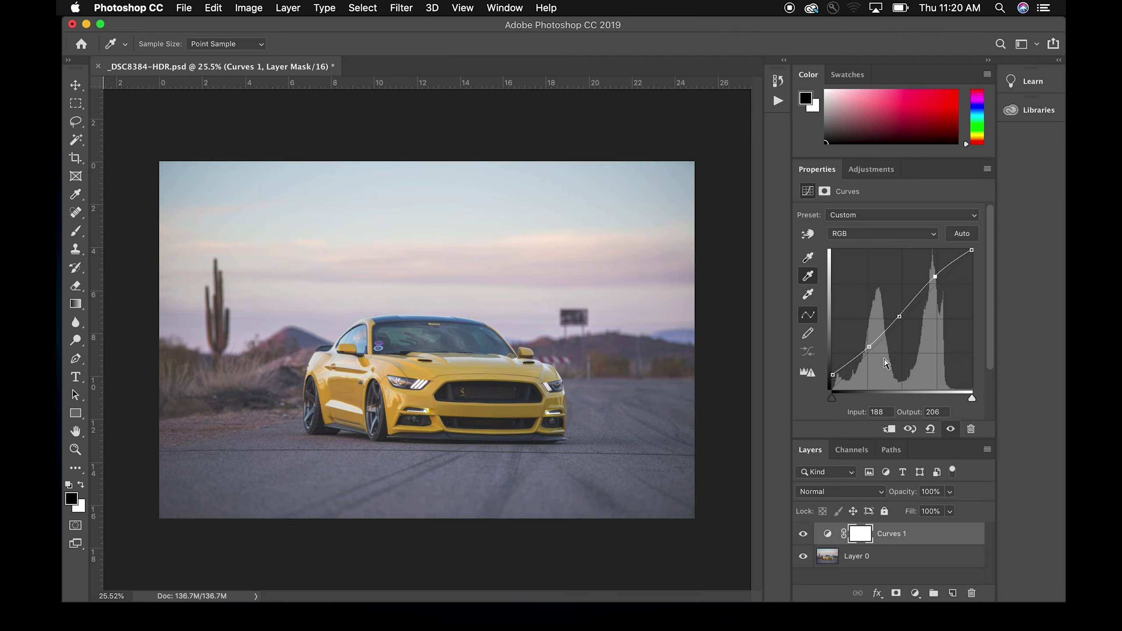
left_click(936, 430)
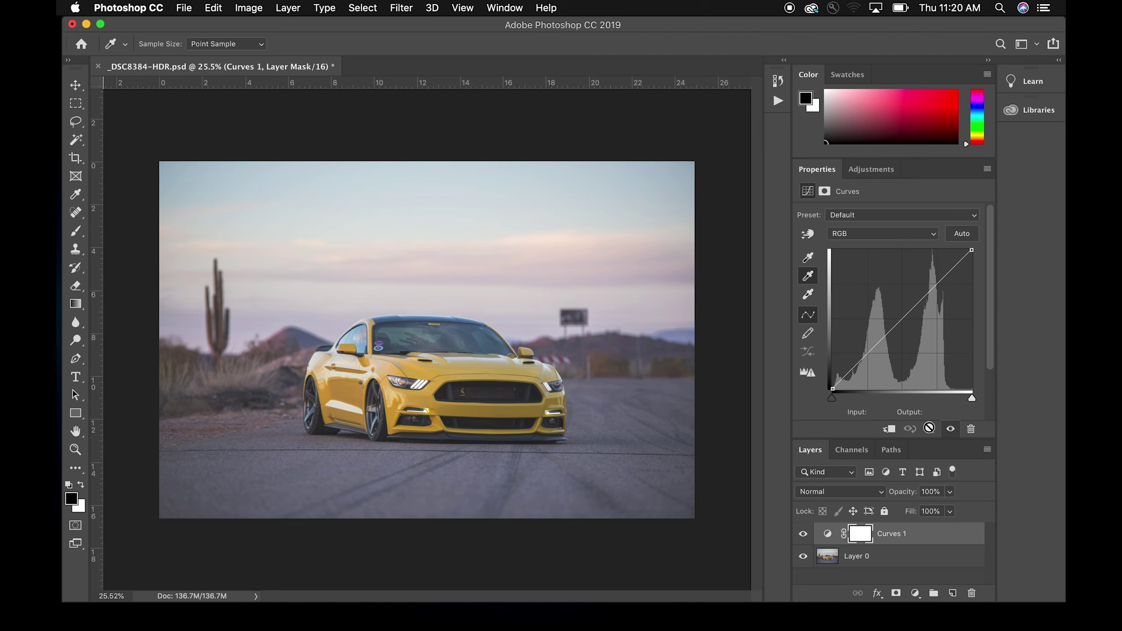
Lift the RGB black point to output 15, anchor the midtones, and lower the shadow point to input 69, output 59
left_click_drag(833, 389, 833, 380)
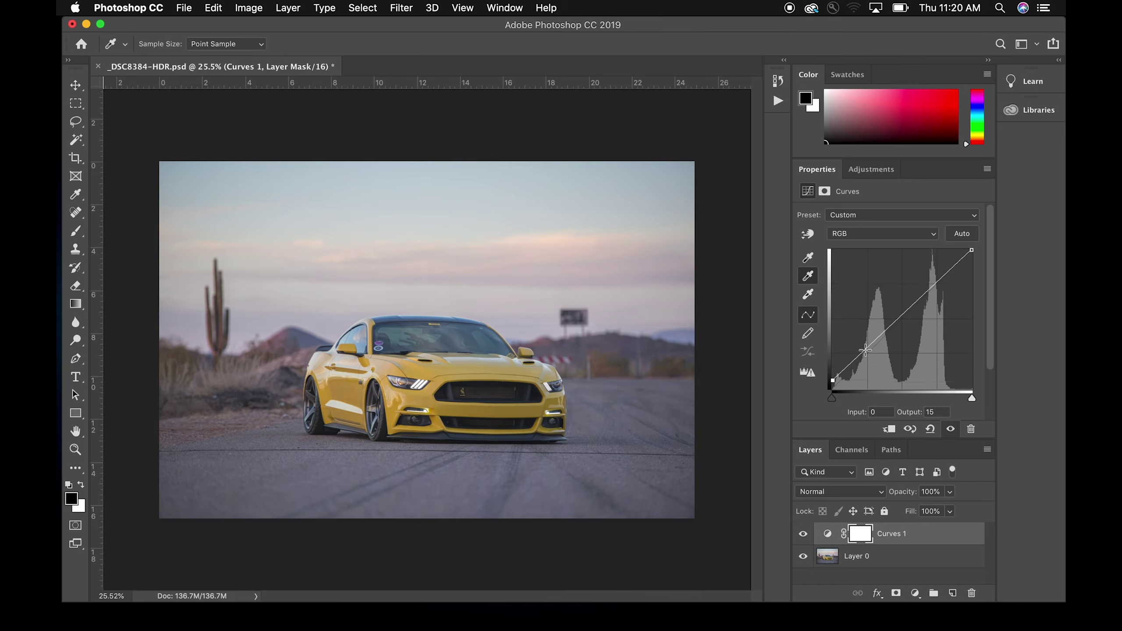
left_click_drag(868, 348, 873, 350)
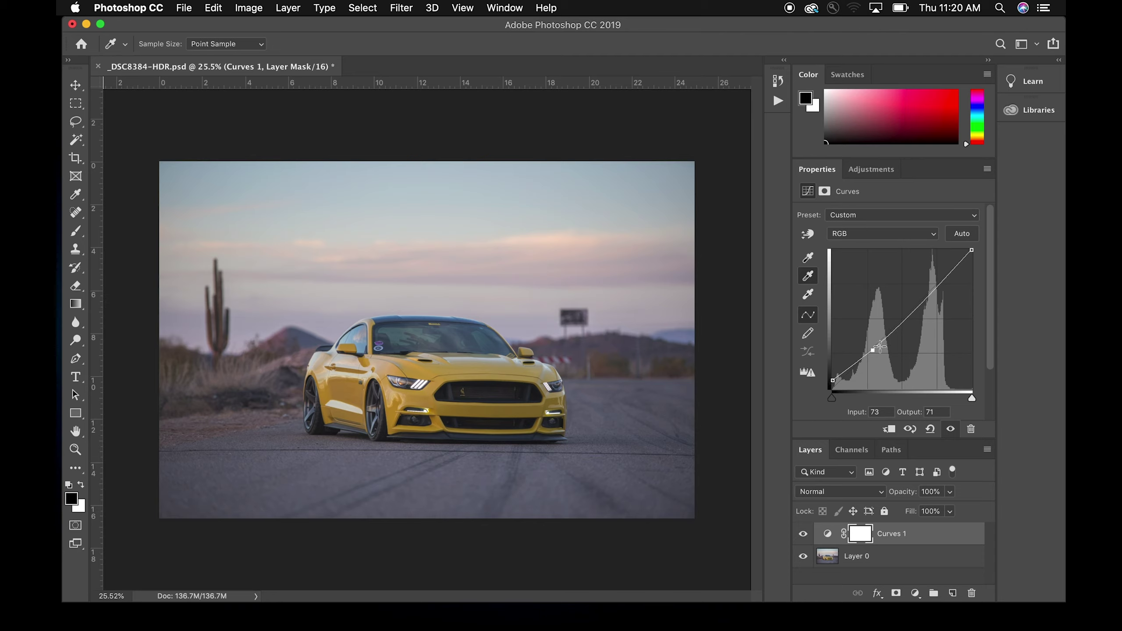
left_click_drag(874, 350, 756, 351)
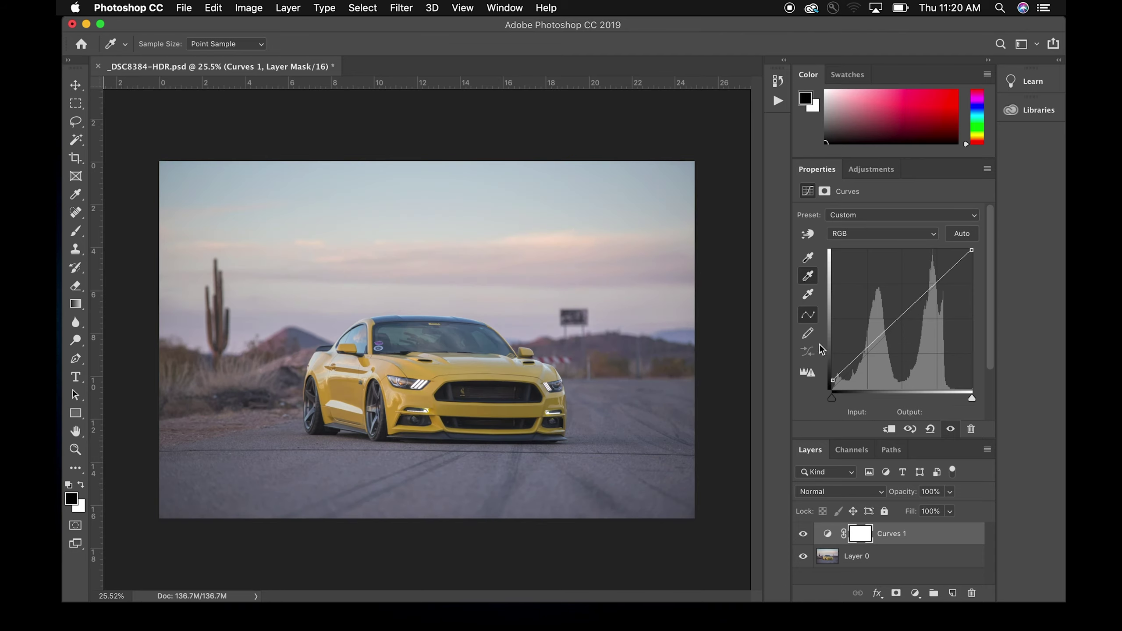
left_click(901, 317)
left_click(865, 352)
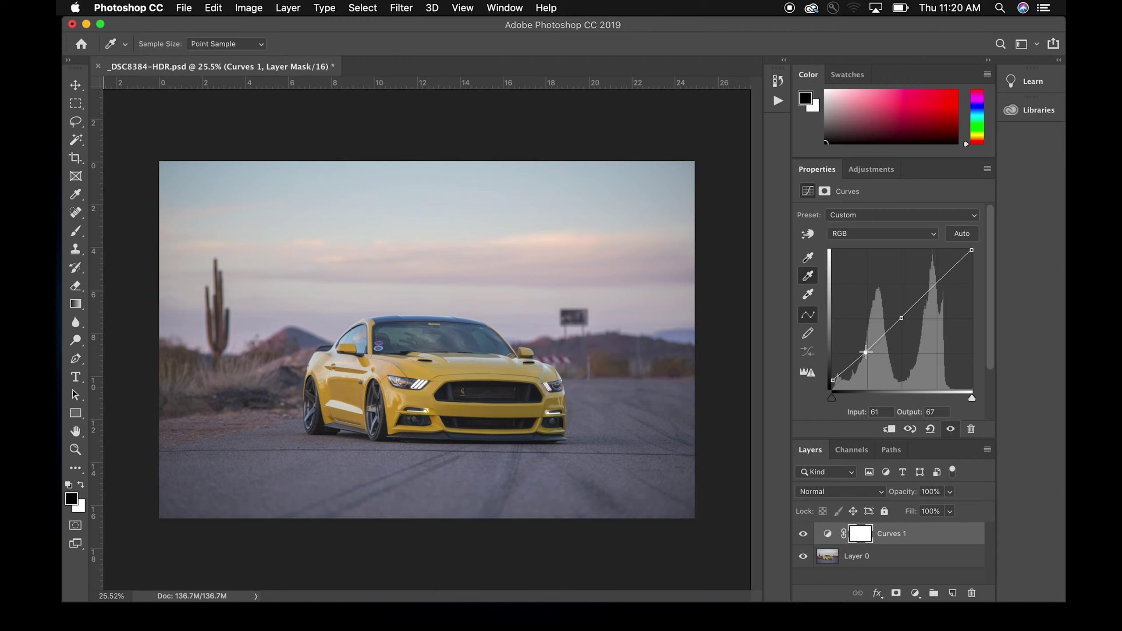
left_click_drag(865, 352, 866, 354)
left_click_drag(867, 354, 870, 357)
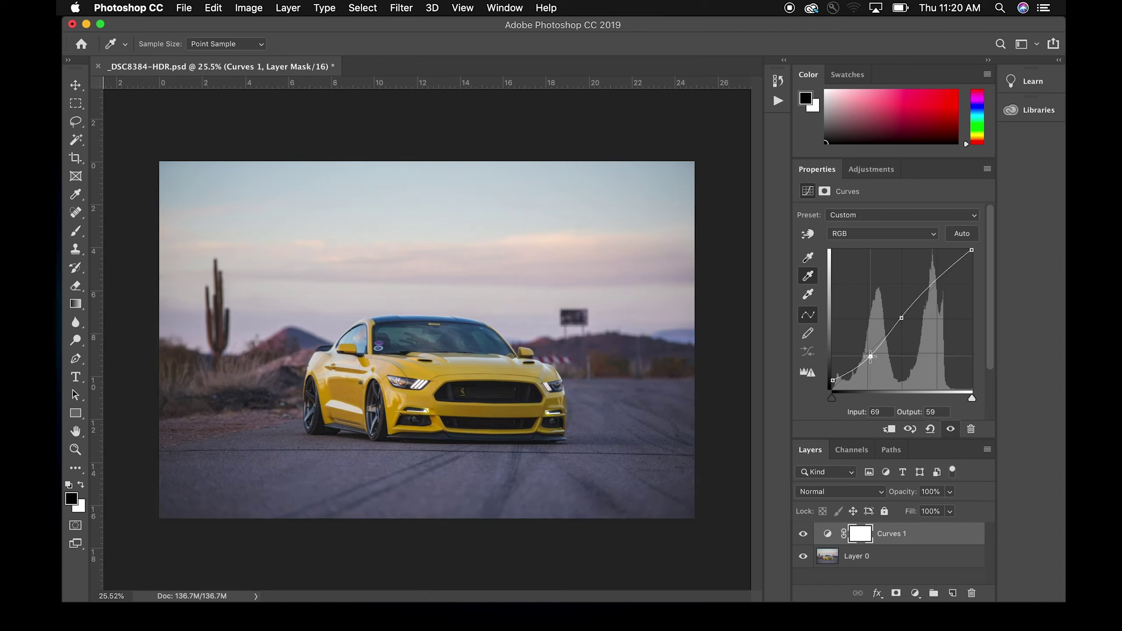
Try raising the highlights to input 179, output 201 and the black point to output 33, and reset the adjustment
left_click(935, 278)
mouse_move(936, 278)
left_mouse_down()
mouse_move(948, 295)
mouse_move(930, 279)
left_mouse_up()
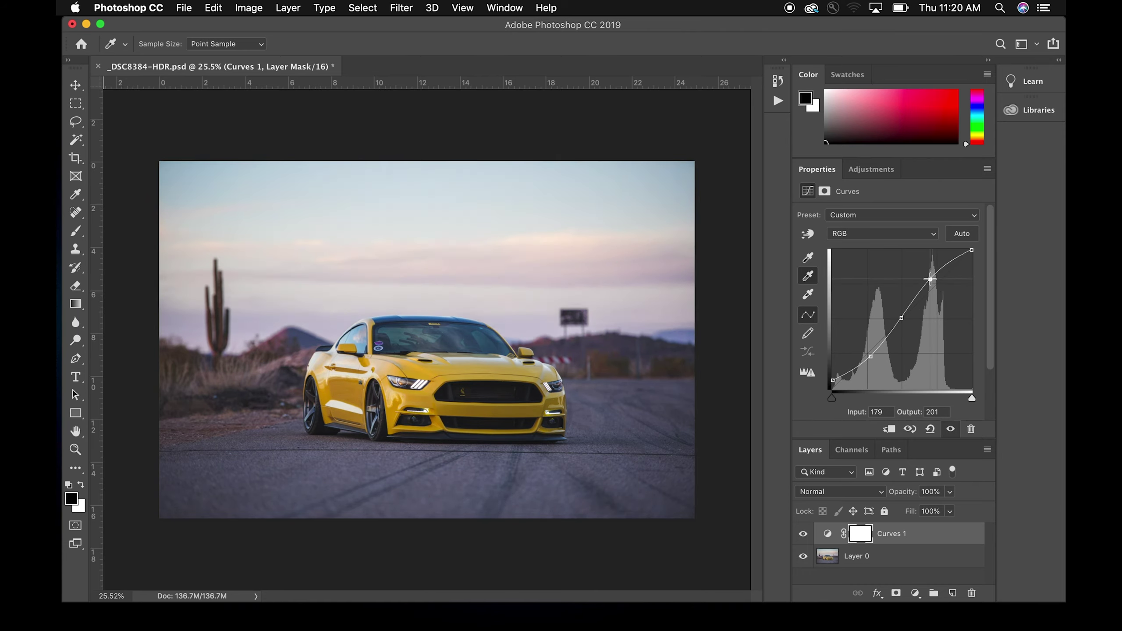
left_click(871, 357)
left_click_drag(832, 380, 833, 372)
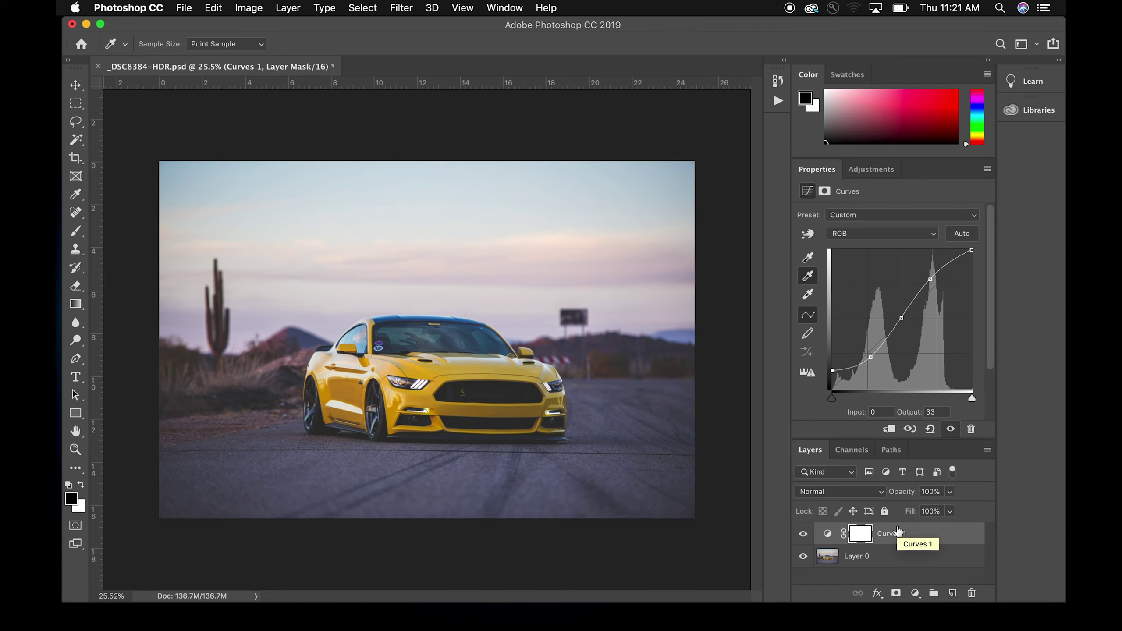
left_click(929, 429)
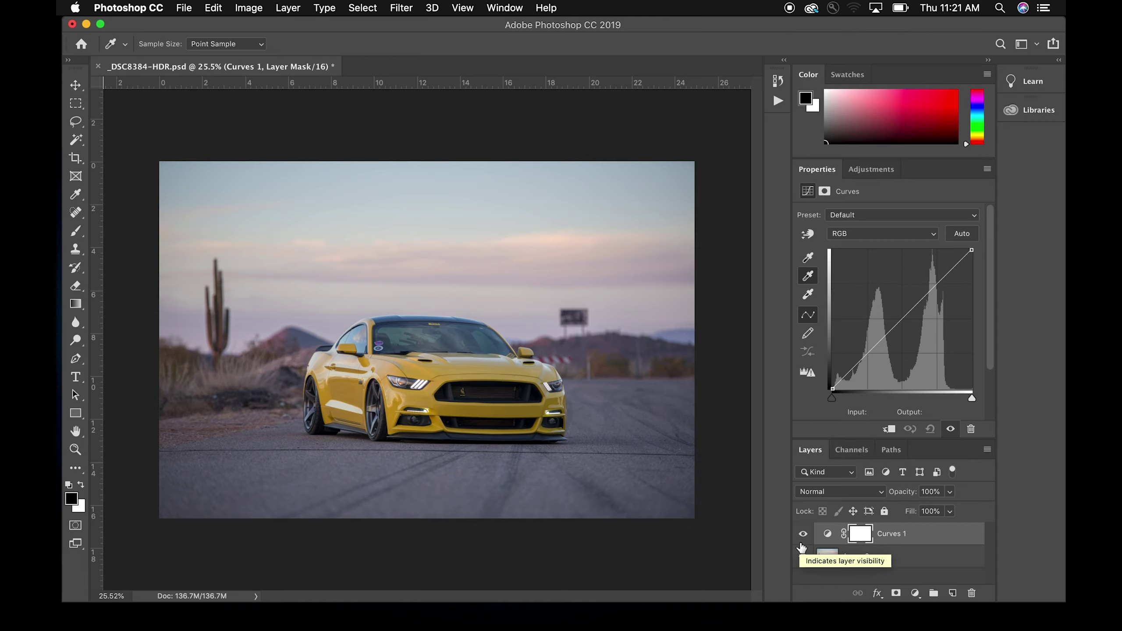
Shape a gentle RGB S-curve with a midtone anchor, slightly lowered shadows, and highlights raised to input 189, output 202
left_click(902, 320)
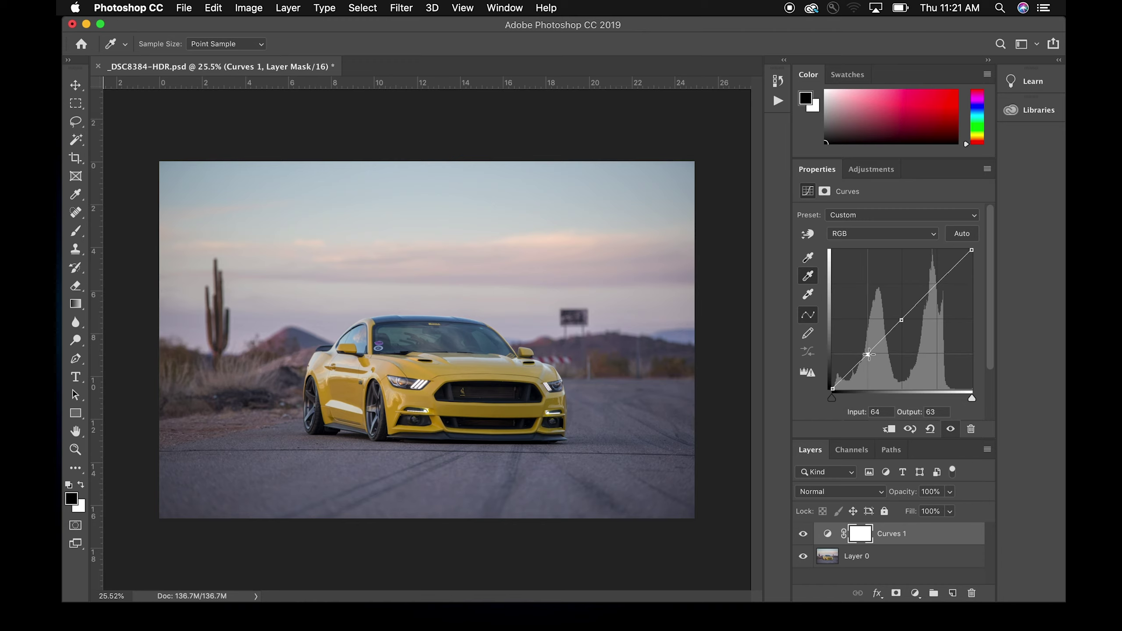
left_click(868, 356)
left_click(937, 283)
left_click_drag(937, 283, 936, 278)
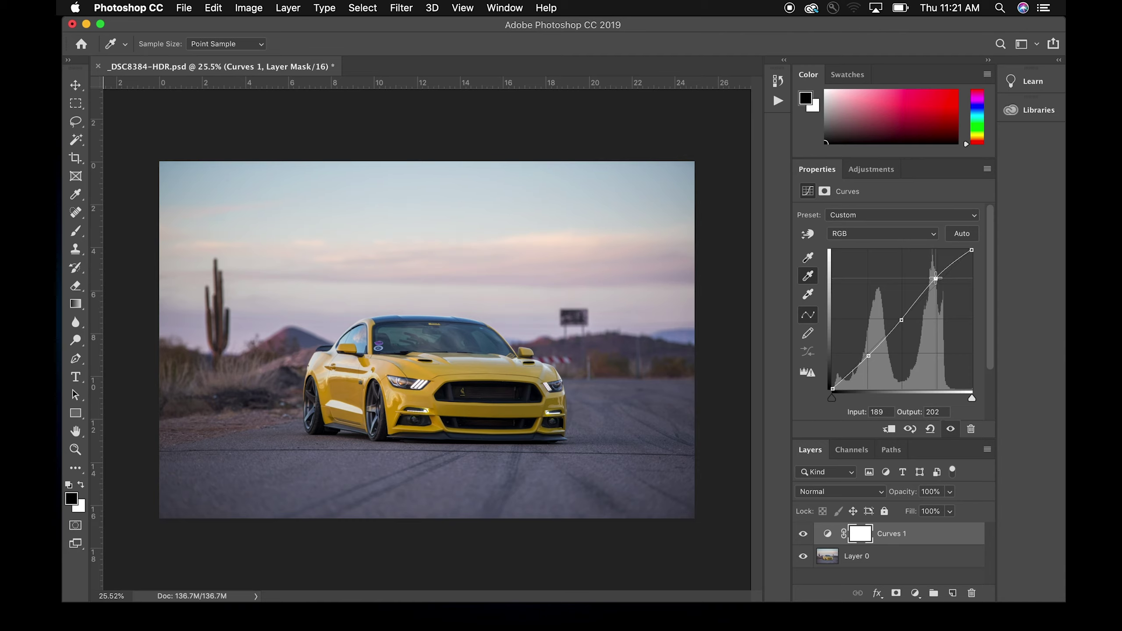
Compare the photo with and without the Curves 1 layer
left_click(804, 534)
left_click(804, 534)
left_click(803, 534)
left_click(804, 534)
left_click(804, 534)
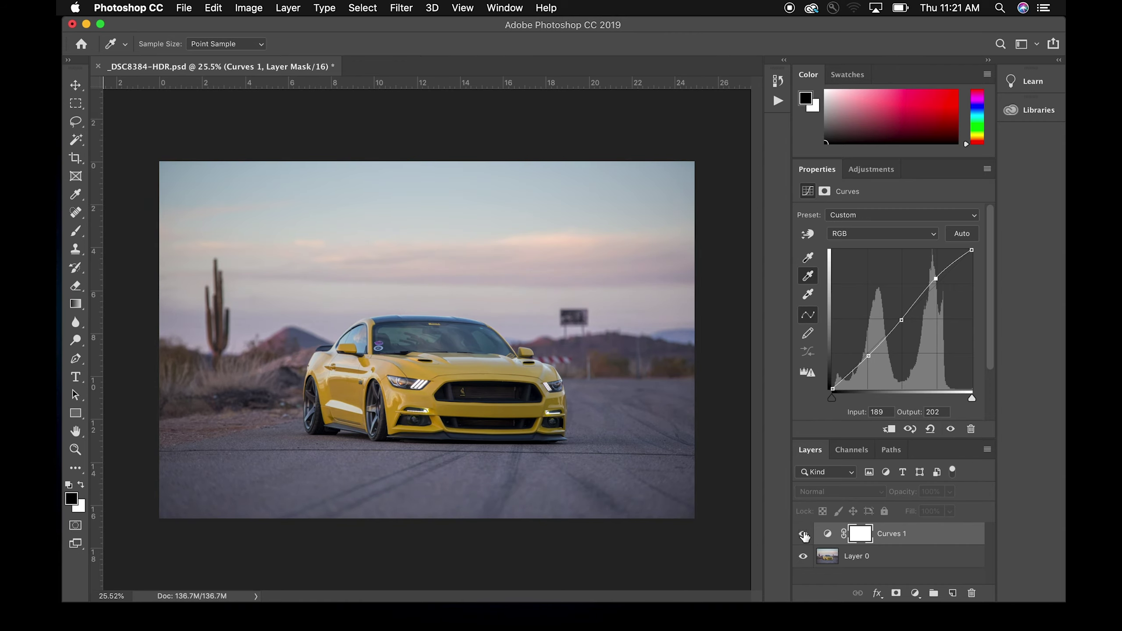
left_click(804, 534)
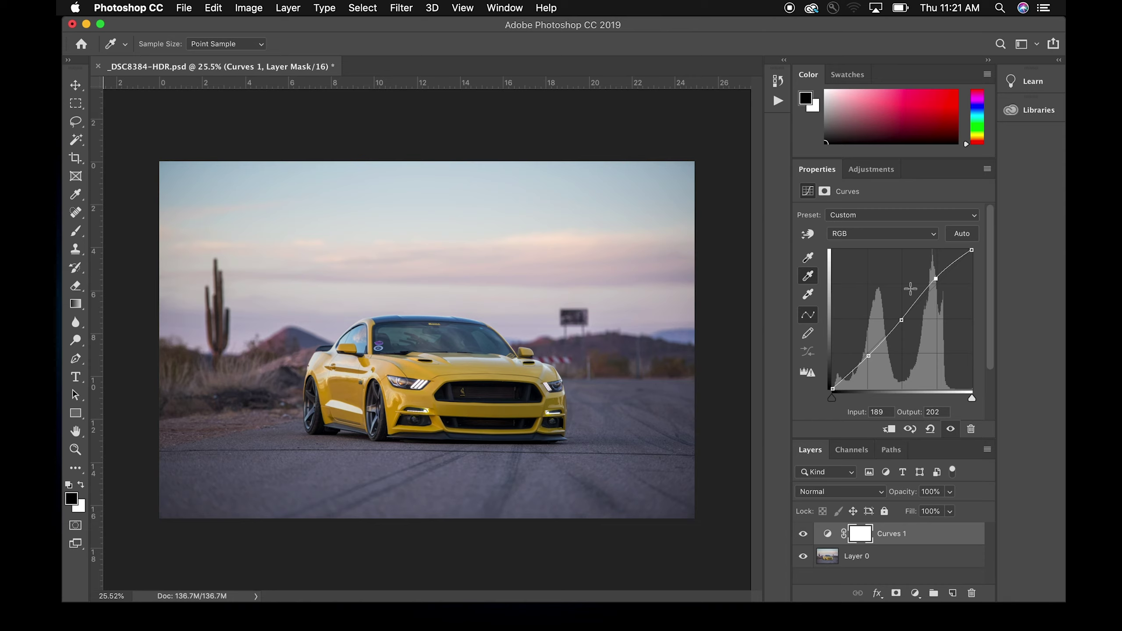
Add a second Curves adjustment layer above the contrast curve
left_click(854, 172)
left_click(864, 198)
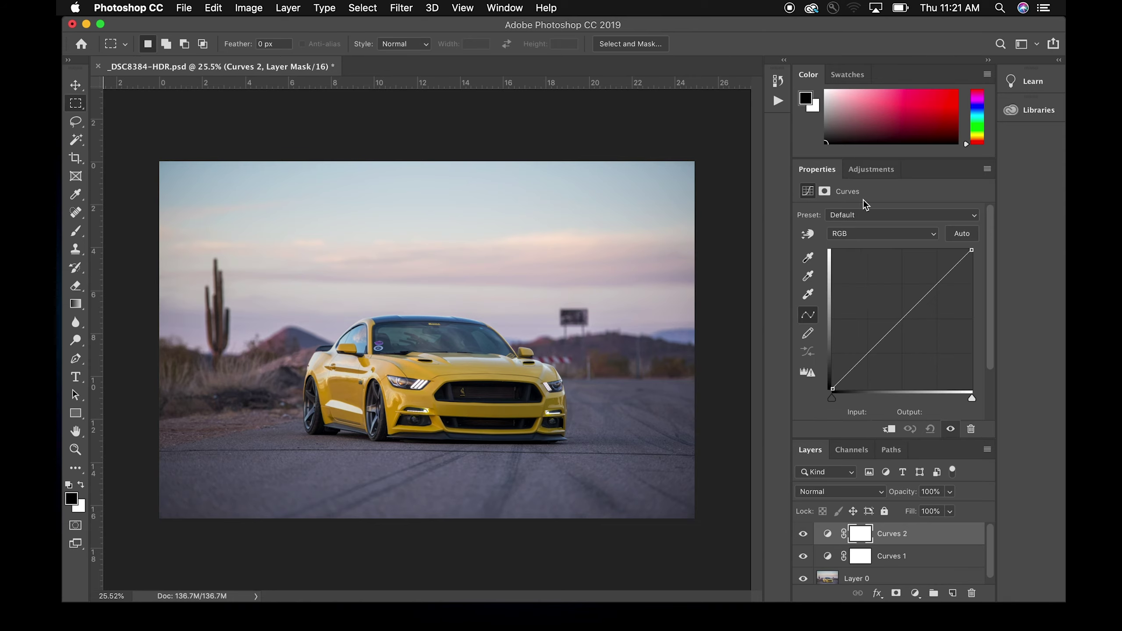
scroll(883, 398, "down", 1)
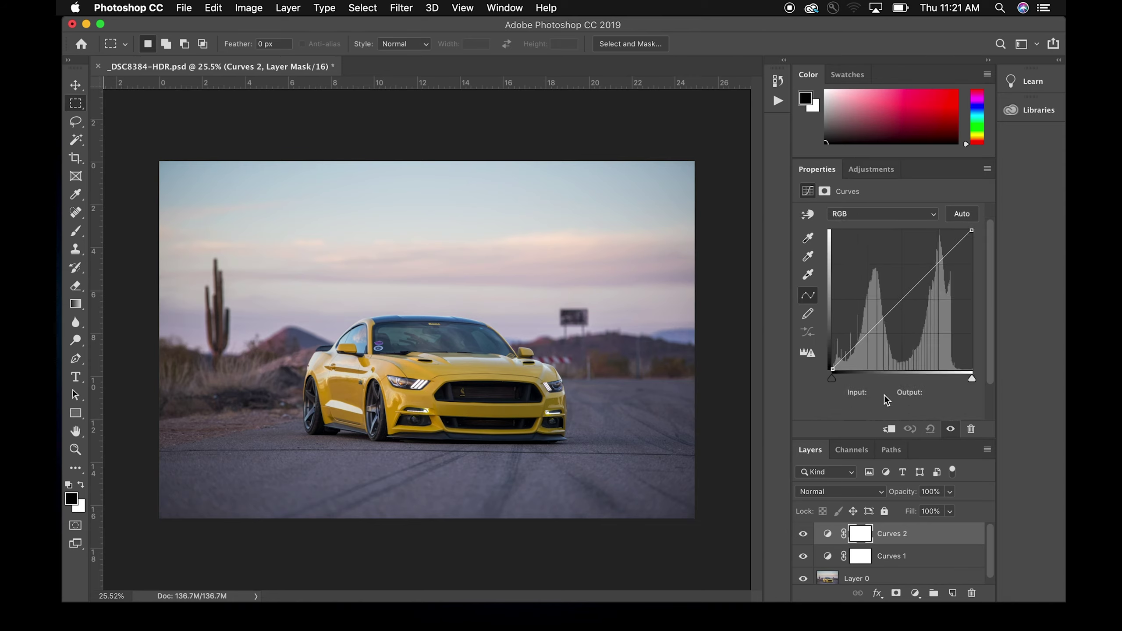
scroll(888, 380, "down", 1)
scroll(897, 323, "up", 2)
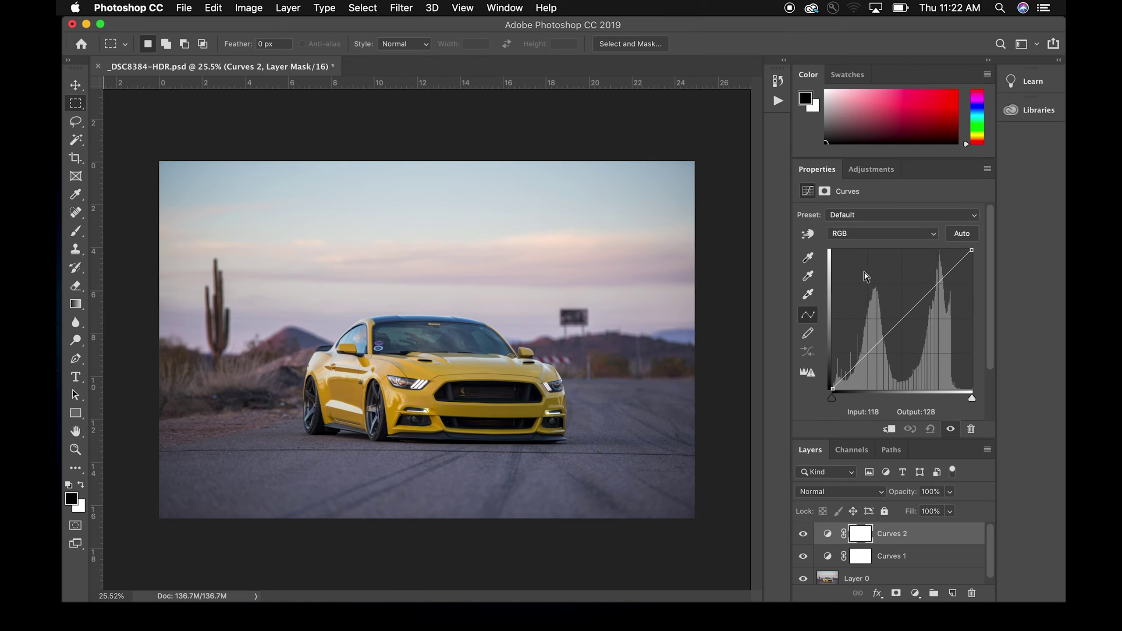
Reduce the blue in the sky with on-image adjustment of the Blue channel, bringing input 215 to output about 205
left_click(807, 233)
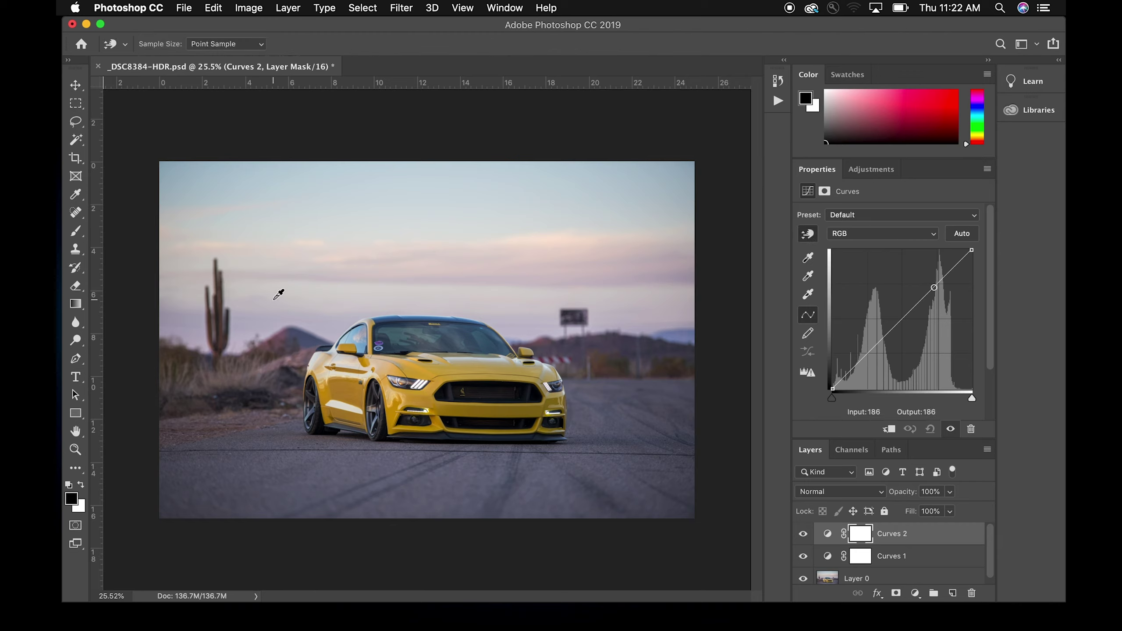
left_click(902, 234)
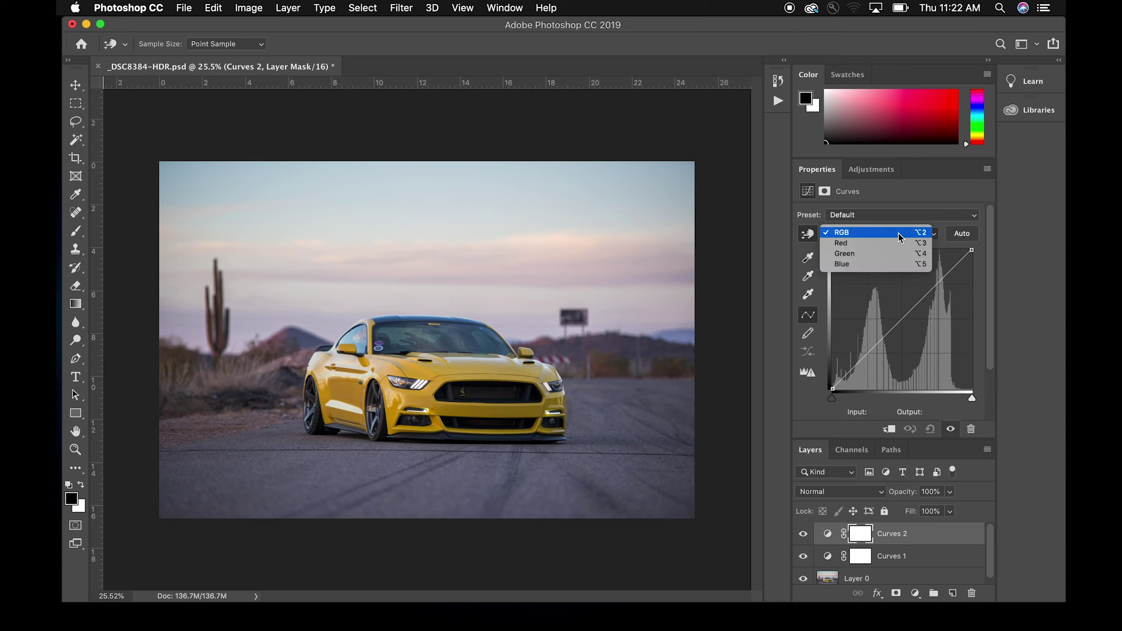
left_click(864, 243)
left_click(852, 234)
left_click(857, 254)
left_click(467, 220)
left_click_drag(467, 220, 466, 227)
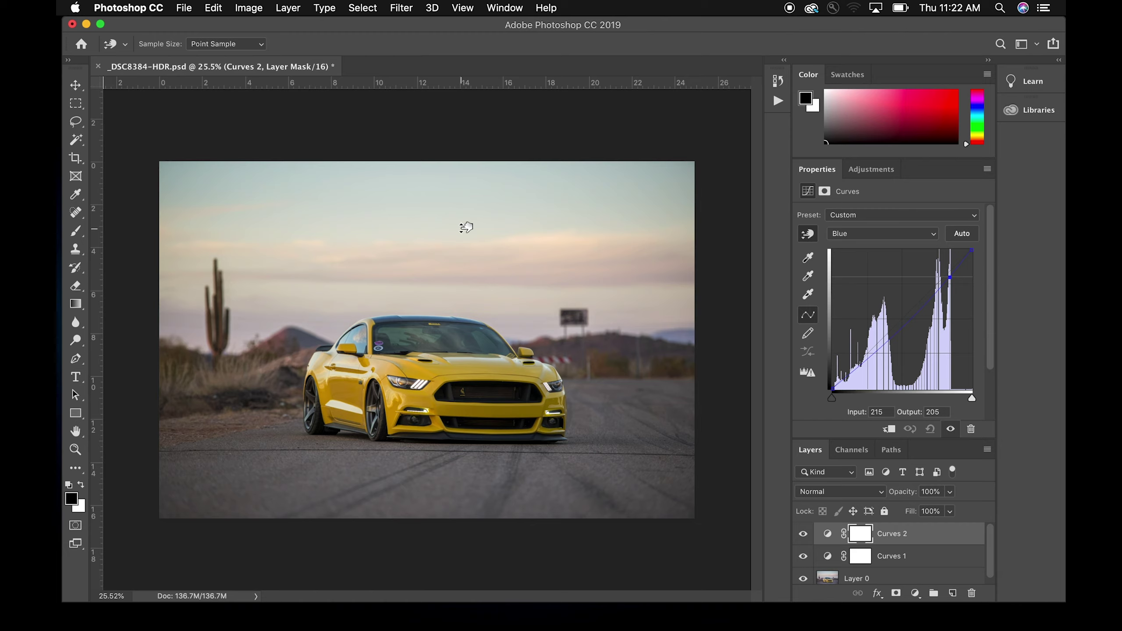
left_click_drag(466, 227, 466, 212)
left_click_drag(466, 211, 464, 227)
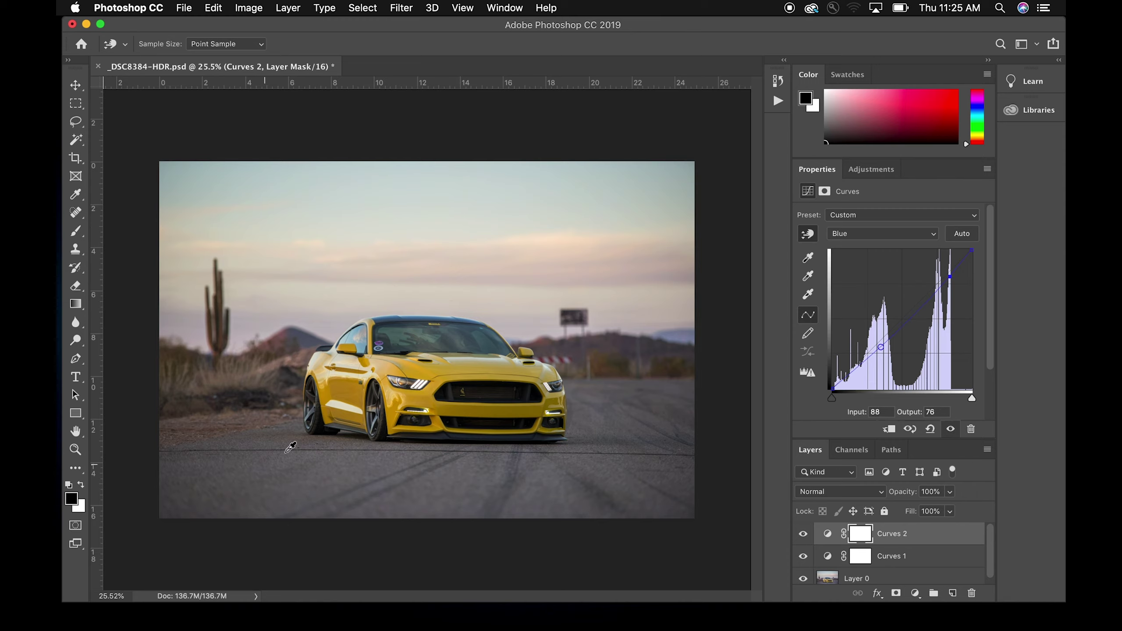
Raise the Blue channel's darkest tones to output 11 from the car's rear wheel, and compare the layer on and off
left_click_drag(321, 427, 321, 422)
left_click(802, 534)
left_click(802, 534)
Add a third Curves adjustment layer and brighten its RGB midtones to input 117, output 136
left_click_drag(792, 159, 822, 159)
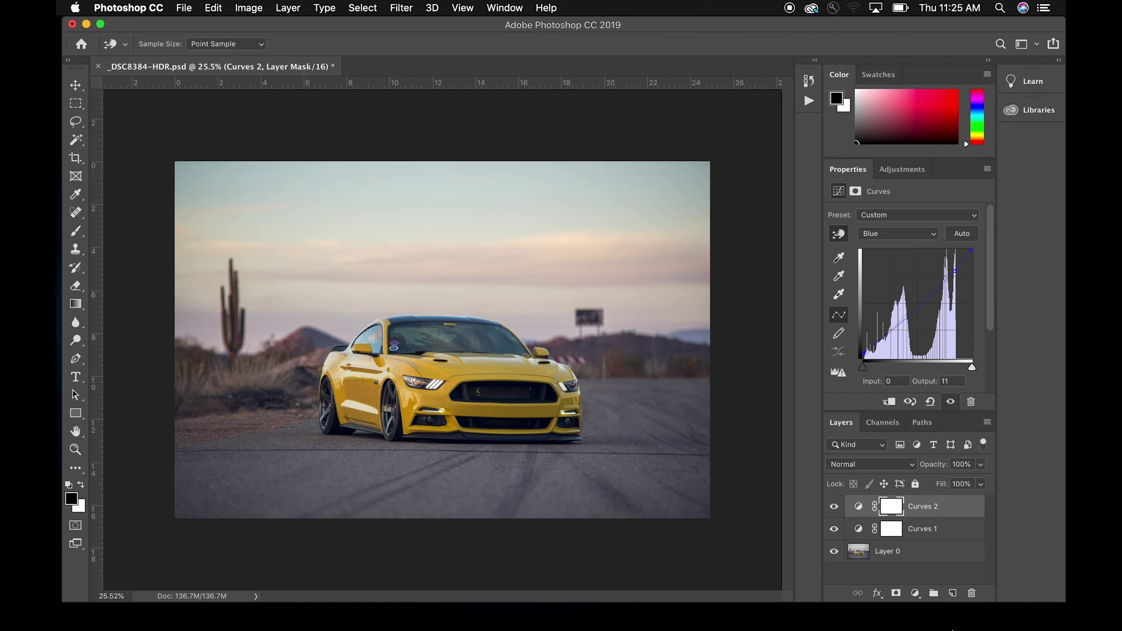
left_click(905, 168)
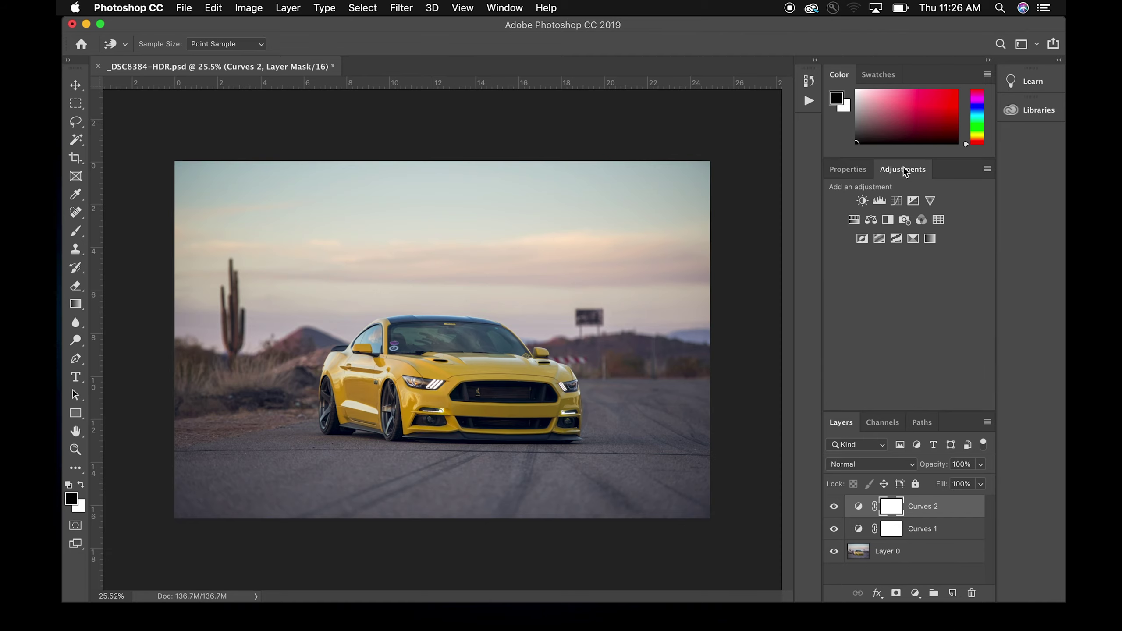
left_click(898, 200)
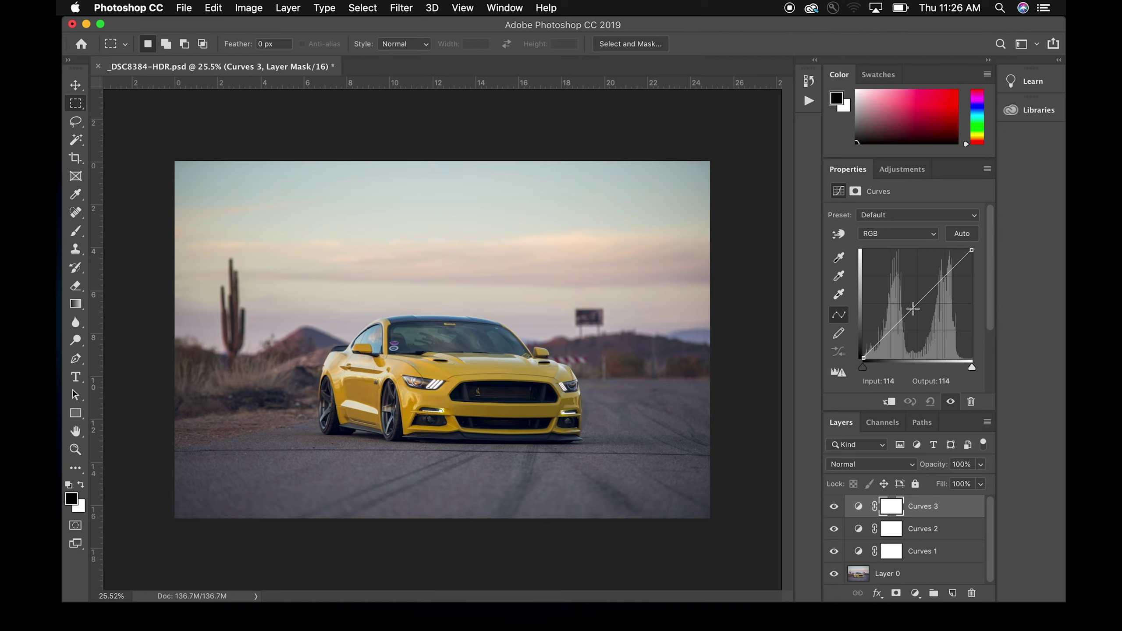
left_click_drag(913, 308, 913, 300)
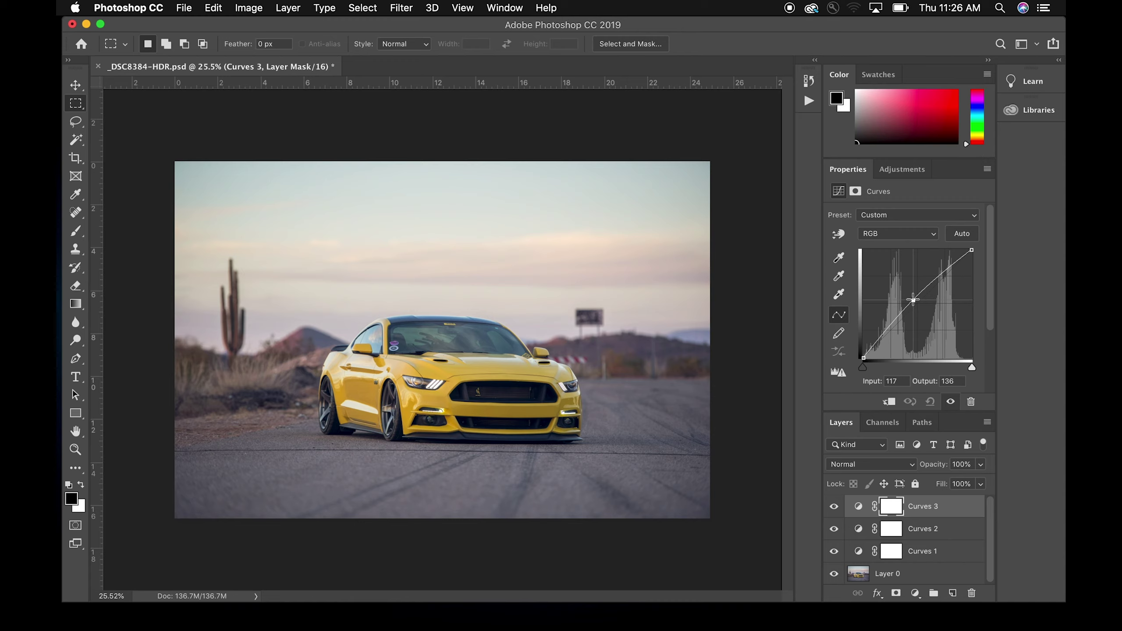
left_click_drag(913, 300, 913, 300)
Invert the third Curves layer's mask to black to hide its brightening effect
left_click(893, 507)
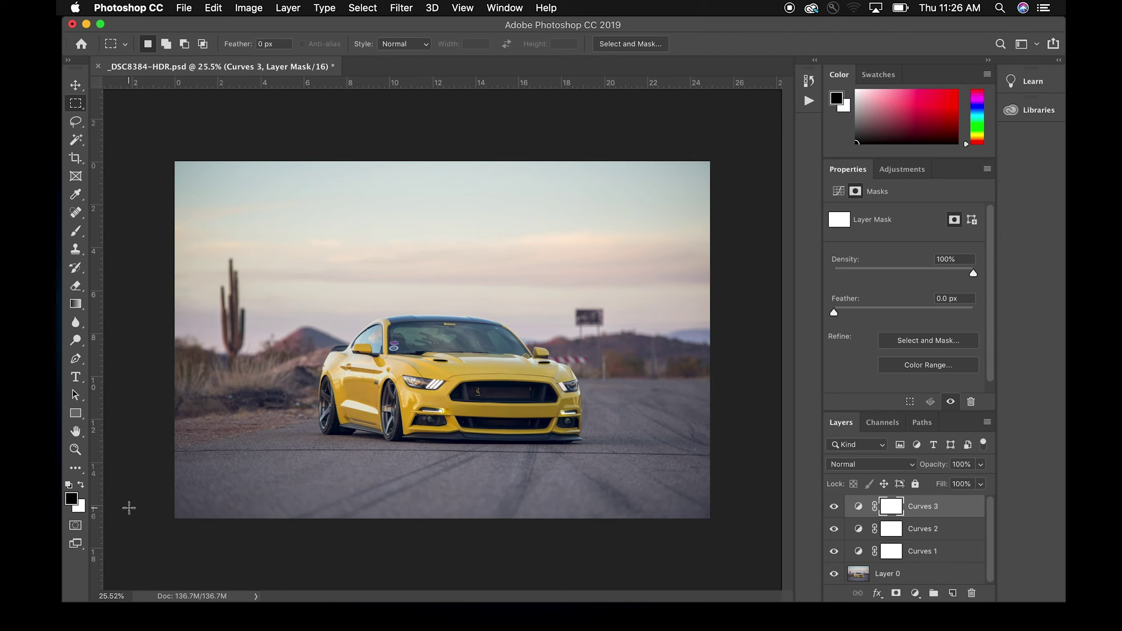
key("super+i")
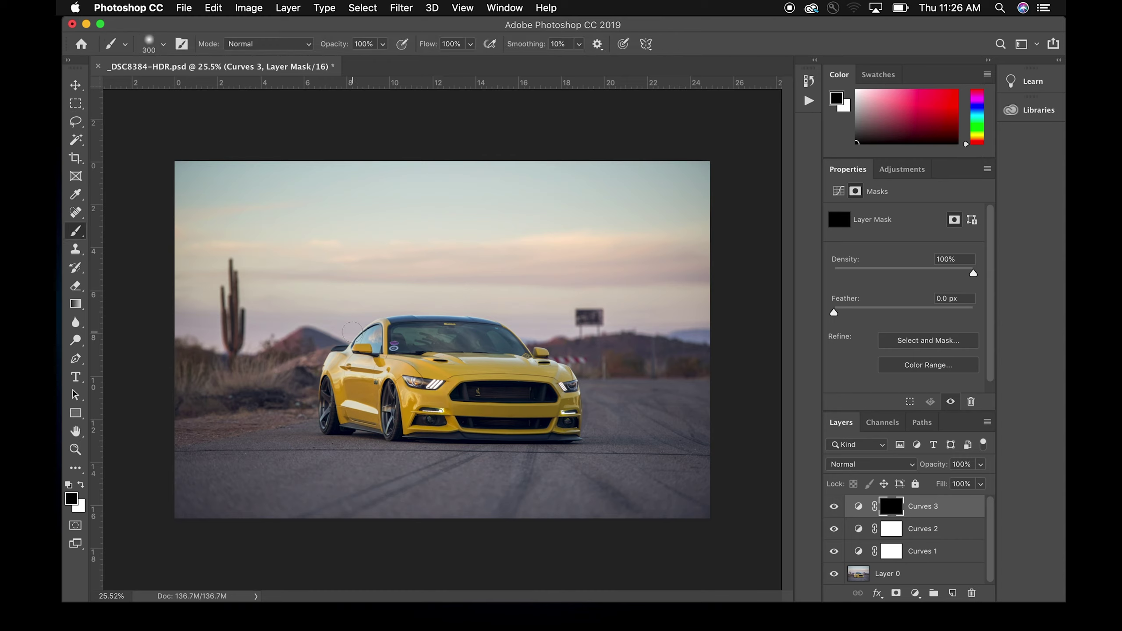
Try to reveal the brightening over the car by painting white on the Curves 3 mask with a 2600 px brush
key("bracketright")
key("bracketright")
key("bracketright")
key("bracketright")
key("bracketright")
key("bracketright")
key("bracketright")
key("bracketright")
key("bracketright")
key("bracketright")
key("bracketright")
key("bracketright")
key("bracketright")
key("bracketright")
key("bracketright")
key("bracketright")
key("bracketright")
key("bracketright")
key("bracketright")
key("bracketright")
key("bracketright")
key("bracketright")
key("x")
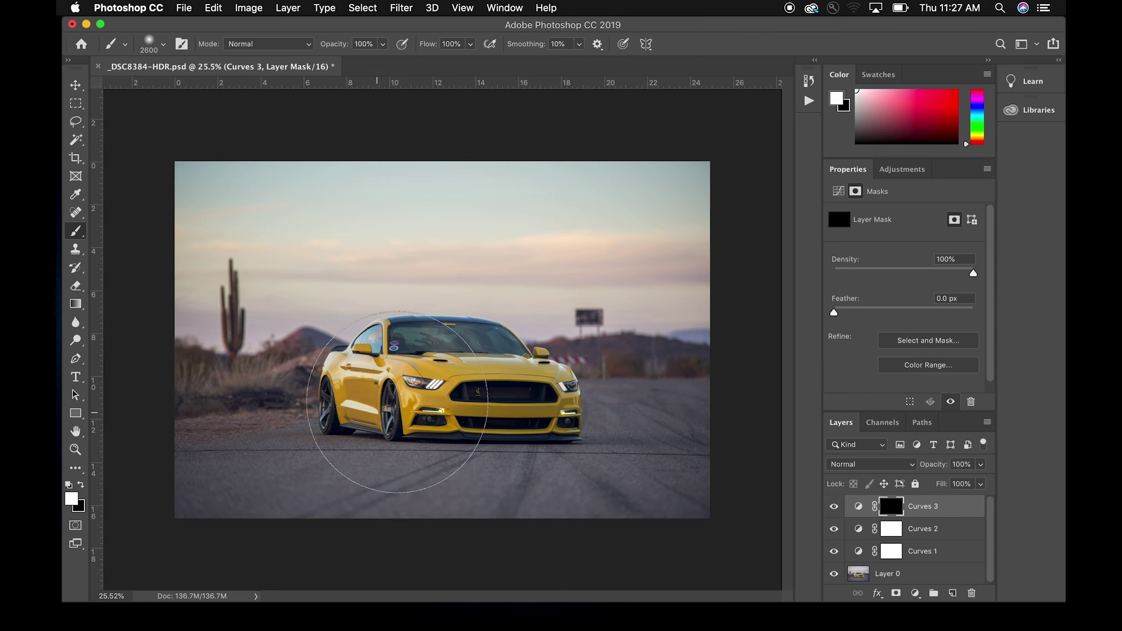
mouse_move(502, 374)
left_mouse_down()
mouse_move(569, 411)
mouse_move(326, 370)
mouse_move(388, 354)
mouse_move(601, 393)
mouse_move(650, 389)
left_mouse_up()
key("super+z")
Invert the Curves 3 mask back to white and paint the foreground road black with a 2000 px brush
key("super+i")
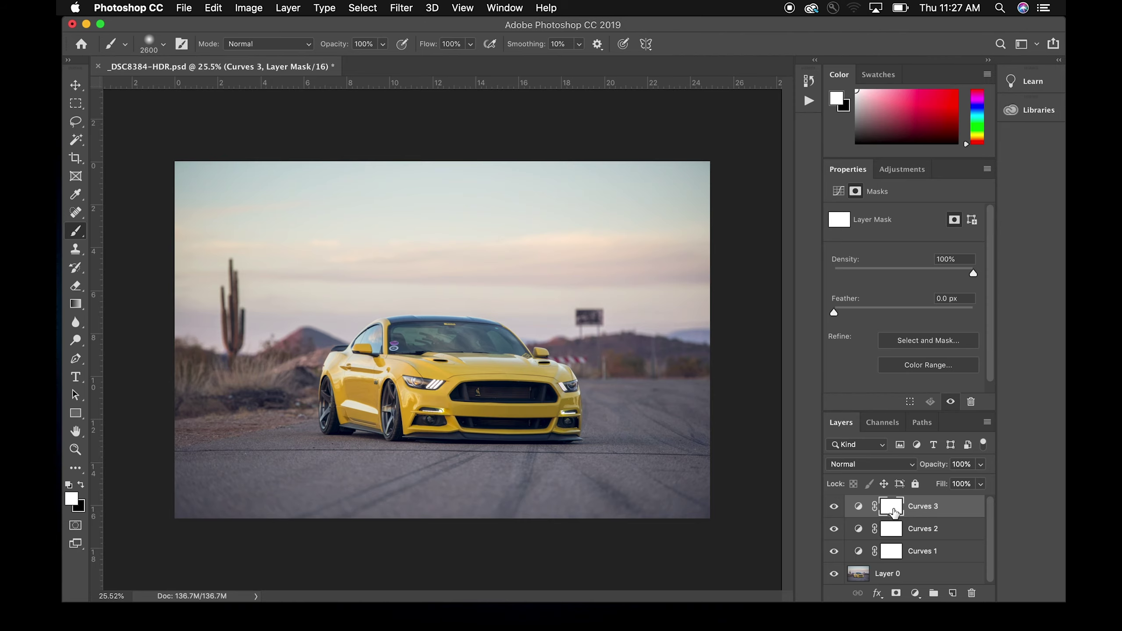
key("x")
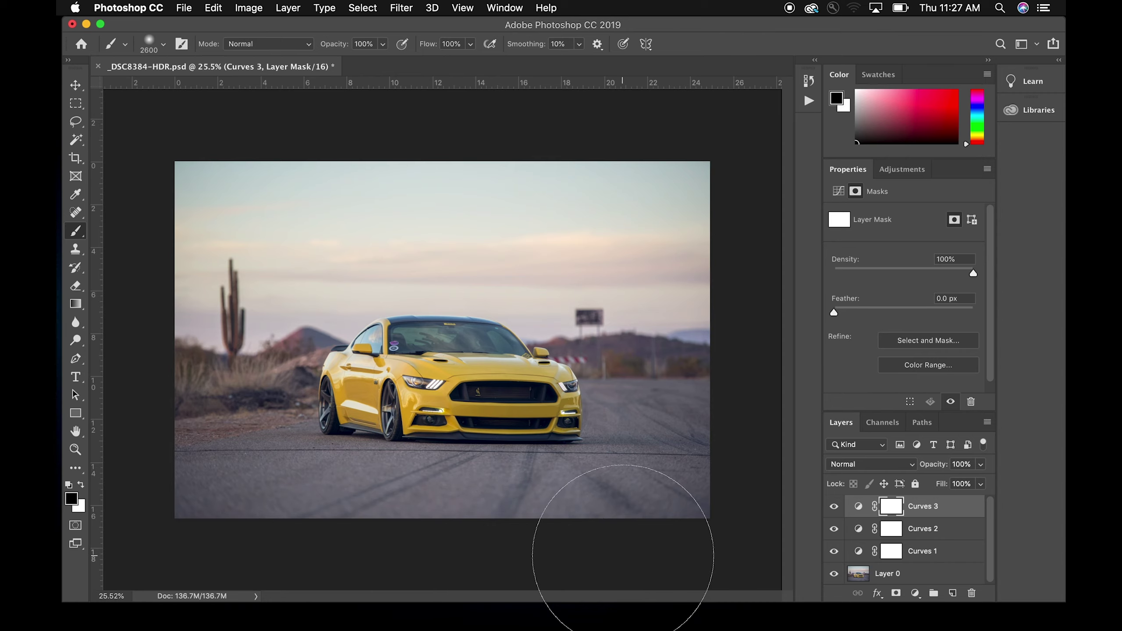
key("bracketleft")
key("bracketleft")
key("bracketleft")
key("bracketleft")
key("bracketleft")
key("bracketleft")
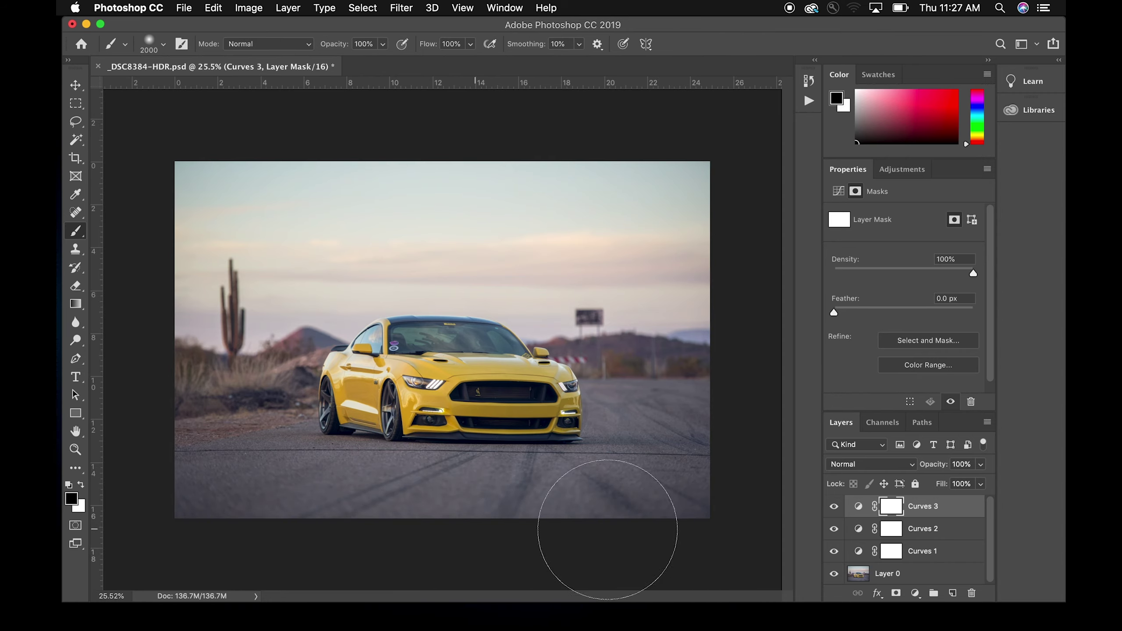
mouse_move(604, 518)
left_mouse_down()
mouse_move(684, 463)
mouse_move(681, 441)
left_mouse_up()
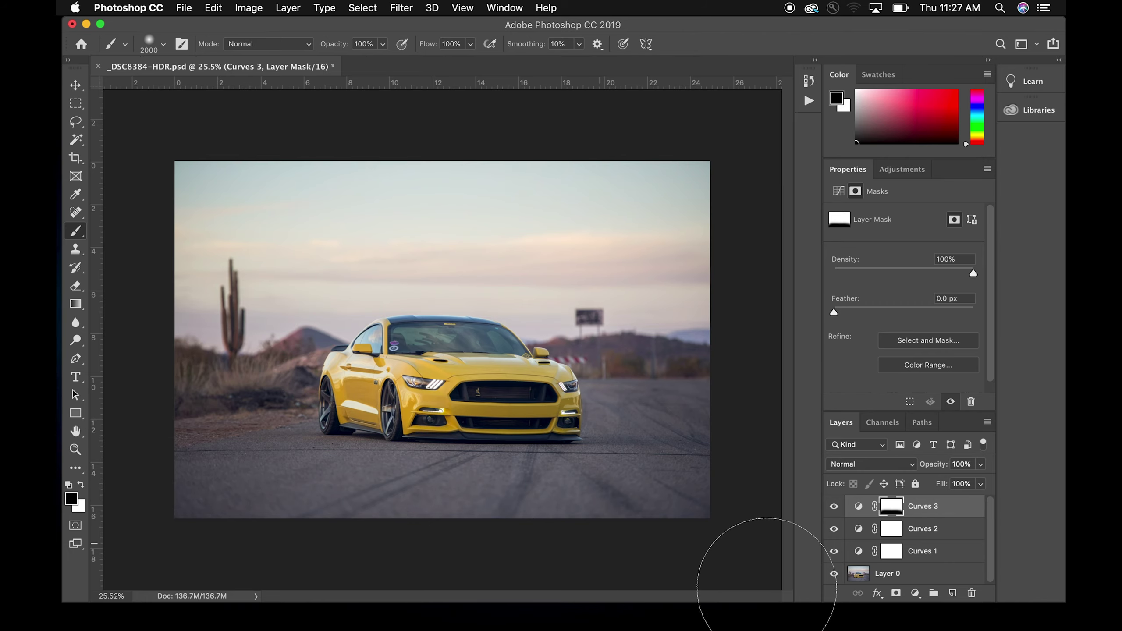
Readjust the Curves 3 RGB midtone point to input 116, output 137
left_click(857, 507)
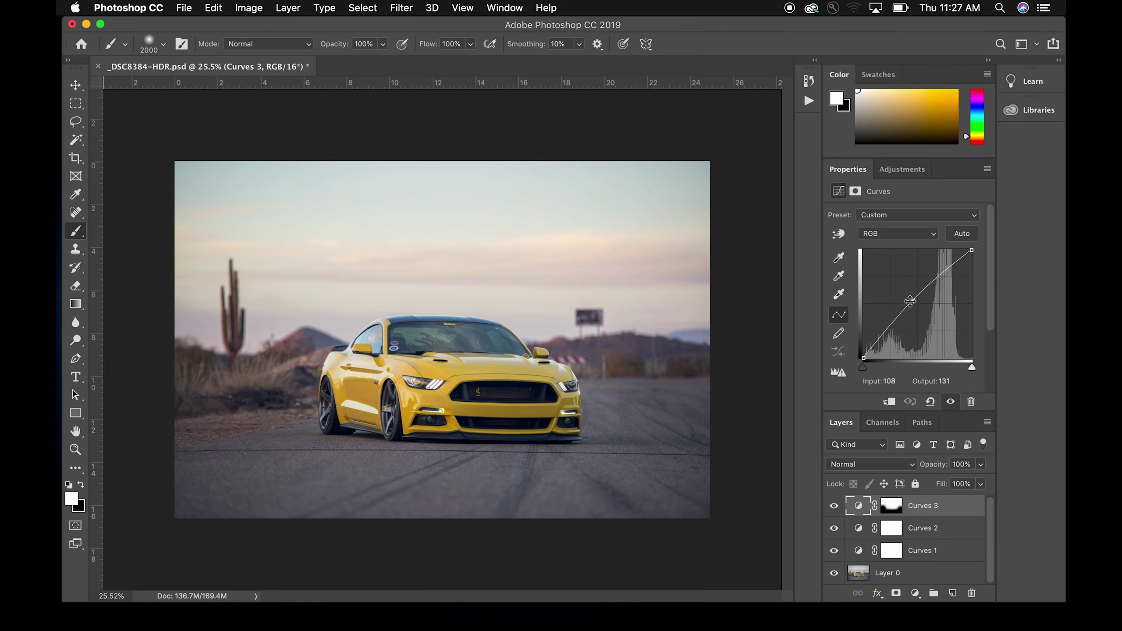
left_click_drag(913, 300, 912, 297)
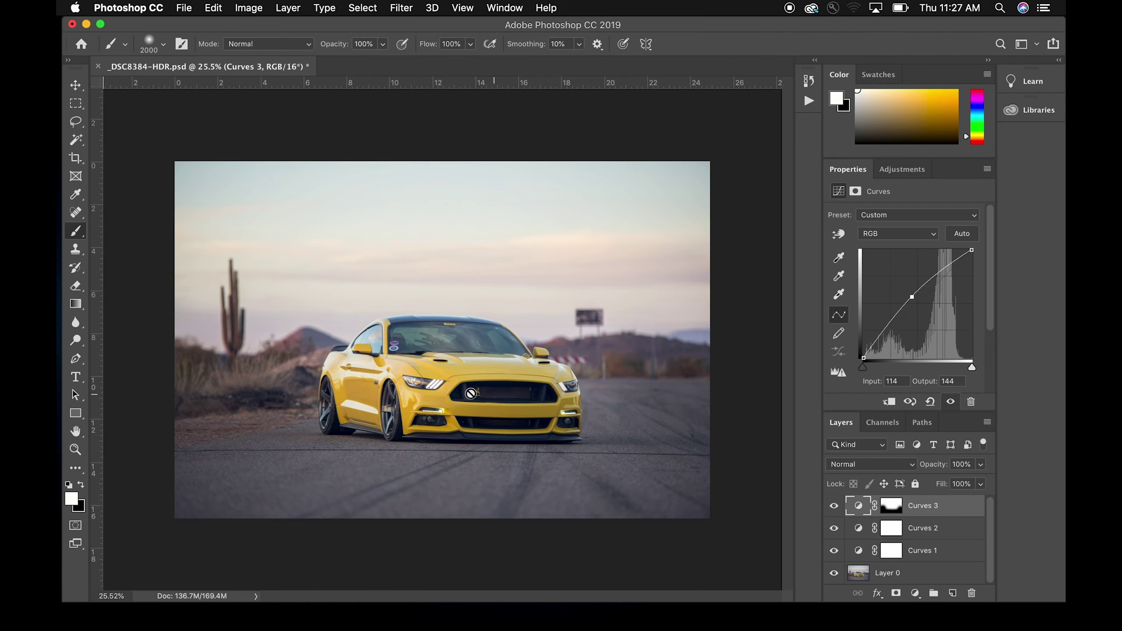
left_click_drag(911, 298, 913, 300)
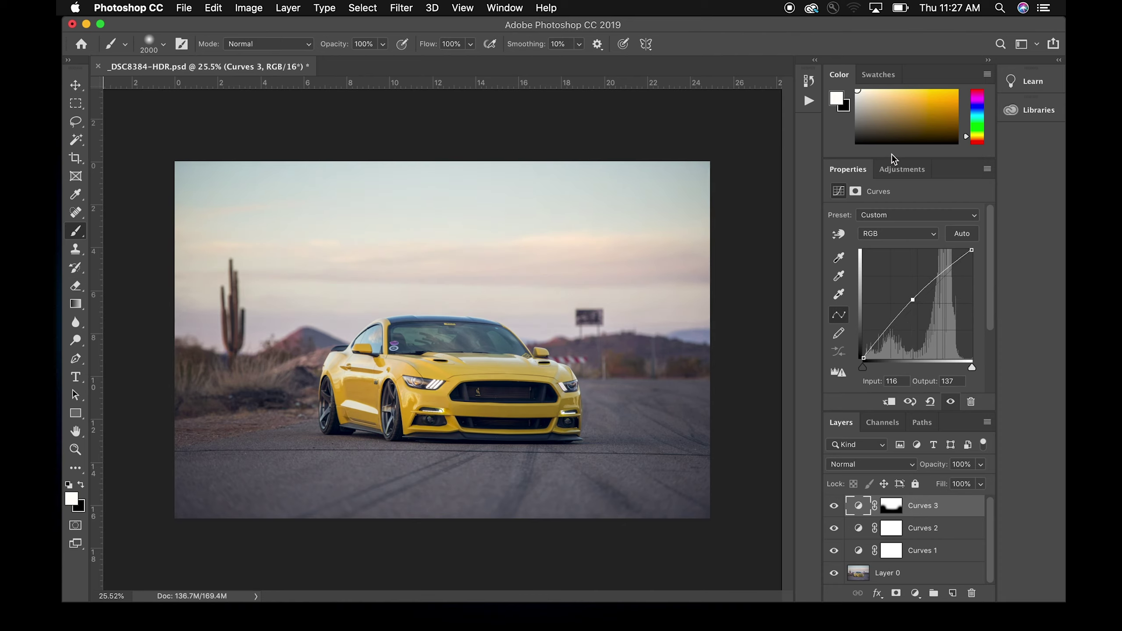
Add a fourth Curves adjustment layer and darken its RGB midtones to input 132, output 107
left_click(898, 169)
left_click(897, 199)
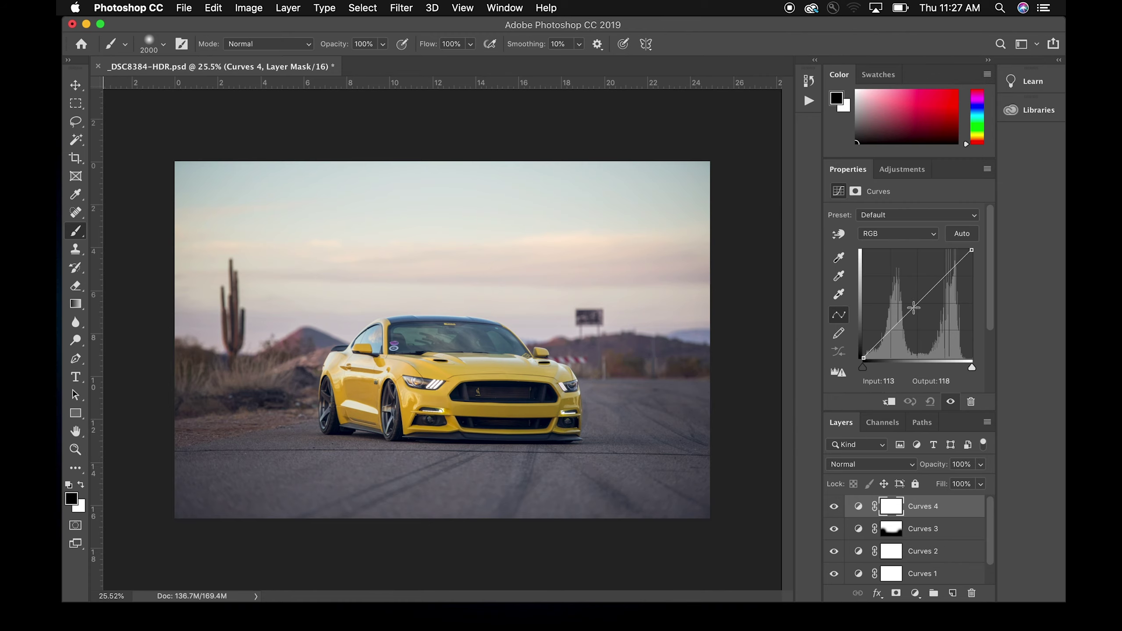
left_click_drag(914, 307, 919, 313)
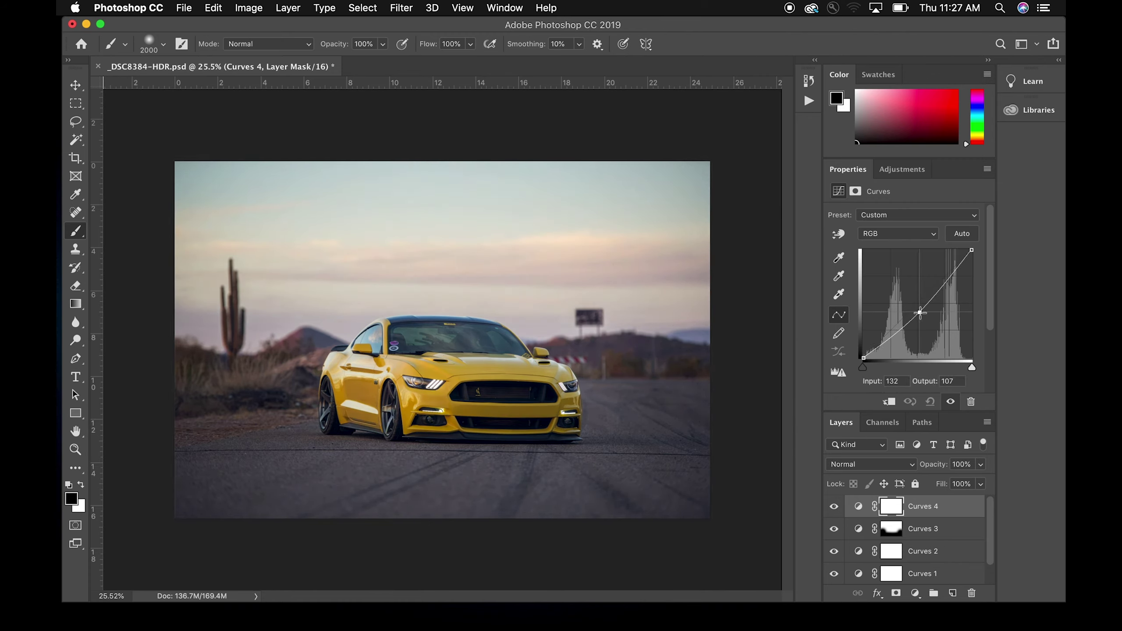
Invert the Curves 4 mask to black and paint white across the foreground road to darken only that area
left_click(894, 512)
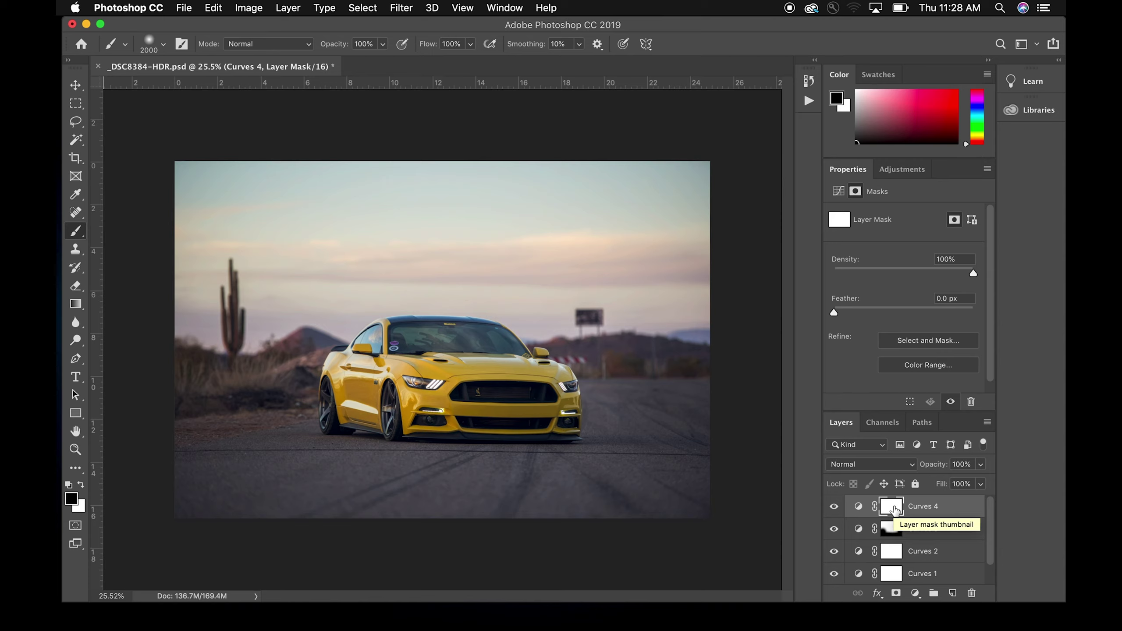
key("super+i")
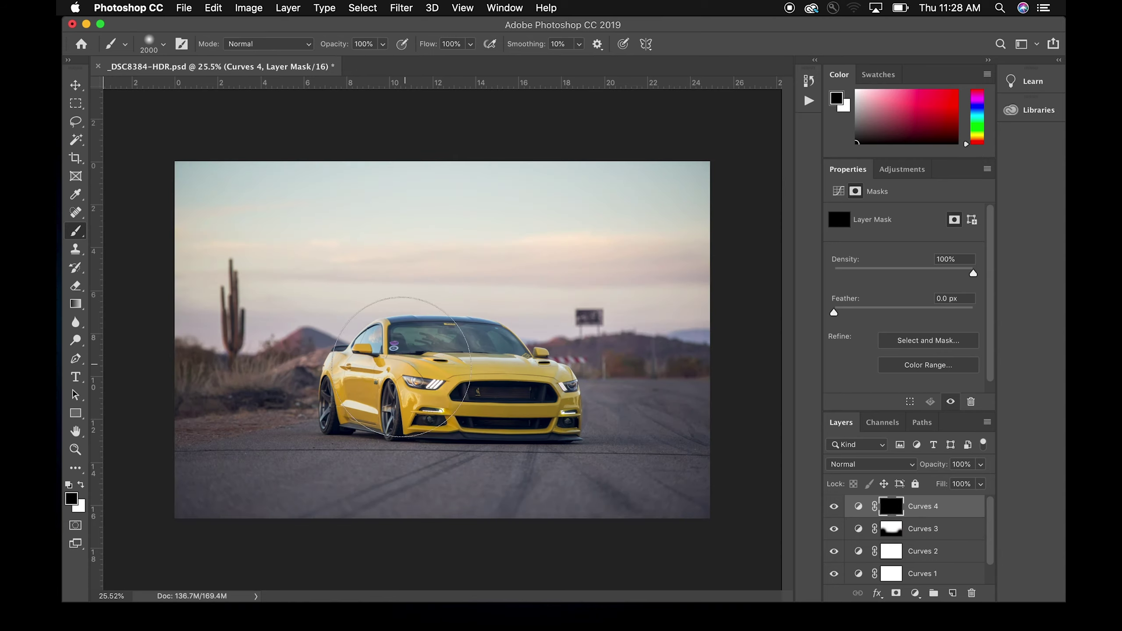
key("x")
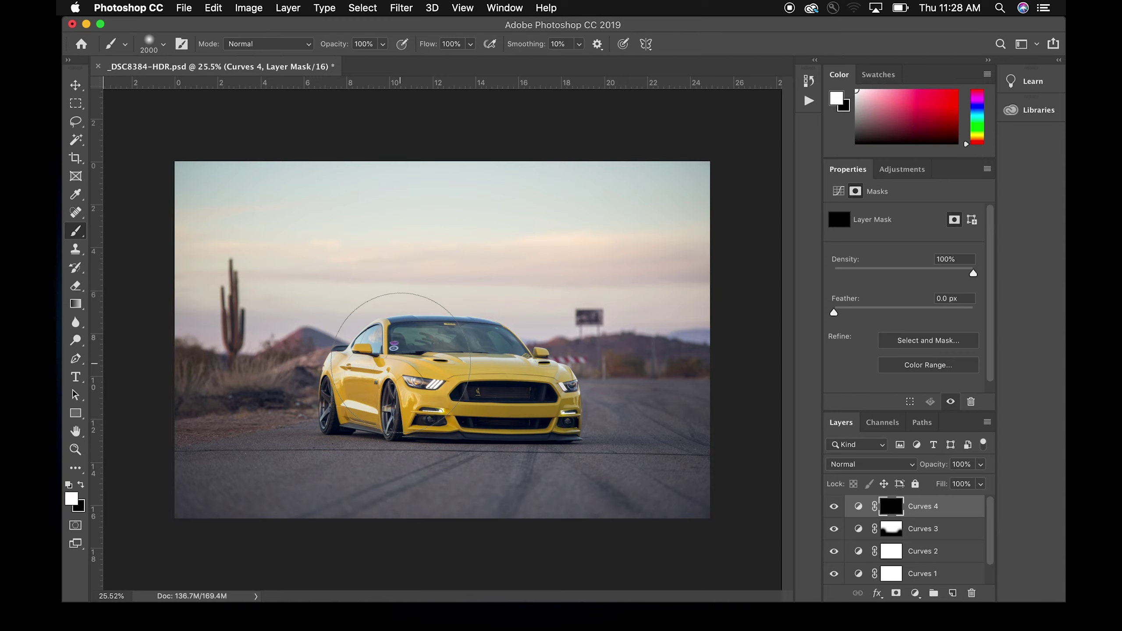
mouse_move(250, 464)
left_mouse_down()
mouse_move(235, 481)
mouse_move(329, 523)
mouse_move(608, 529)
mouse_move(665, 512)
mouse_move(680, 465)
mouse_move(672, 450)
mouse_move(659, 448)
mouse_move(559, 533)
mouse_move(405, 528)
mouse_move(237, 501)
mouse_move(285, 500)
mouse_move(358, 526)
mouse_move(718, 545)
left_mouse_up()
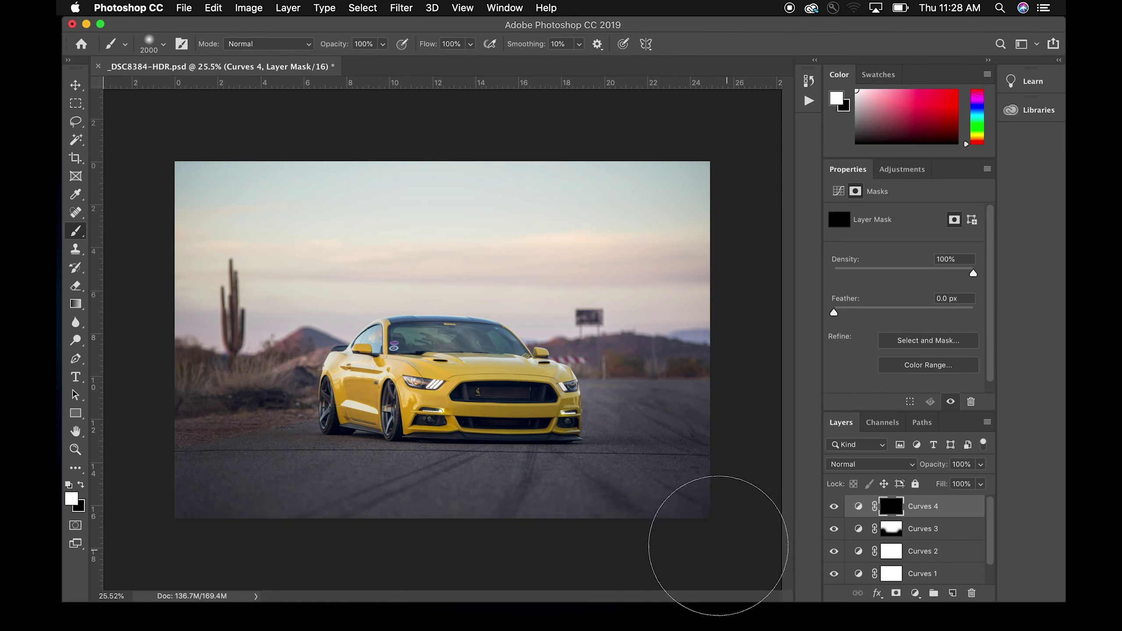
Compare the image with the foreground-darkening Curves 4 layer hidden and shown
left_click(834, 507)
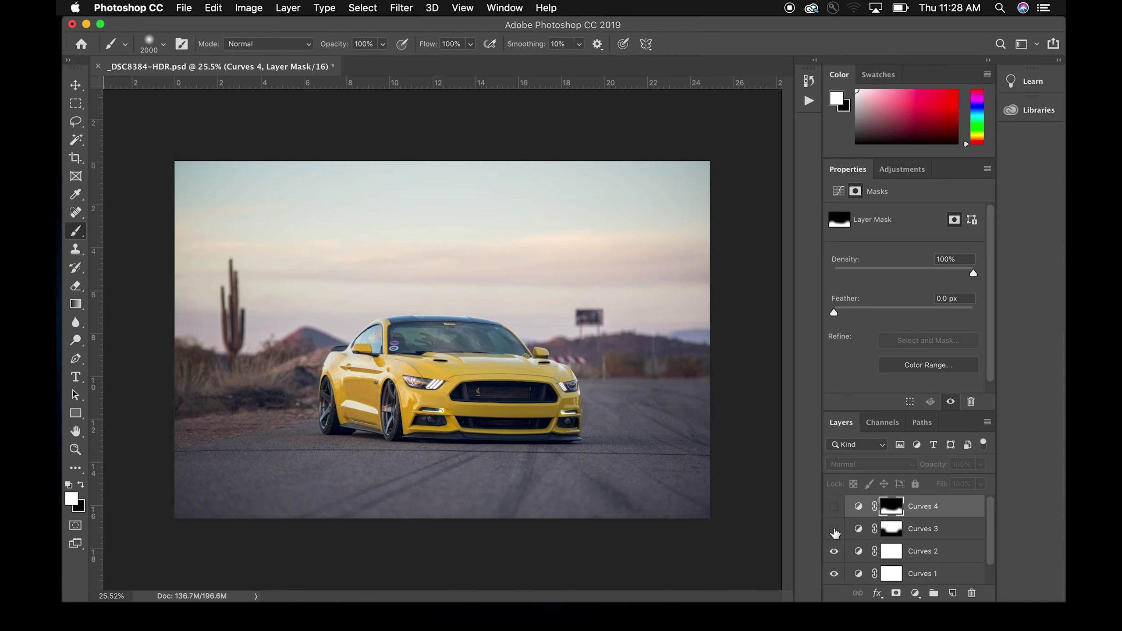
left_click(833, 530)
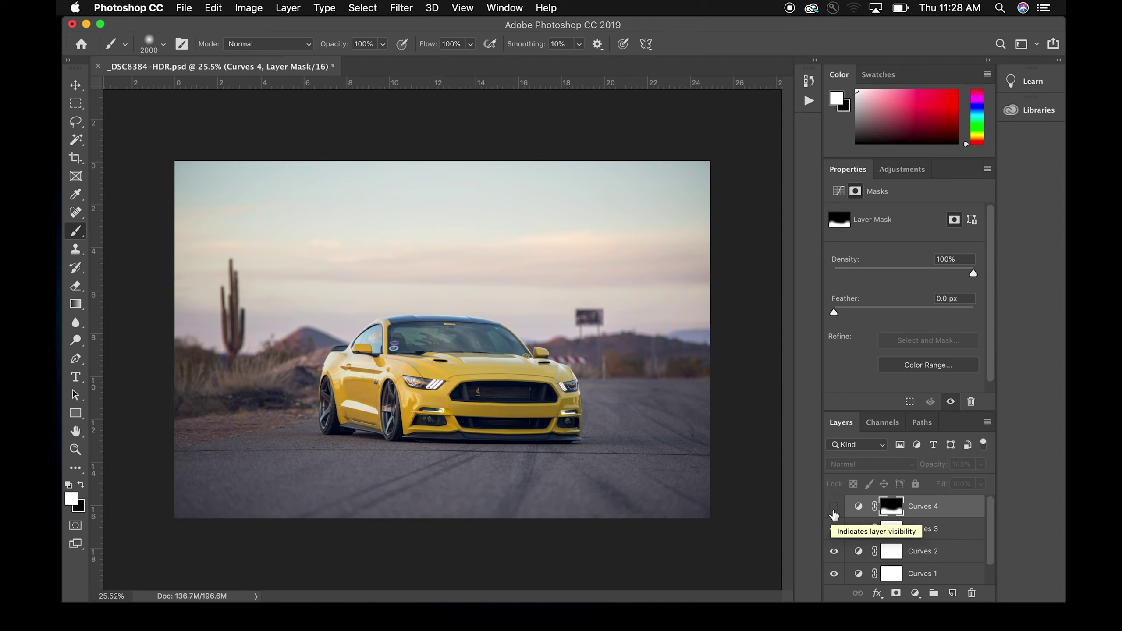
left_click(833, 507)
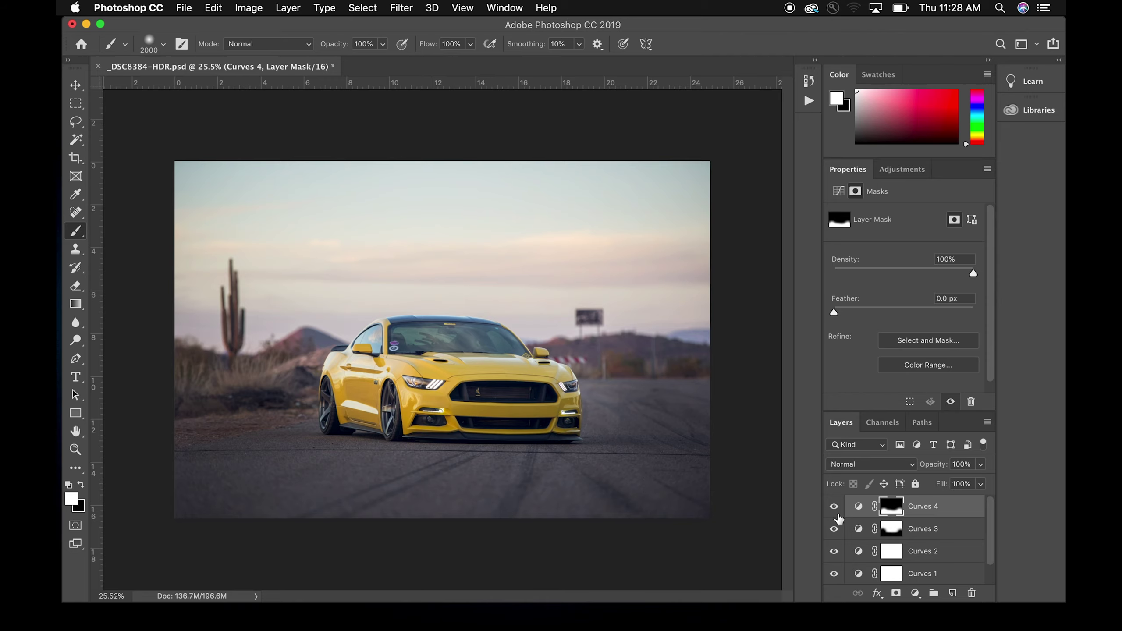
Add a fifth Curves adjustment layer and darken its RGB midtones to input 136, output 116
left_click(893, 170)
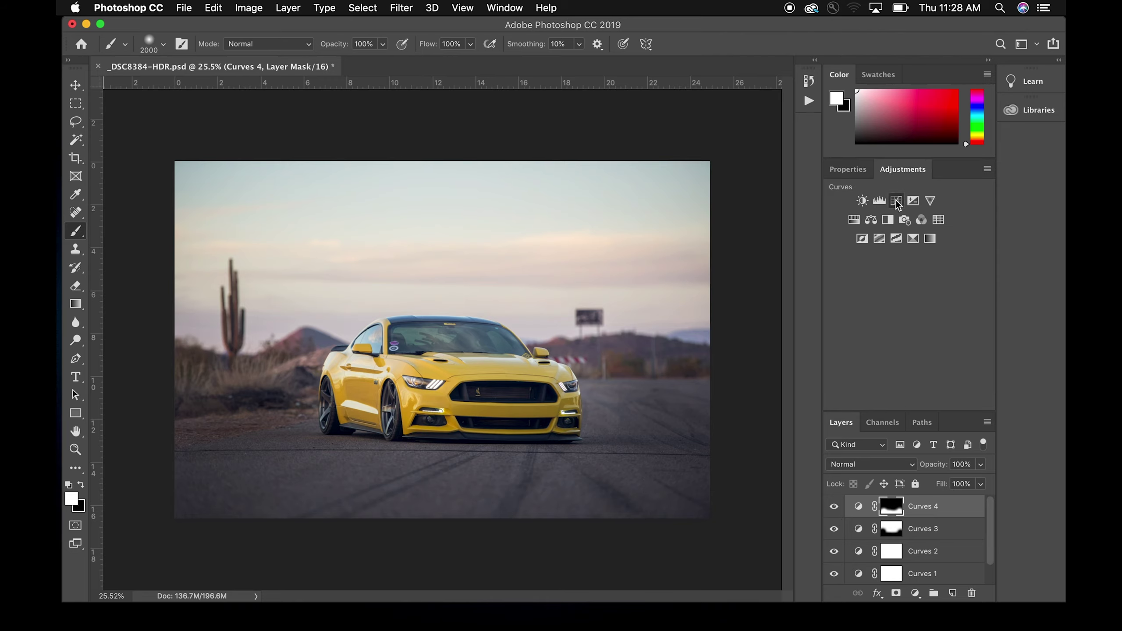
left_click(896, 206)
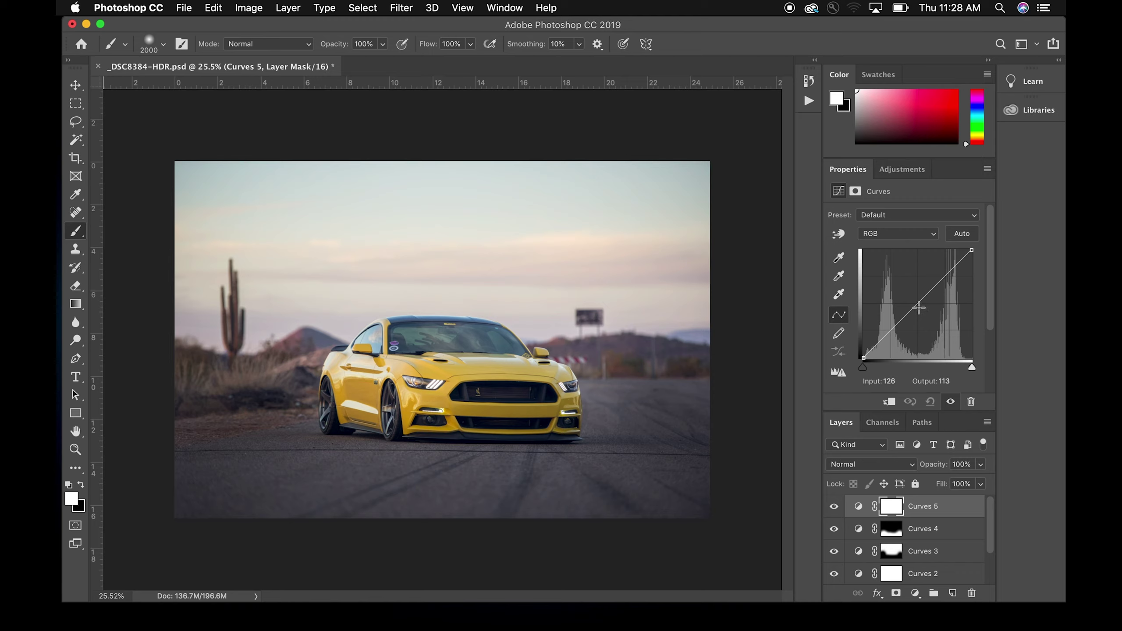
left_click_drag(917, 304, 921, 308)
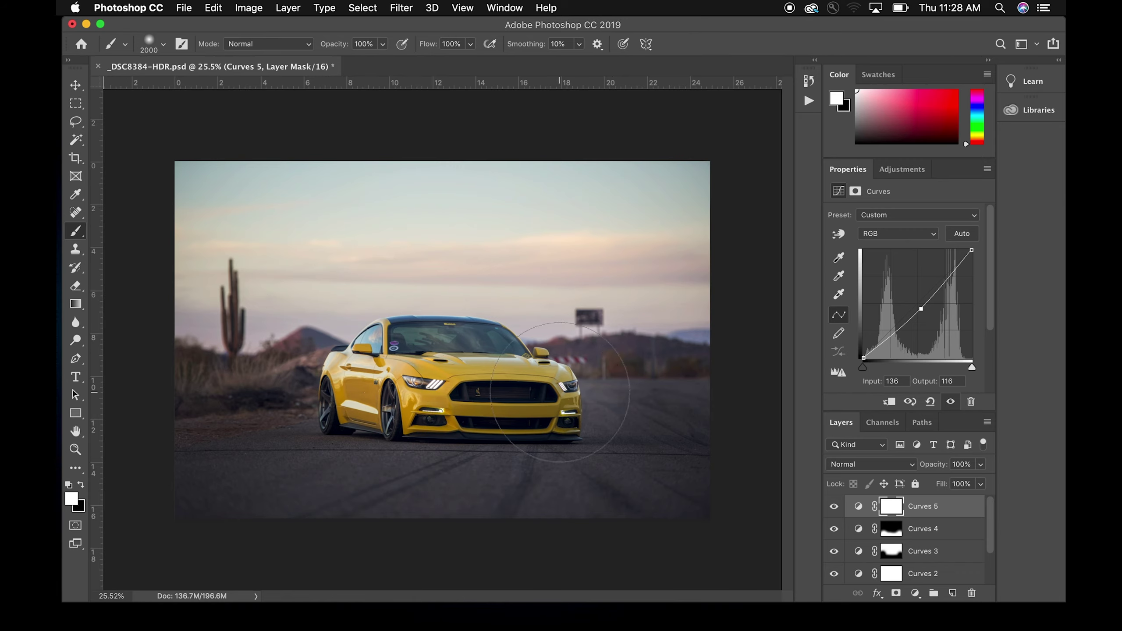
Paint black over the car and image center on the Curves 5 mask to form a vignette, and compare it off and on
key("x")
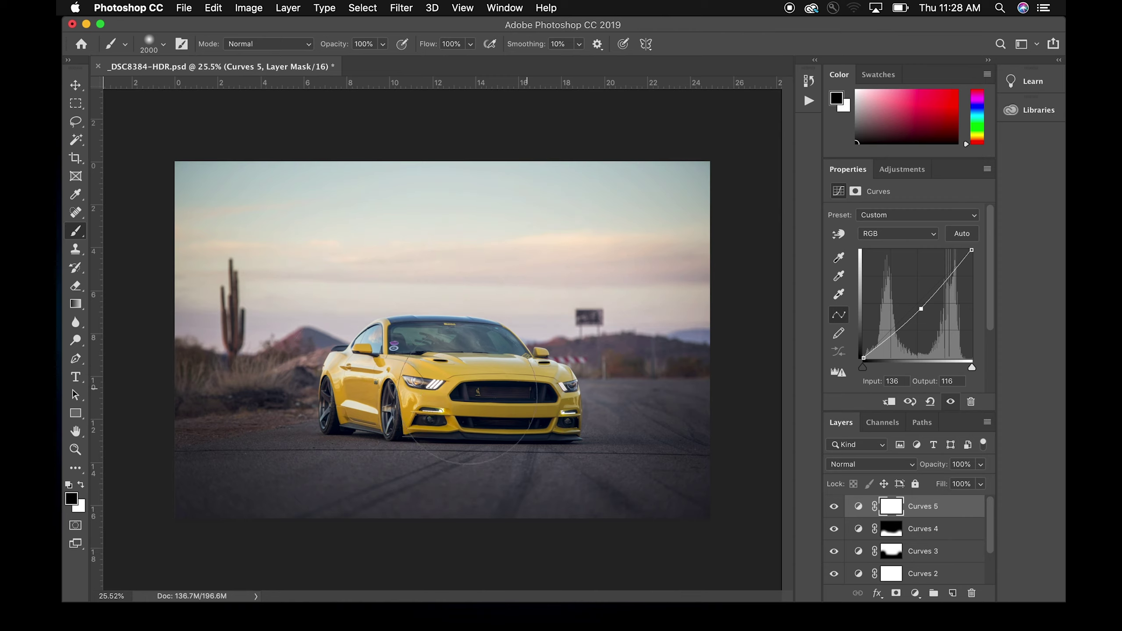
left_click_drag(314, 307, 663, 305)
left_click(834, 507)
left_click(834, 507)
left_click(834, 507)
left_click(834, 507)
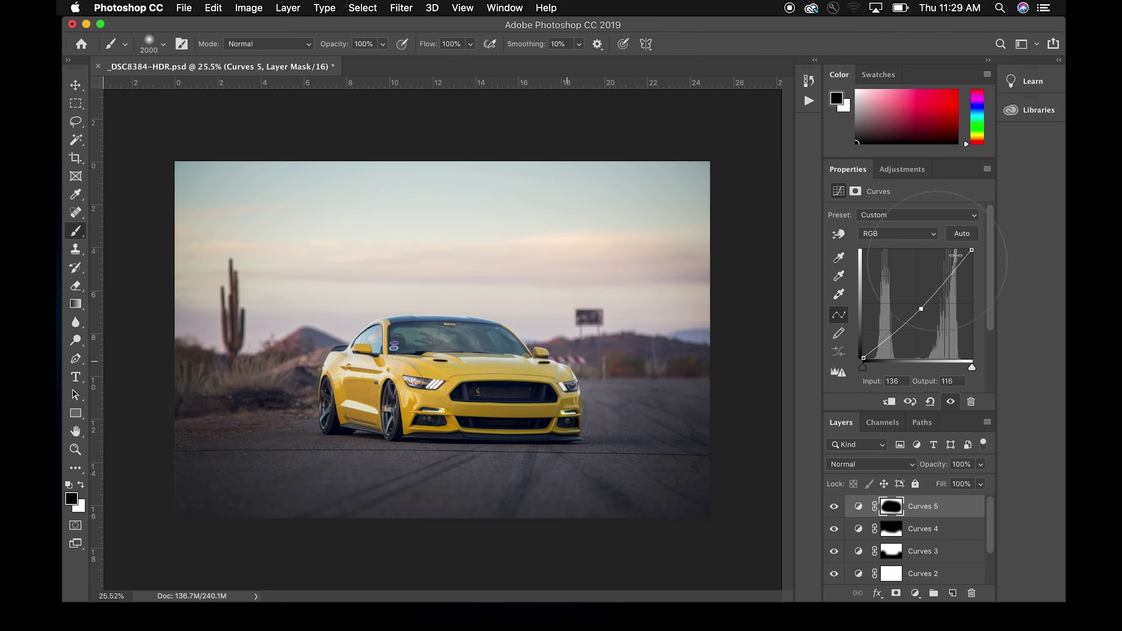
Add a sixth Curves layer with RGB points at input 174, output 202 and input 46, output 53, and invert its mask to black
left_click(899, 170)
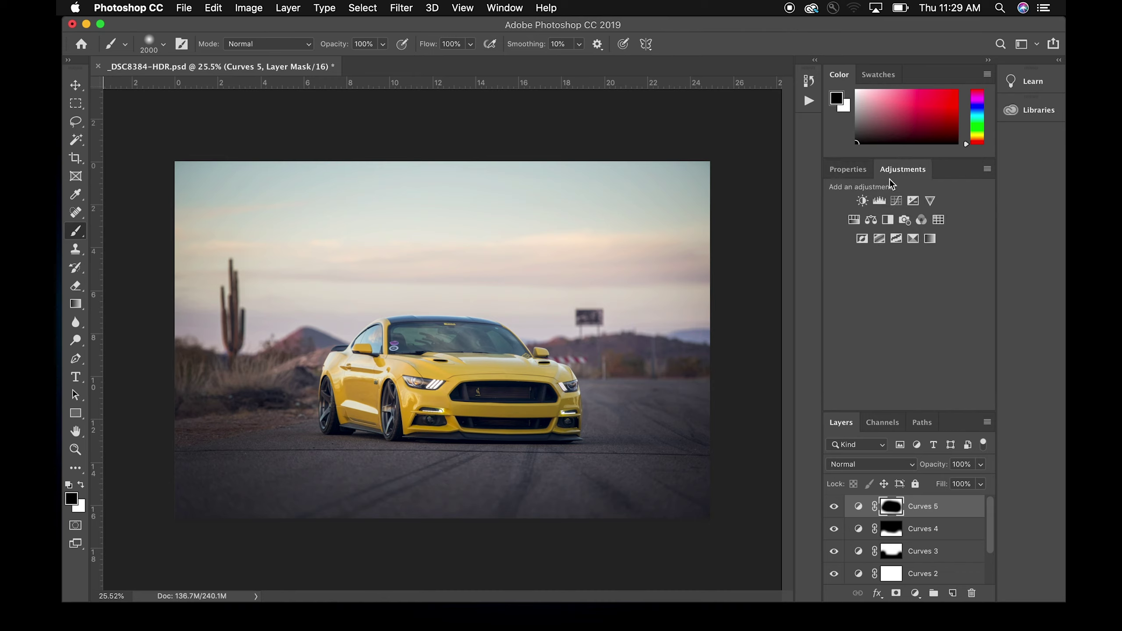
left_click(896, 202)
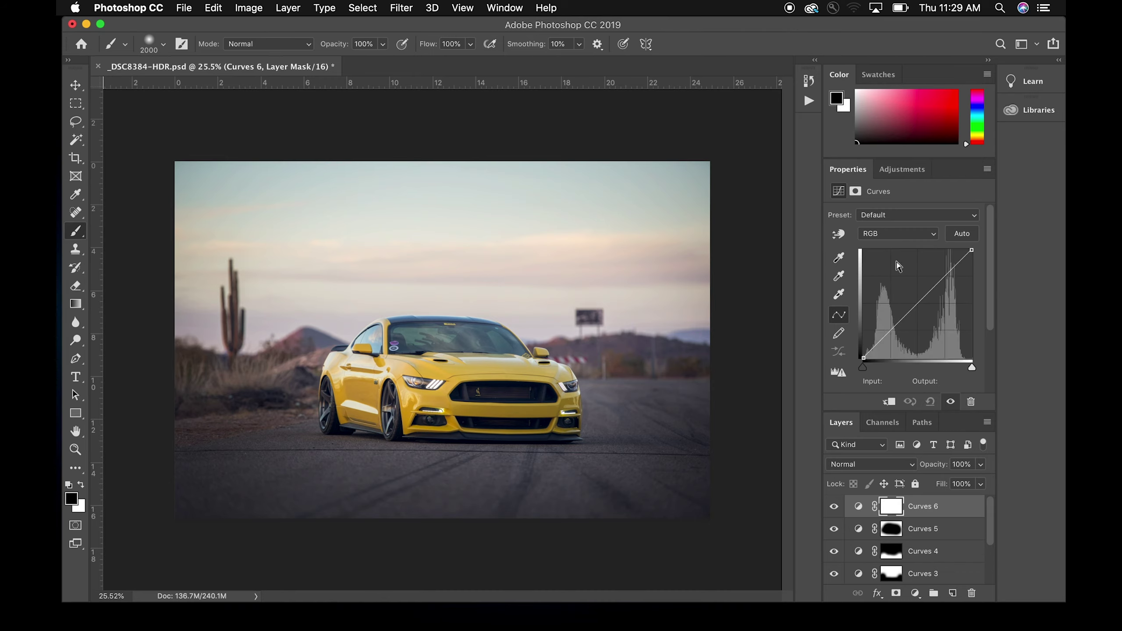
left_click_drag(938, 283, 937, 272)
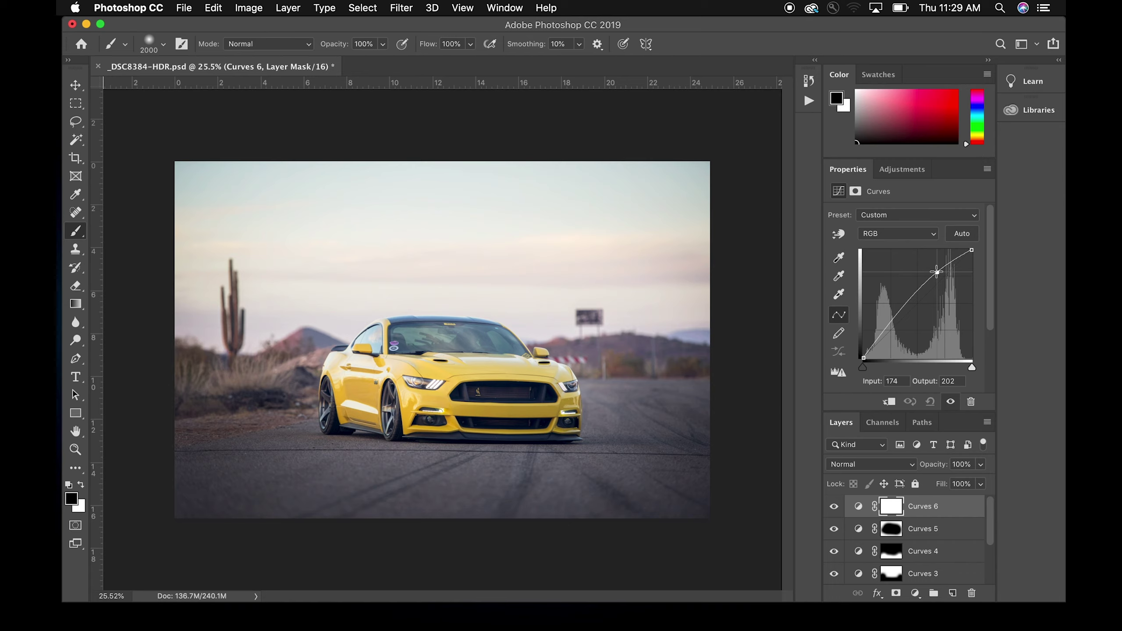
left_click(885, 333)
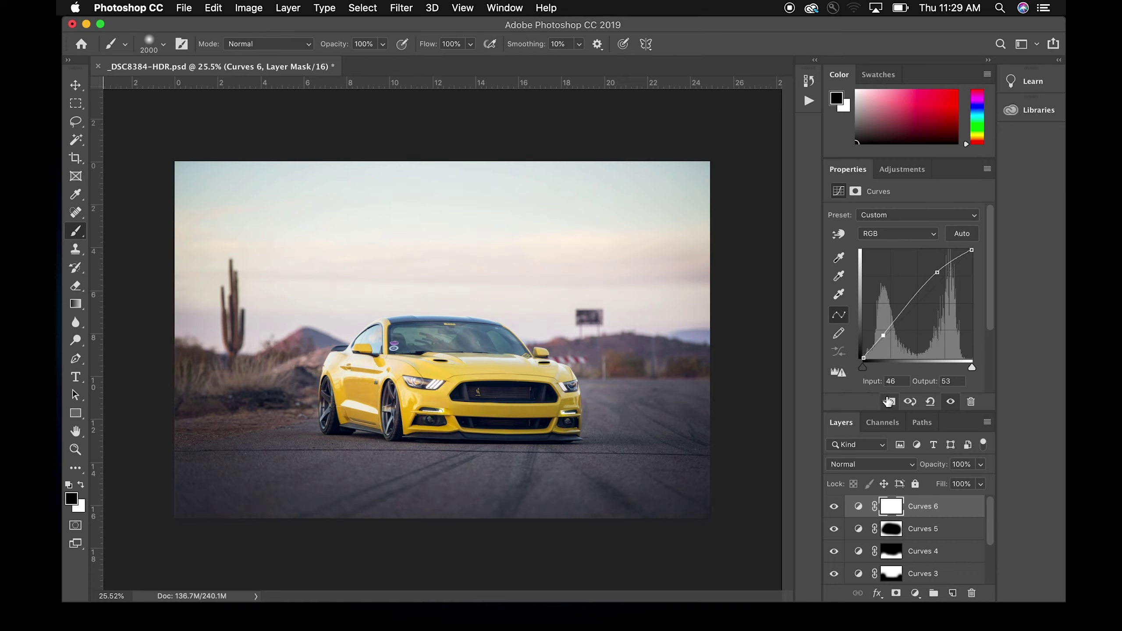
left_click(892, 511)
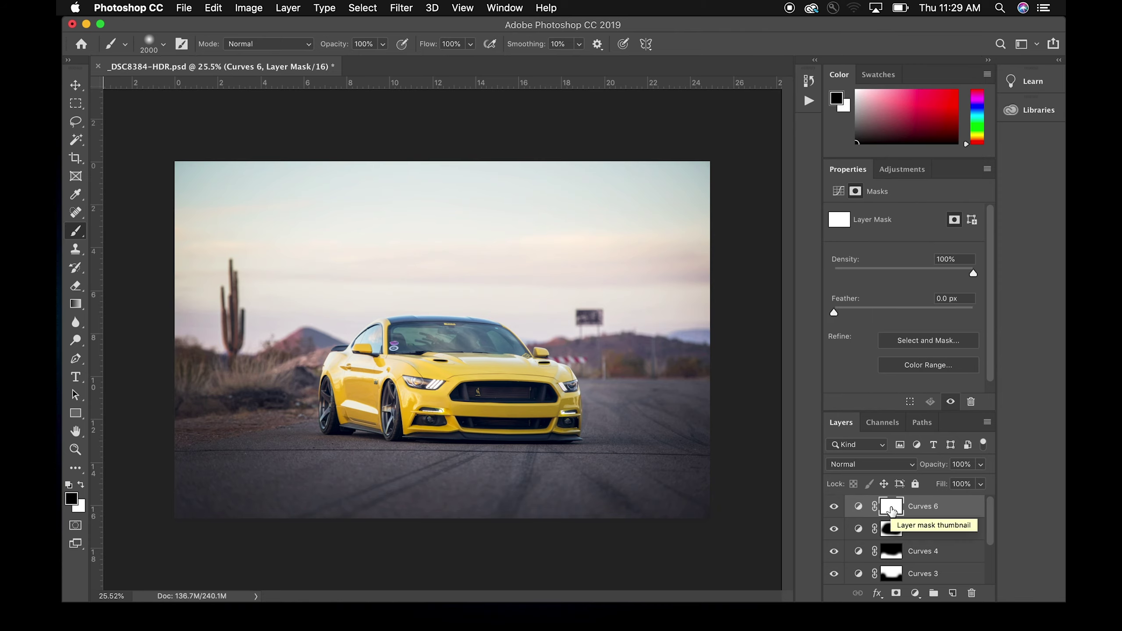
key("super+i")
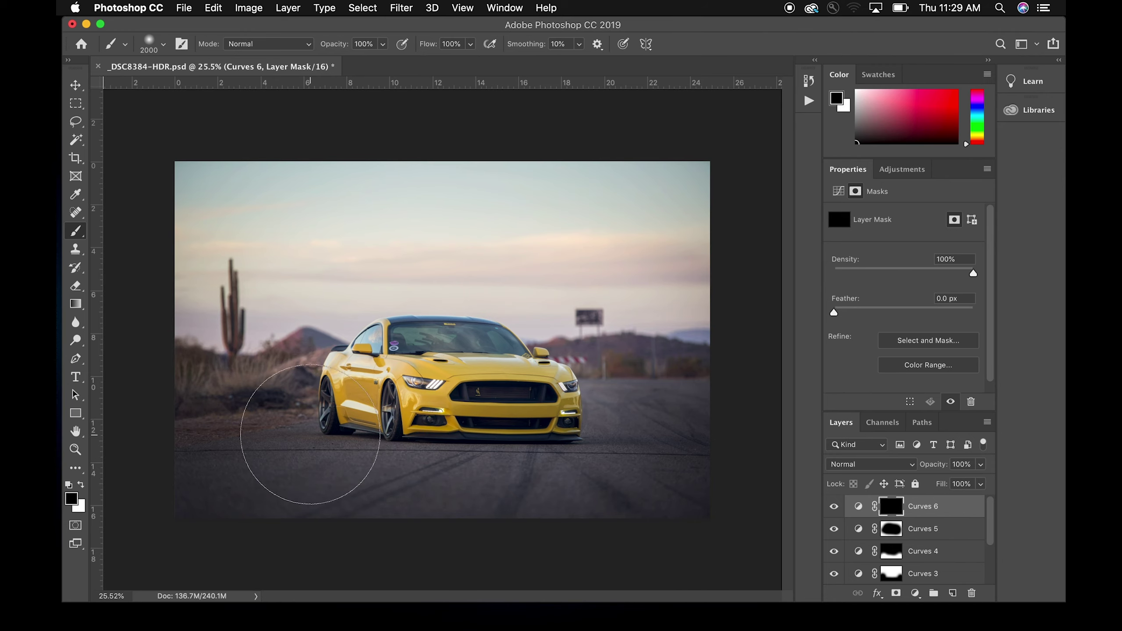
Paint white over the rims of the car's front and rear wheels on the Curves 6 mask with a 100 px brush
scroll(376, 380, "up", 5)
scroll(398, 418, "down", 5)
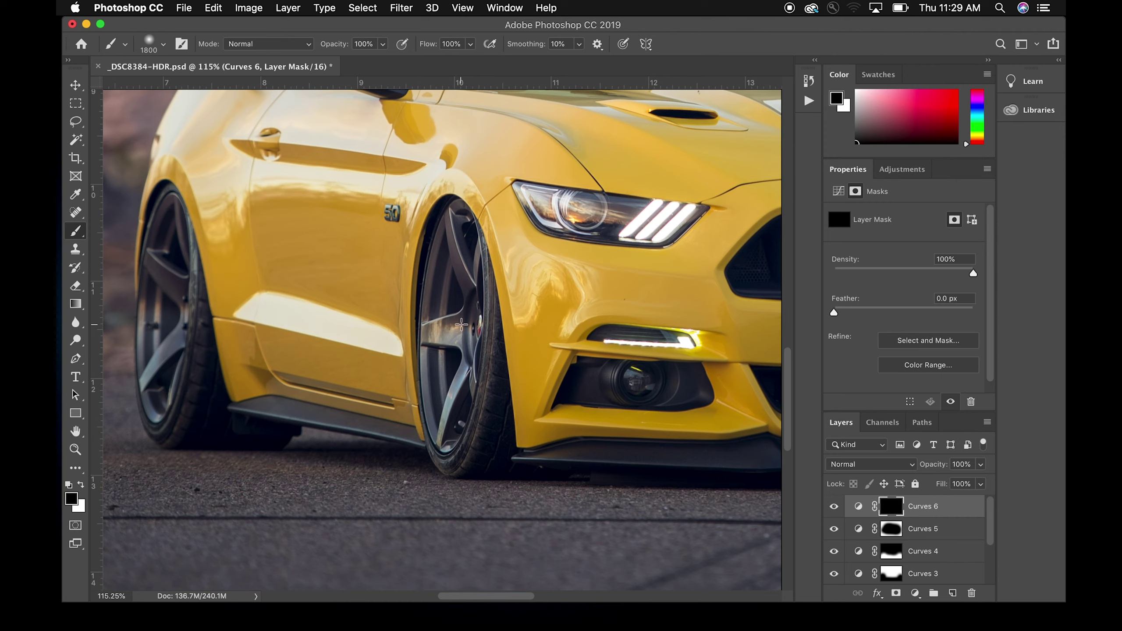
key("bracketleft")
key("bracketleft")
key("bracketleft")
key("bracketleft")
key("bracketleft")
key("bracketleft")
key("bracketleft")
key("bracketleft")
key("bracketleft")
key("bracketleft")
key("bracketleft")
key("bracketleft")
key("bracketleft")
key("bracketleft")
key("bracketleft")
key("bracketleft")
key("bracketleft")
key("bracketleft")
left_click_drag(455, 239, 444, 415)
key("x")
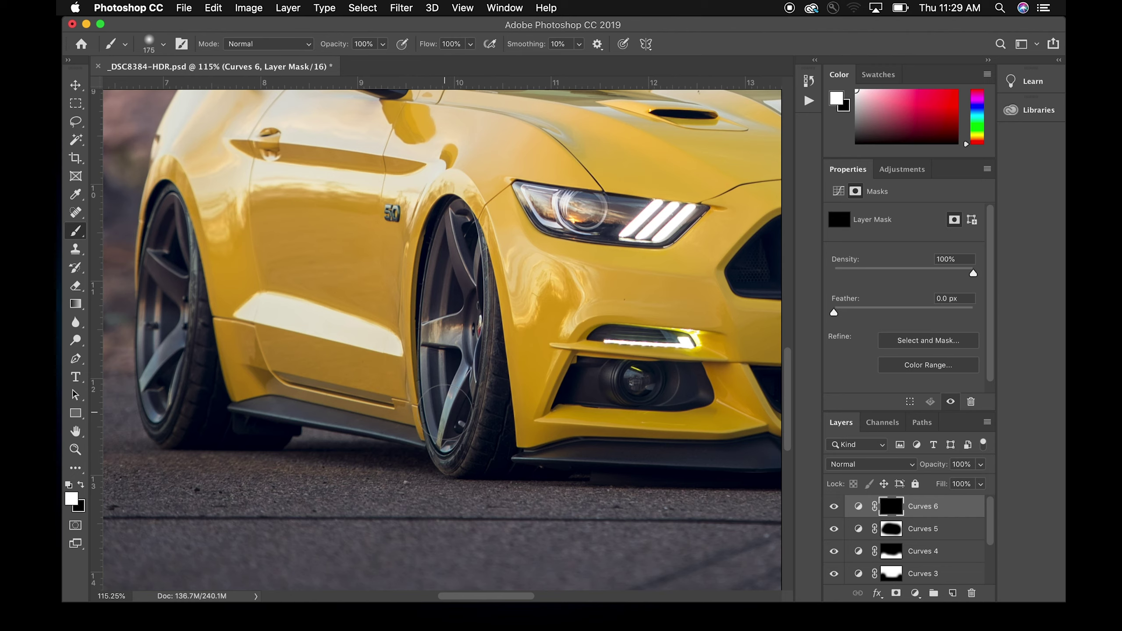
key("bracketleft")
key("bracketleft")
key("bracketleft")
mouse_move(443, 424)
left_mouse_down()
mouse_move(449, 230)
mouse_move(461, 241)
mouse_move(457, 392)
mouse_move(449, 304)
left_mouse_up()
left_click_drag(443, 426, 453, 391)
left_click_drag(469, 252, 455, 245)
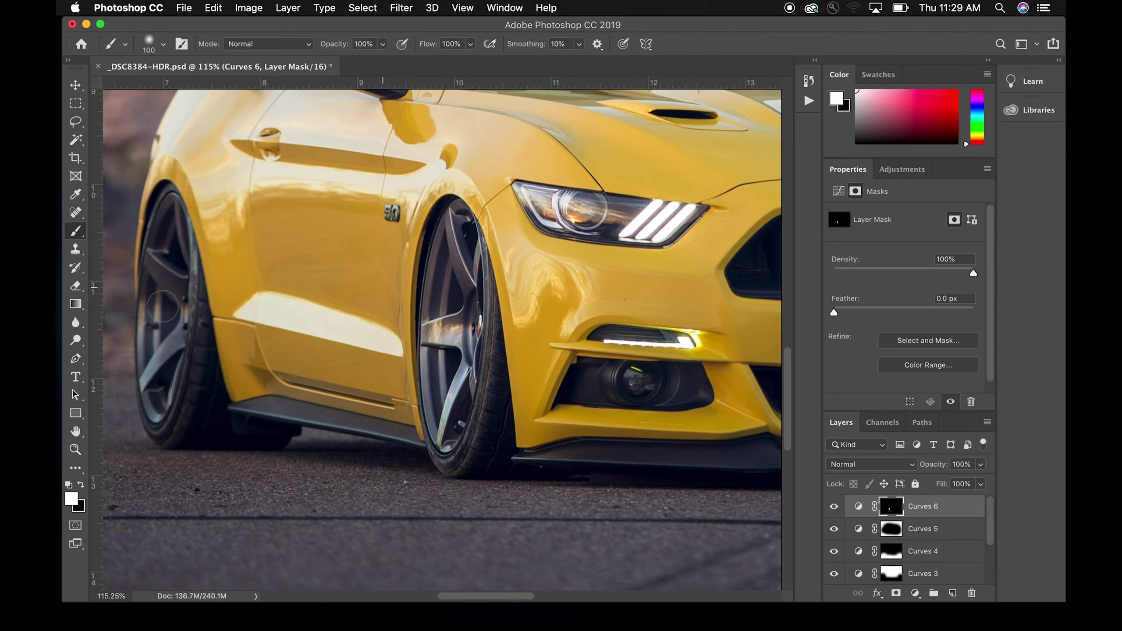
mouse_move(162, 306)
left_mouse_down()
mouse_move(164, 235)
mouse_move(160, 386)
mouse_move(176, 265)
mouse_move(170, 216)
mouse_move(158, 306)
left_mouse_up()
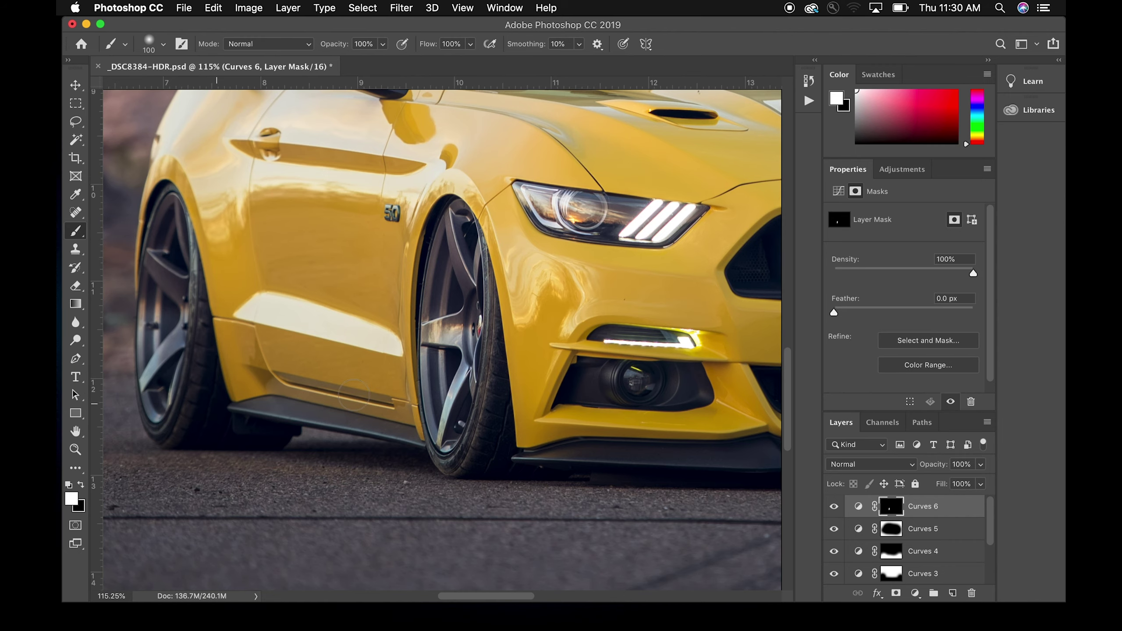
Compare the whole car with the wheel-brightening Curves 6 layer hidden and shown
scroll(533, 323, "down", 6)
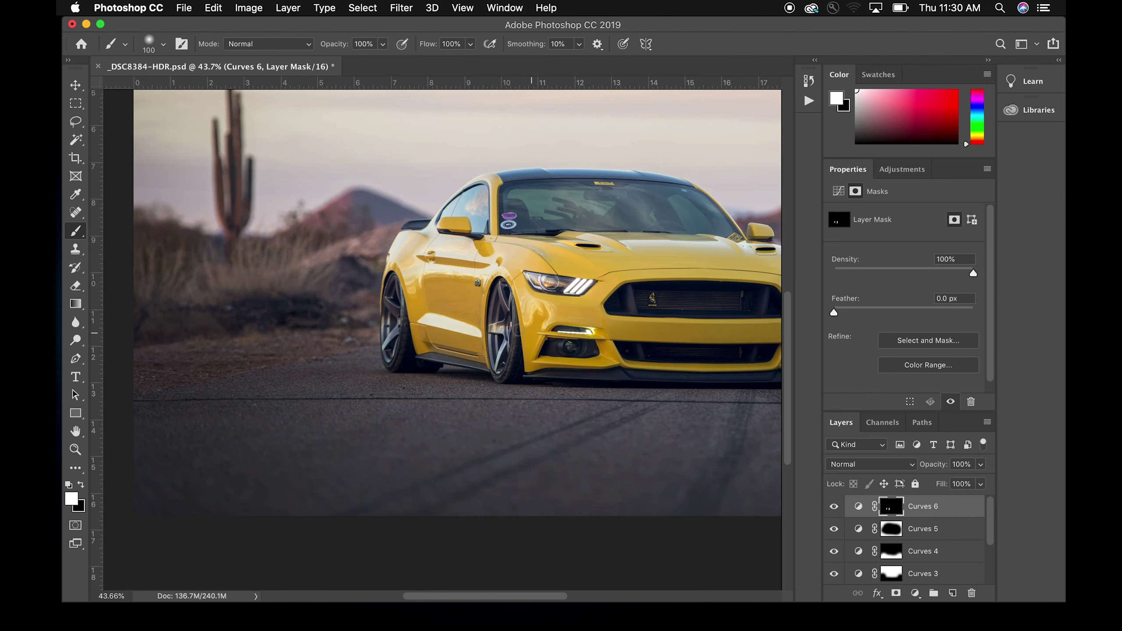
left_click(833, 508)
left_click(834, 508)
left_click(833, 507)
left_click(833, 507)
left_click(833, 508)
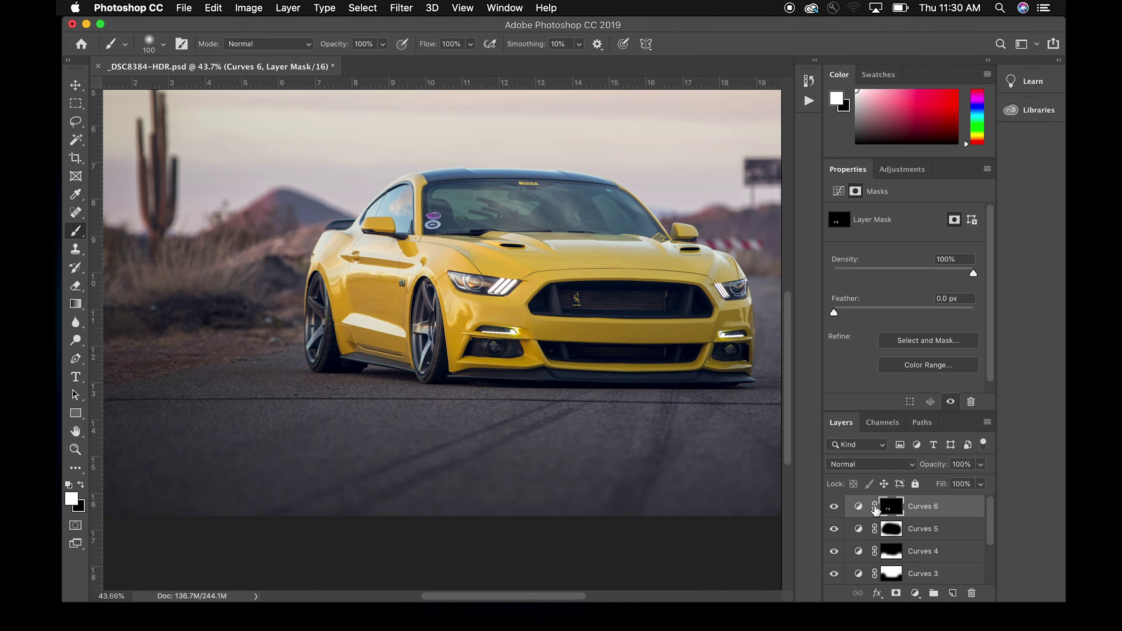
Set the Curves 6 highlight point to input 162, output 228, and compare the wheels with the adjustment off and on
left_click(858, 509)
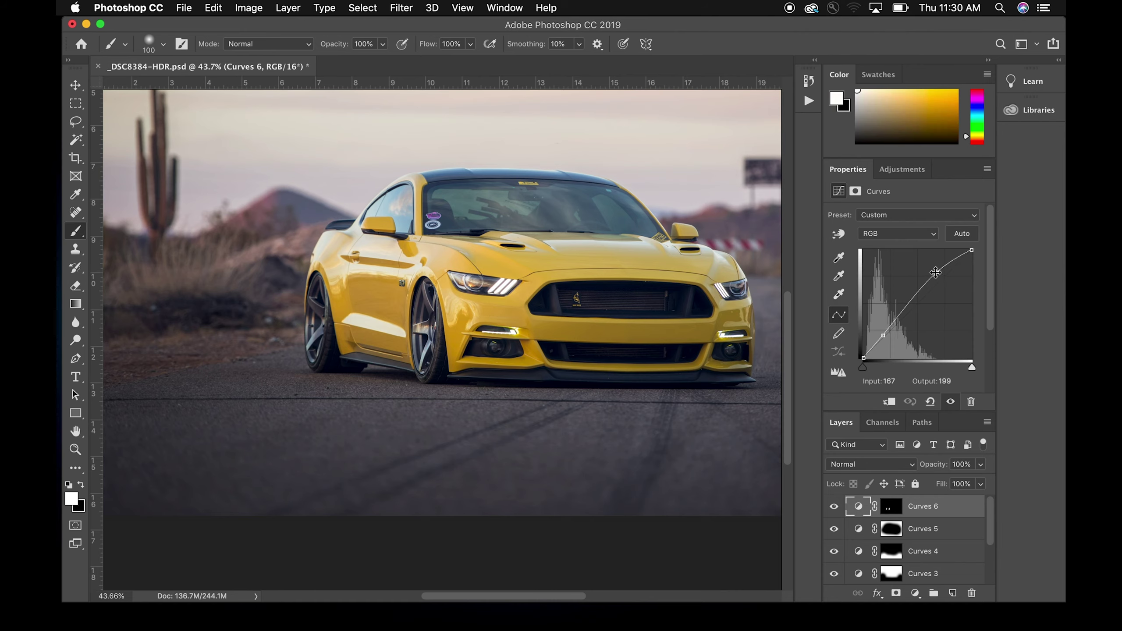
left_click_drag(937, 273, 933, 261)
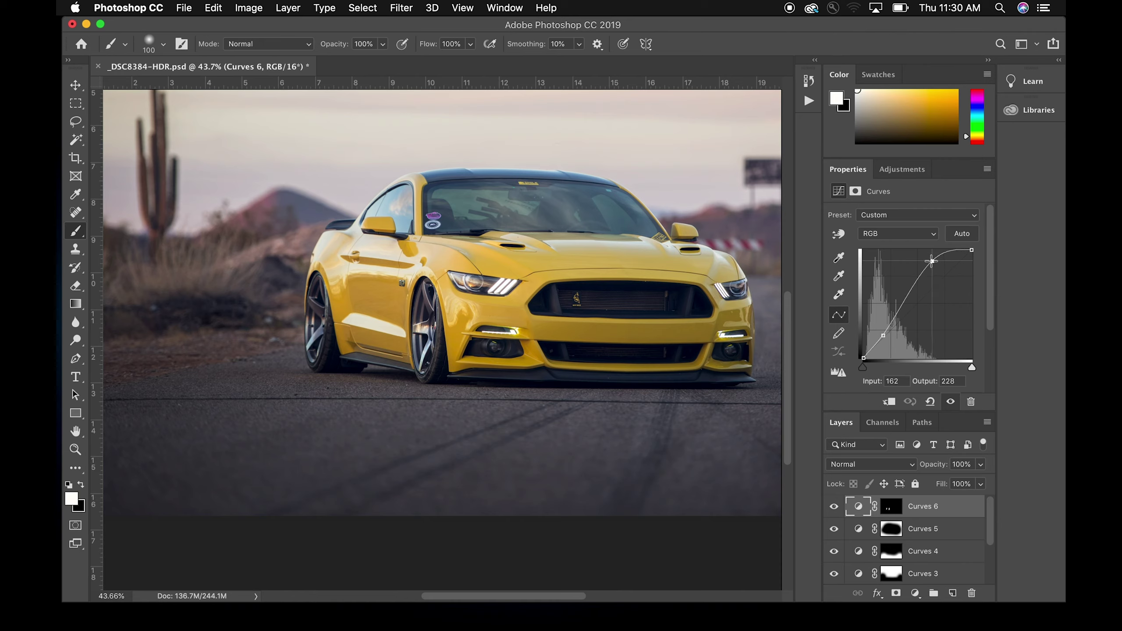
left_click(911, 402)
left_click(910, 402)
left_click(911, 402)
left_click(911, 402)
left_click(834, 507)
left_click(834, 507)
Reduce the Curves 6 layer's opacity to 74%
scroll(497, 349, "down", 3)
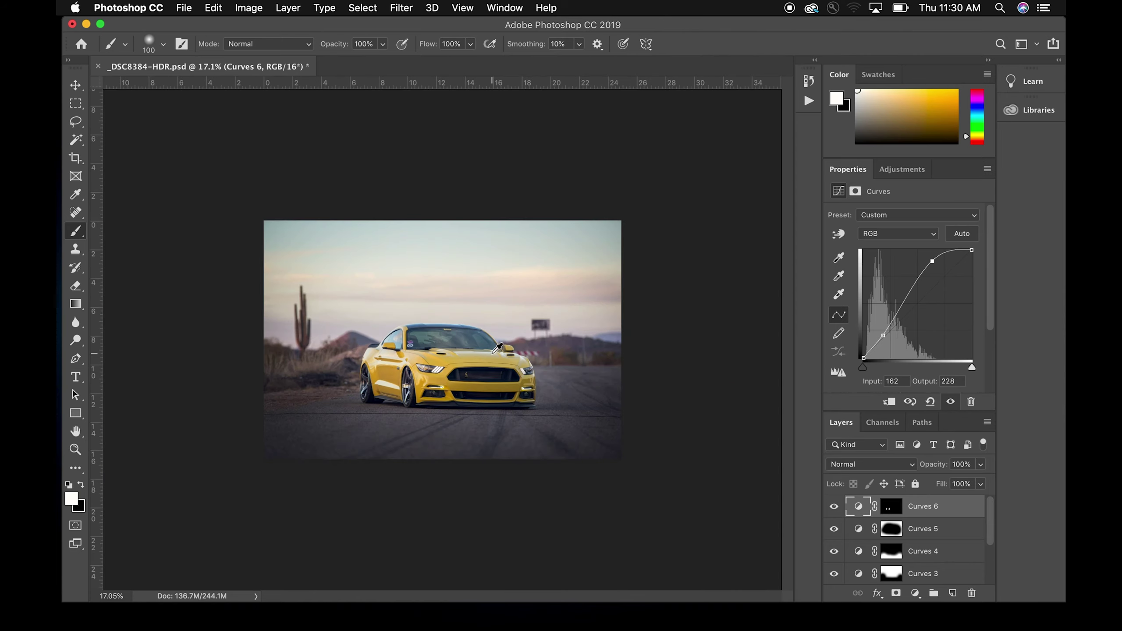
scroll(438, 397, "up", 3)
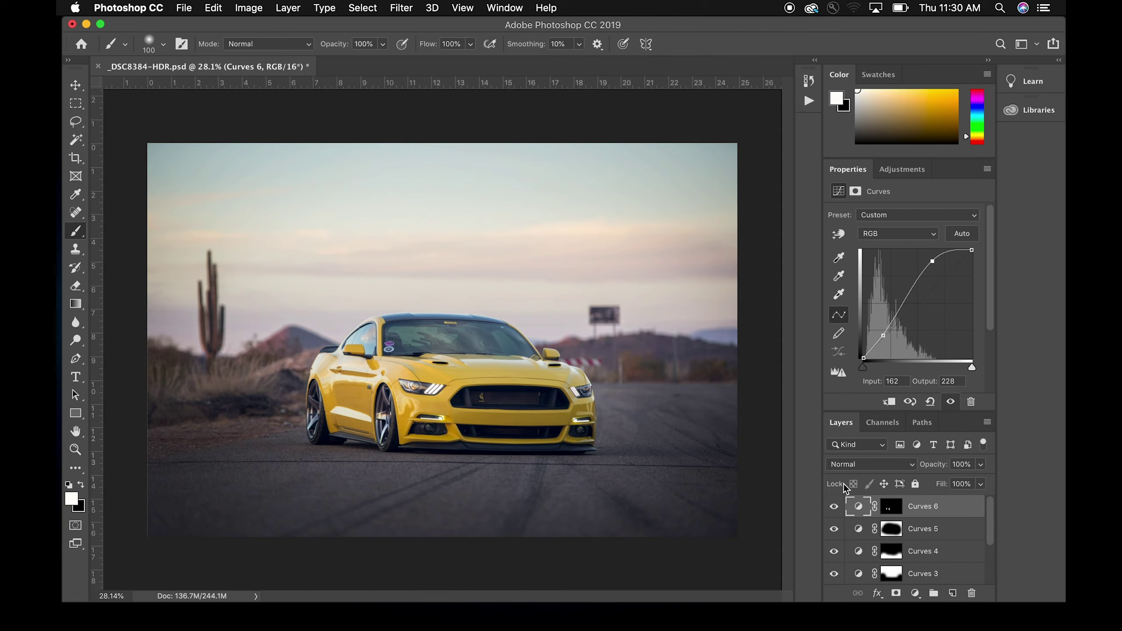
left_click_drag(945, 468, 921, 468)
key("Return")
left_click_drag(933, 469, 934, 470)
key("Return")
Add a seventh Curves layer, darken the sampled windshield tone to input 106, output 83, and fill its mask with black
left_click(908, 166)
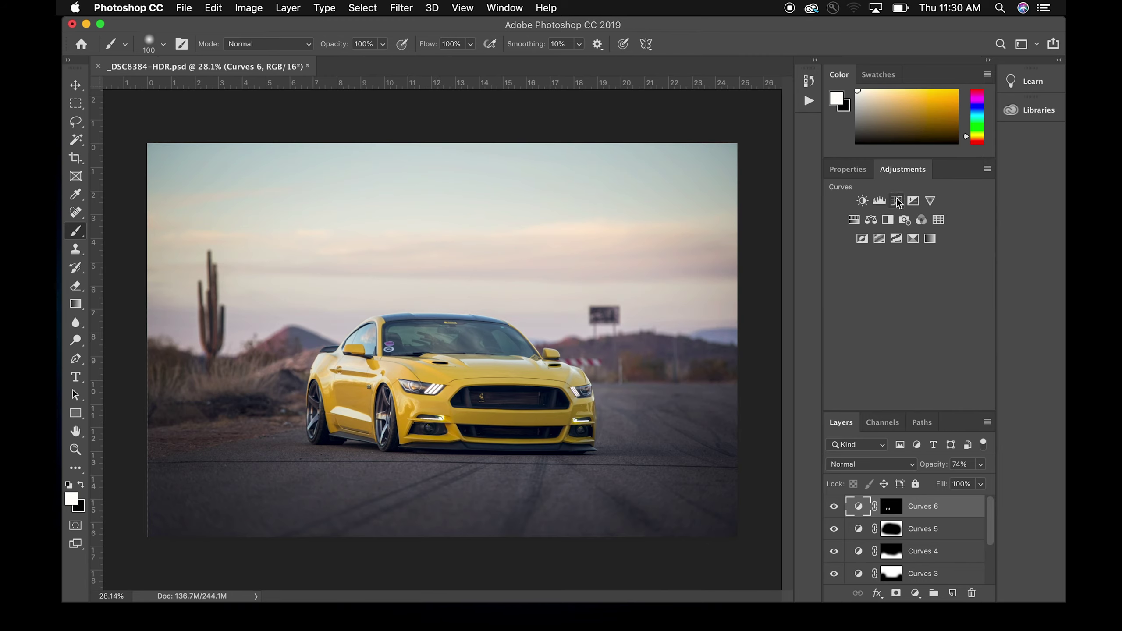
left_click(897, 200)
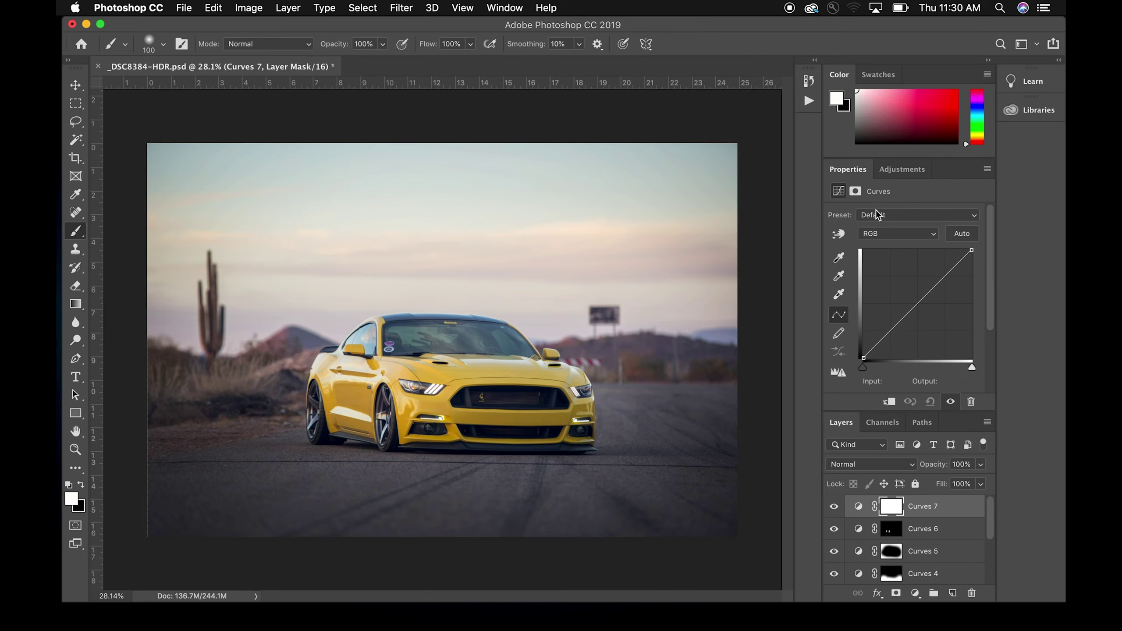
left_click(843, 238)
left_click_drag(482, 335, 480, 355)
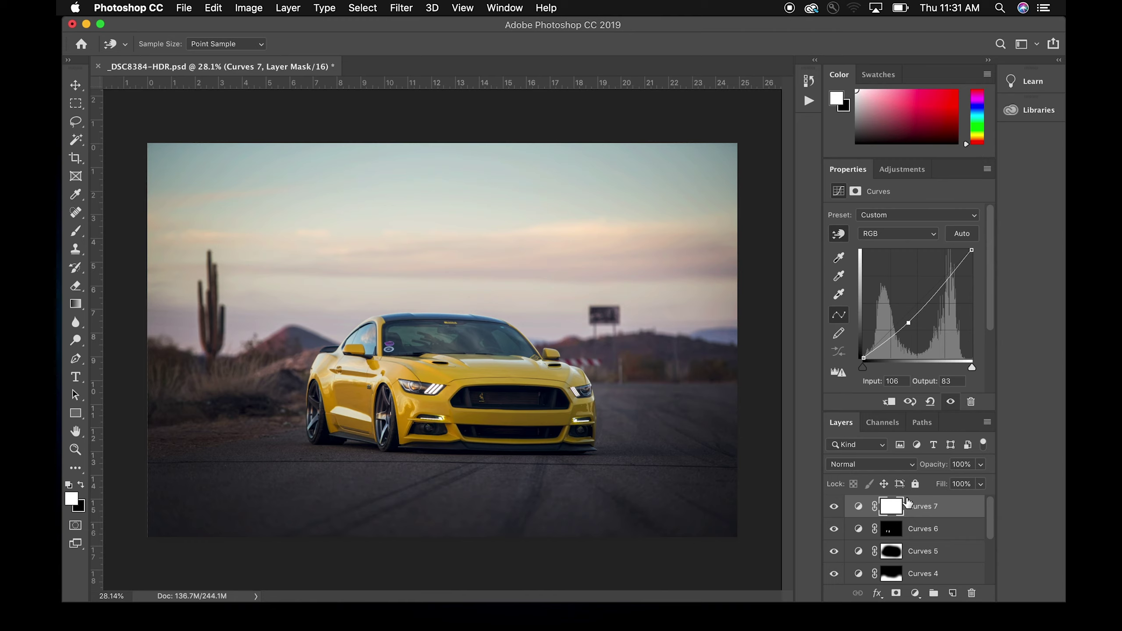
key("x")
key("alt+BackSpace")
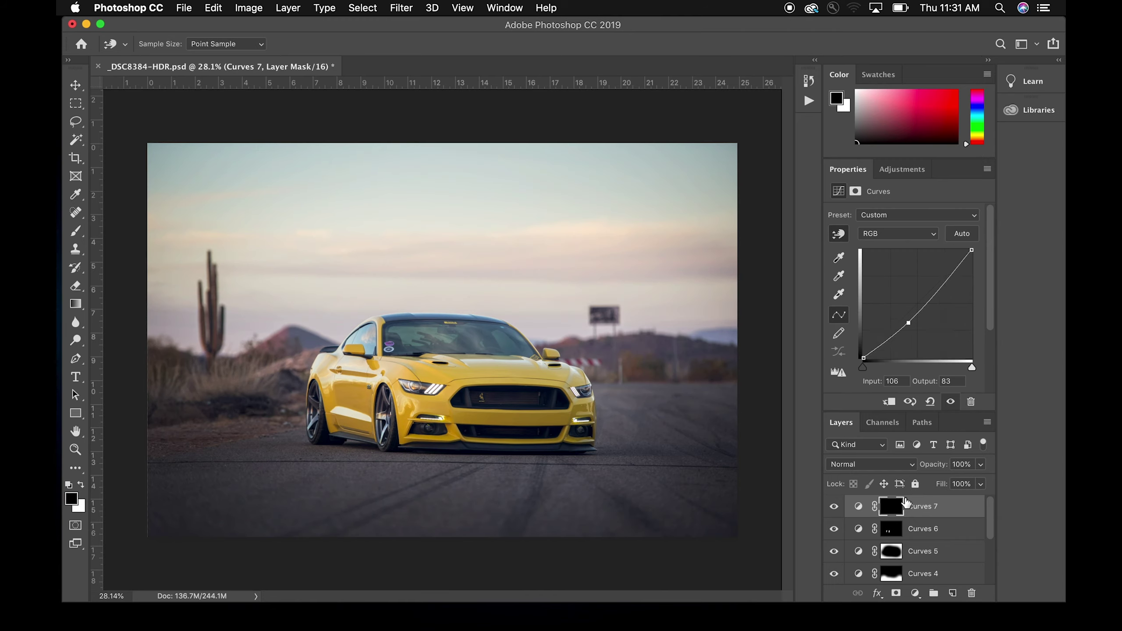
Paint white over the car's windshield on the Curves 7 mask with a brush enlarged to 300 px
key("b")
key("bracketright")
key("bracketright")
key("bracketright")
key("bracketright")
key("bracketright")
key("bracketright")
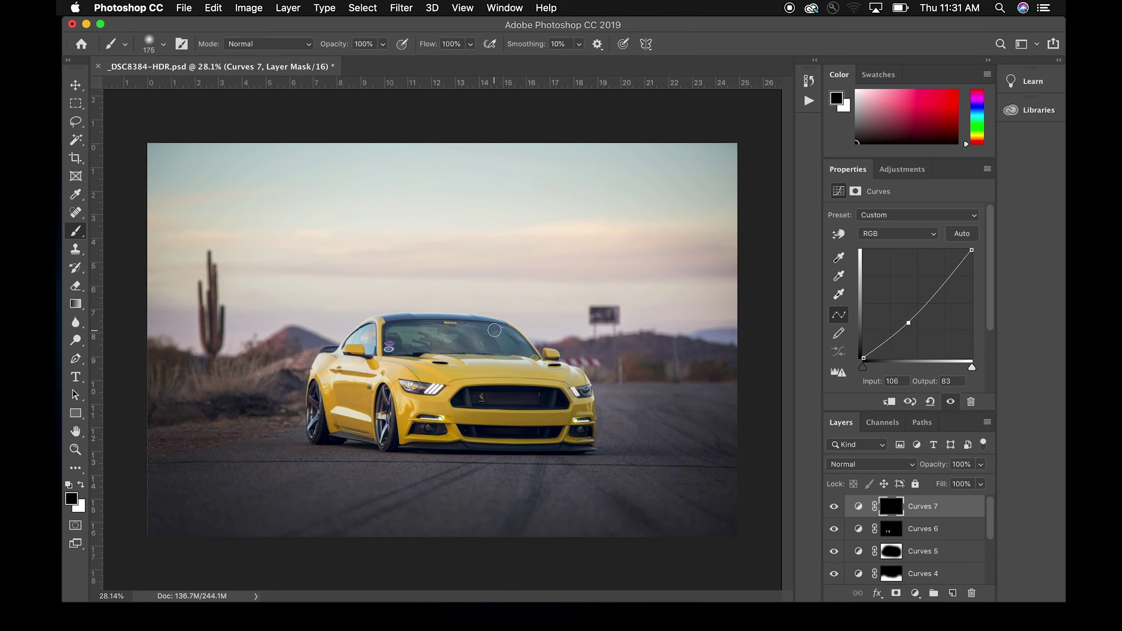
key("x")
mouse_move(497, 333)
left_mouse_down()
mouse_move(397, 337)
mouse_move(511, 341)
mouse_move(478, 329)
mouse_move(402, 336)
mouse_move(519, 344)
mouse_move(397, 330)
mouse_move(406, 331)
left_mouse_up()
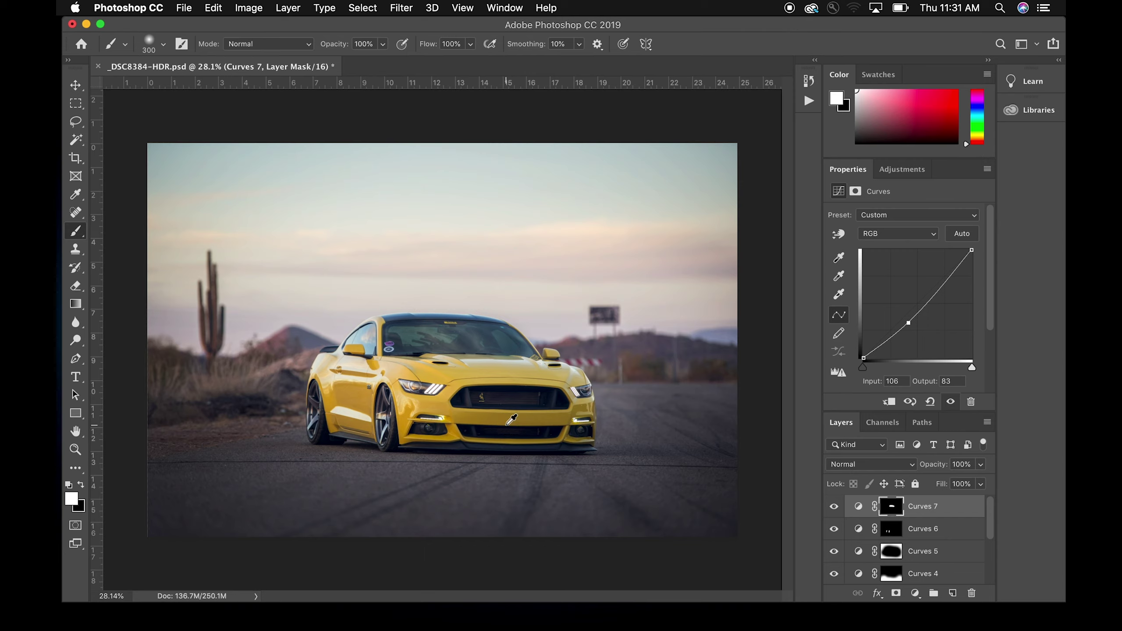
scroll(940, 512, "down", 3)
scroll(940, 512, "up", 3)
Add an eighth Curves layer with the black point at output 12, midtone and shadow anchor points, and a highlight point at input 189, output 200
left_click(894, 173)
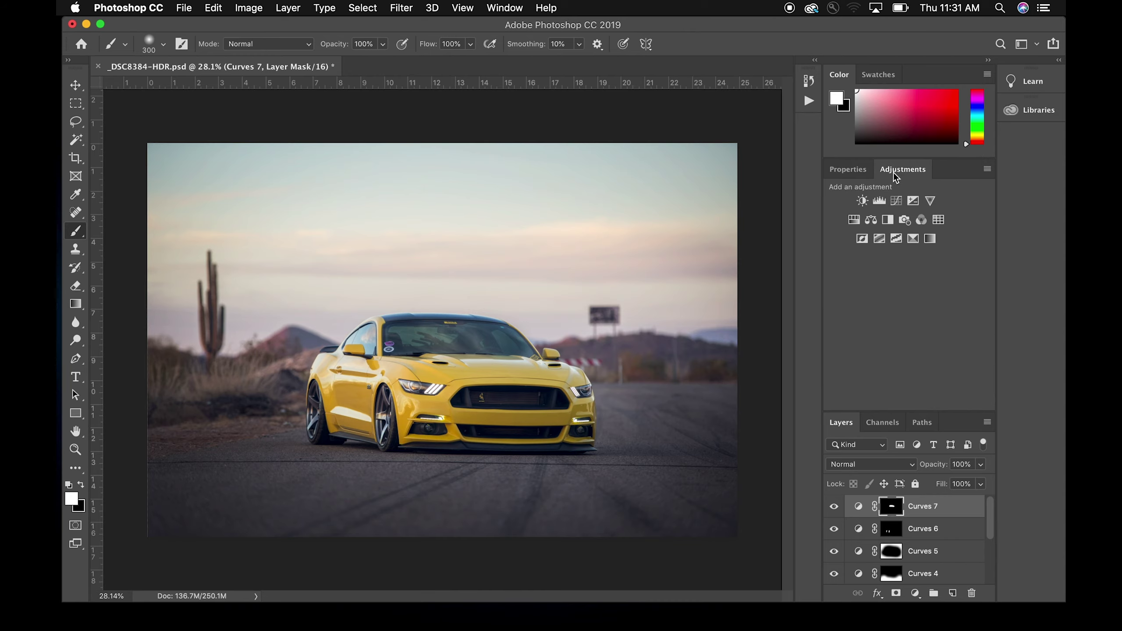
left_click(896, 201)
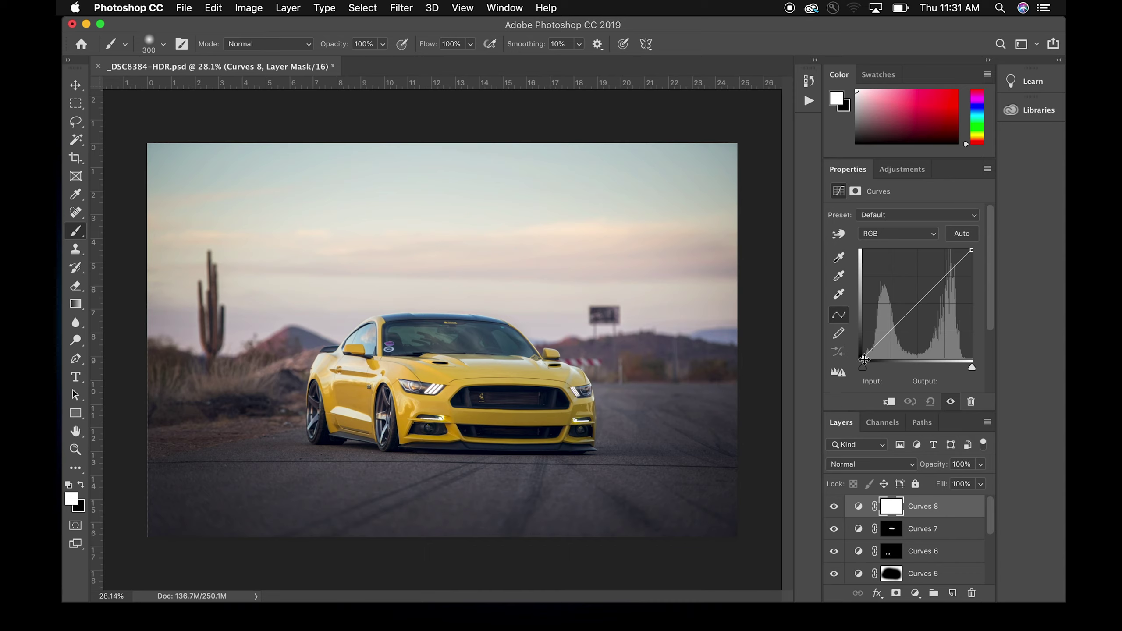
left_click_drag(864, 360, 863, 354)
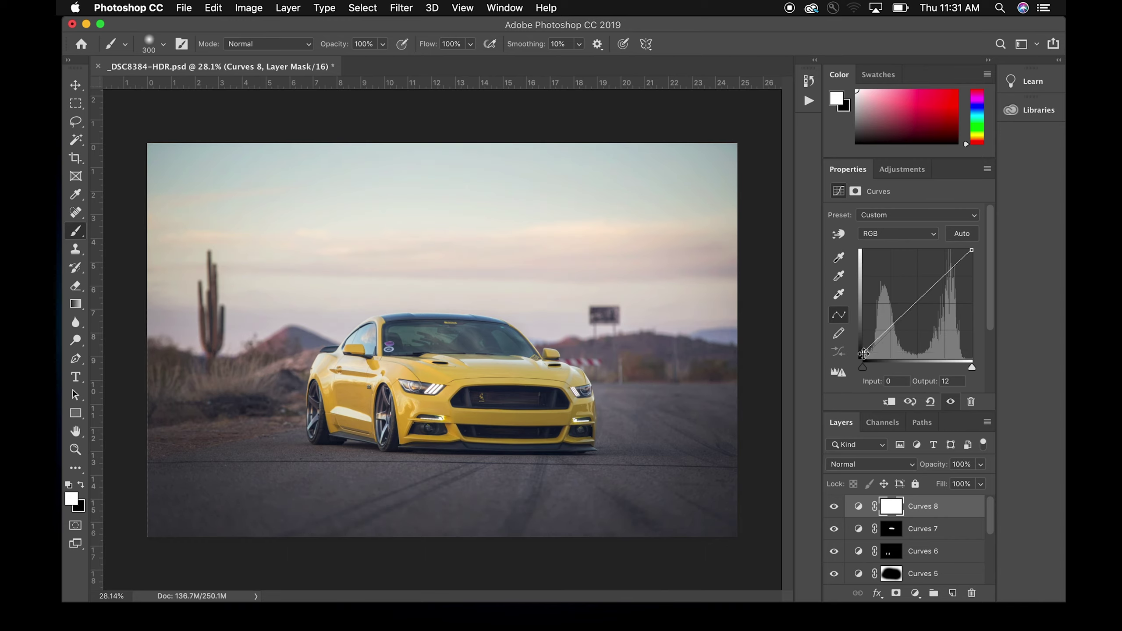
left_click(913, 304)
left_click(888, 330)
left_click(945, 277)
left_click_drag(945, 276, 943, 273)
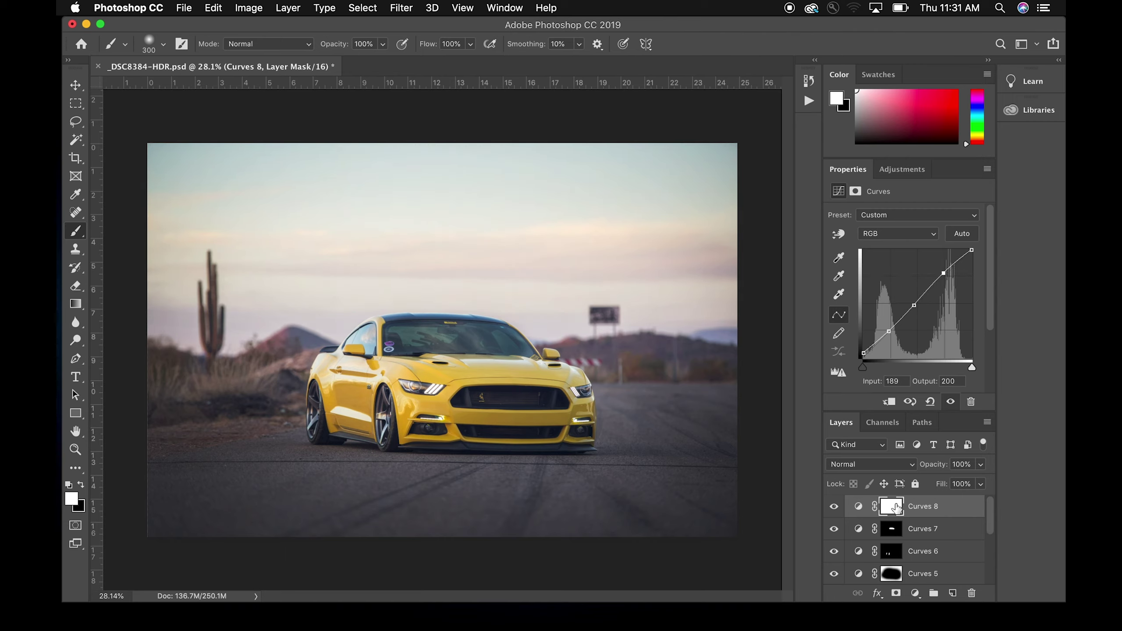
Preview Curves 8 against its previous state and move its black point to input 2, output 17
left_click(909, 402)
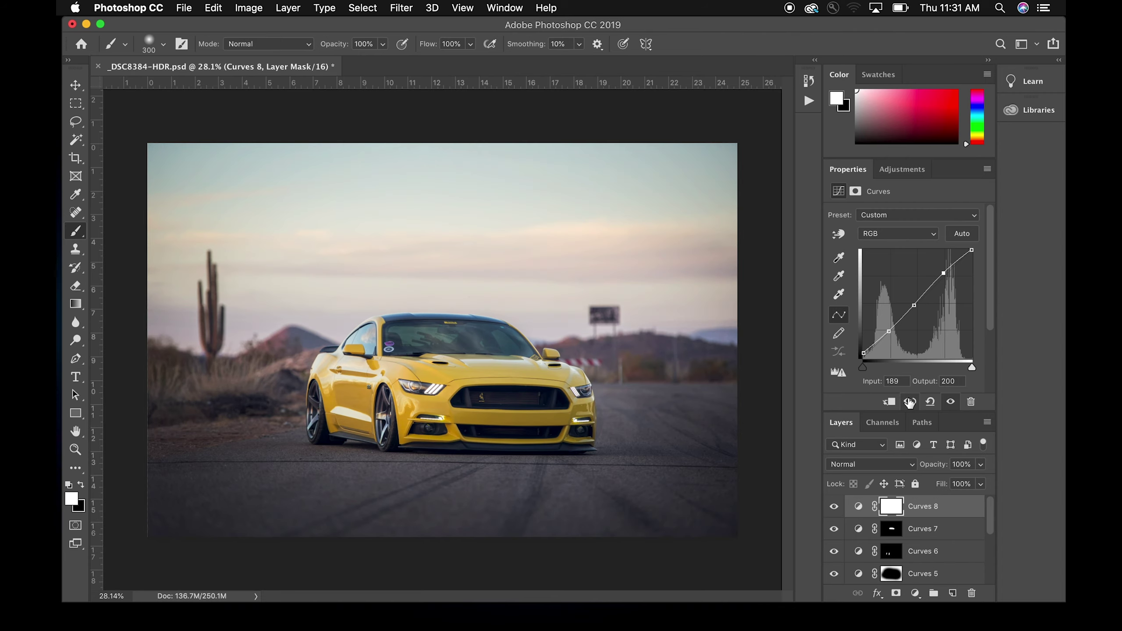
left_click(864, 352)
left_click_drag(865, 353, 865, 352)
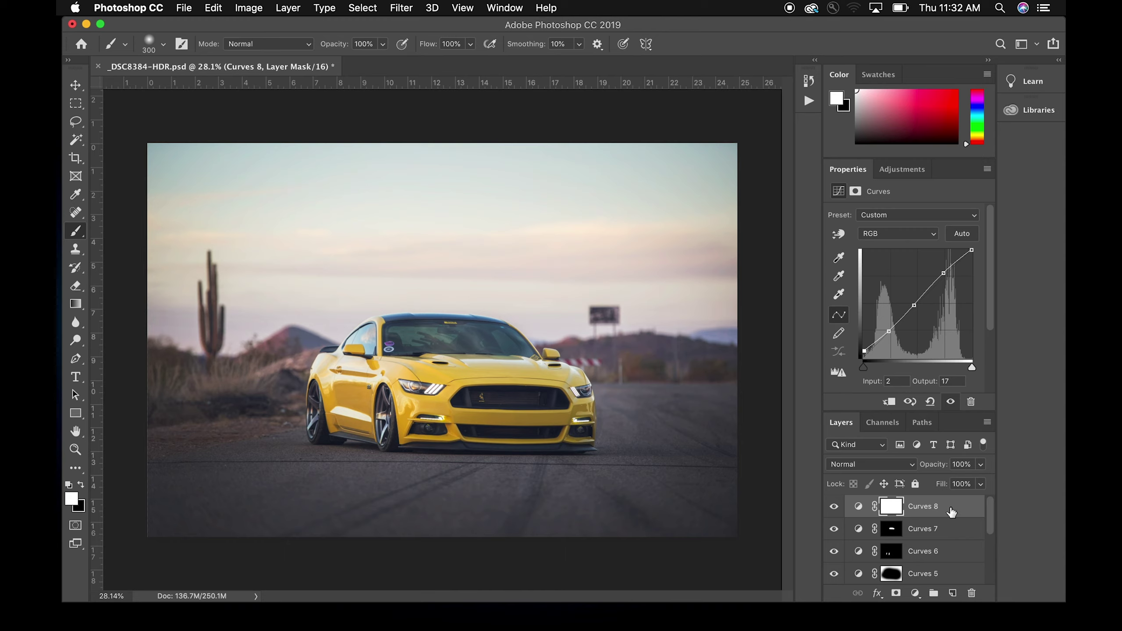
Stamp all visible layers into a new merged layer above Curves 8
key("super+alt+shift+e")
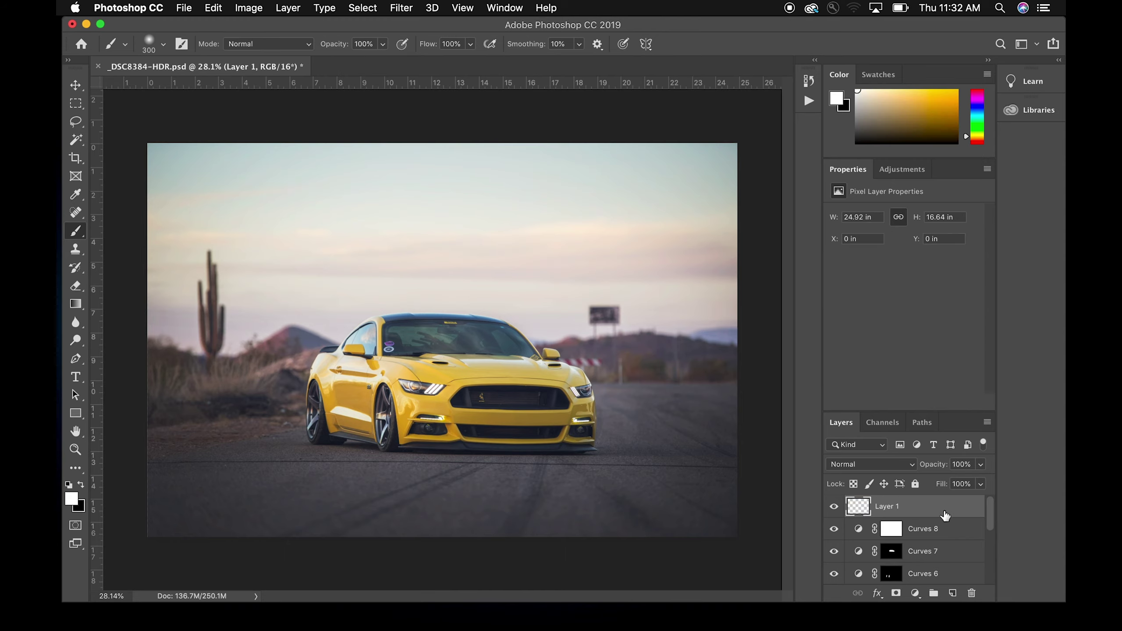
scroll(943, 515, "down", 1)
scroll(943, 515, "up", 1)
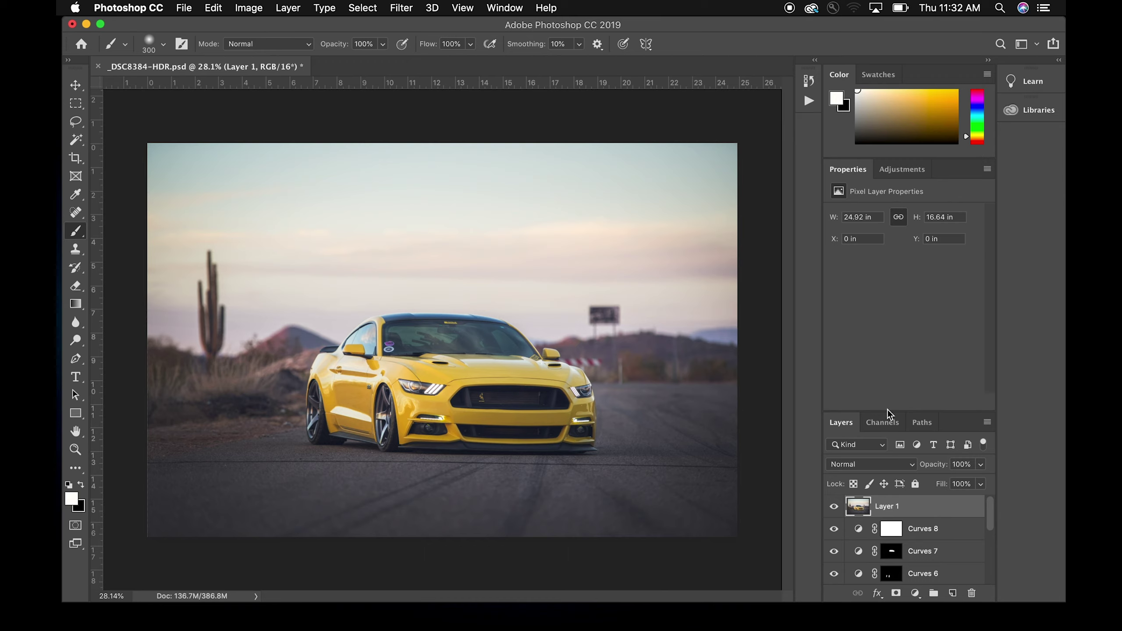
Hide all the Curves layers from Curves 8 down to Curves 1, keeping Layer 1 and Layer 0 visible
left_click_drag(887, 410, 885, 331)
left_click(834, 450)
left_click_drag(832, 458, 834, 565)
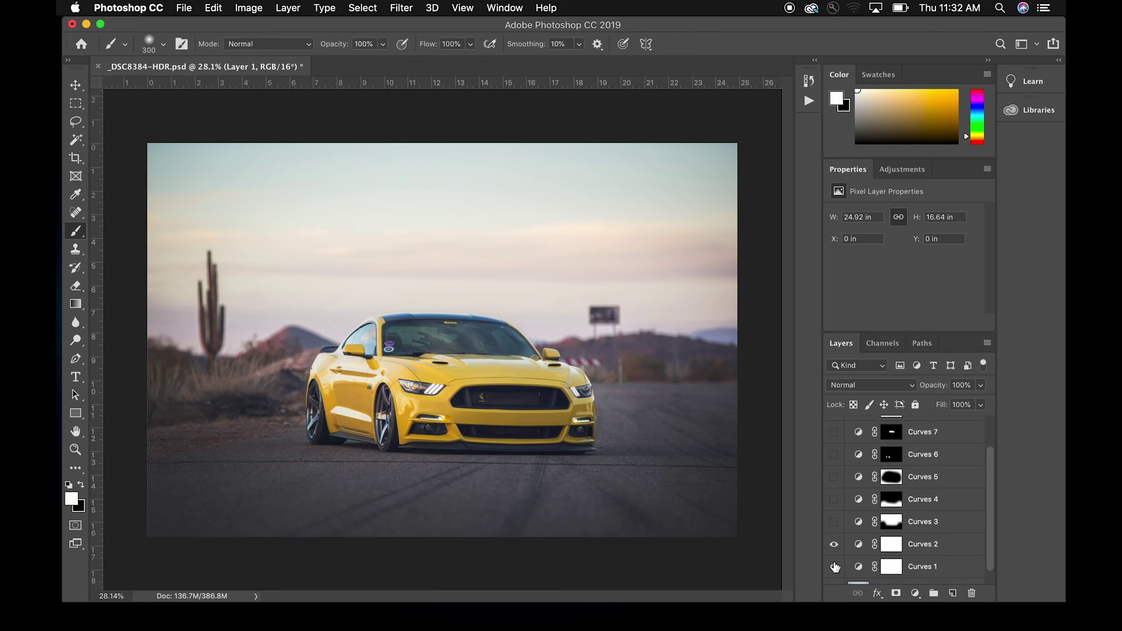
scroll(834, 568, "down", 3)
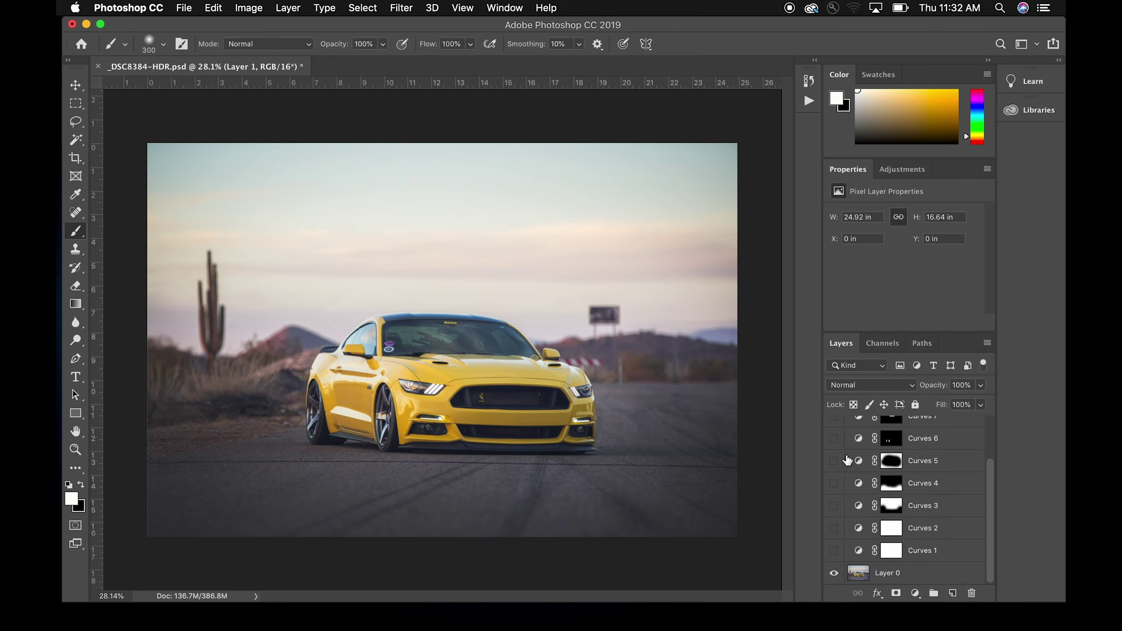
Compare the edited photo with the original by hiding and showing the merged Layer 1, and review the layer stack
scroll(846, 462, "up", 3)
left_click(834, 427)
left_click(834, 427)
left_click(834, 428)
left_click(834, 428)
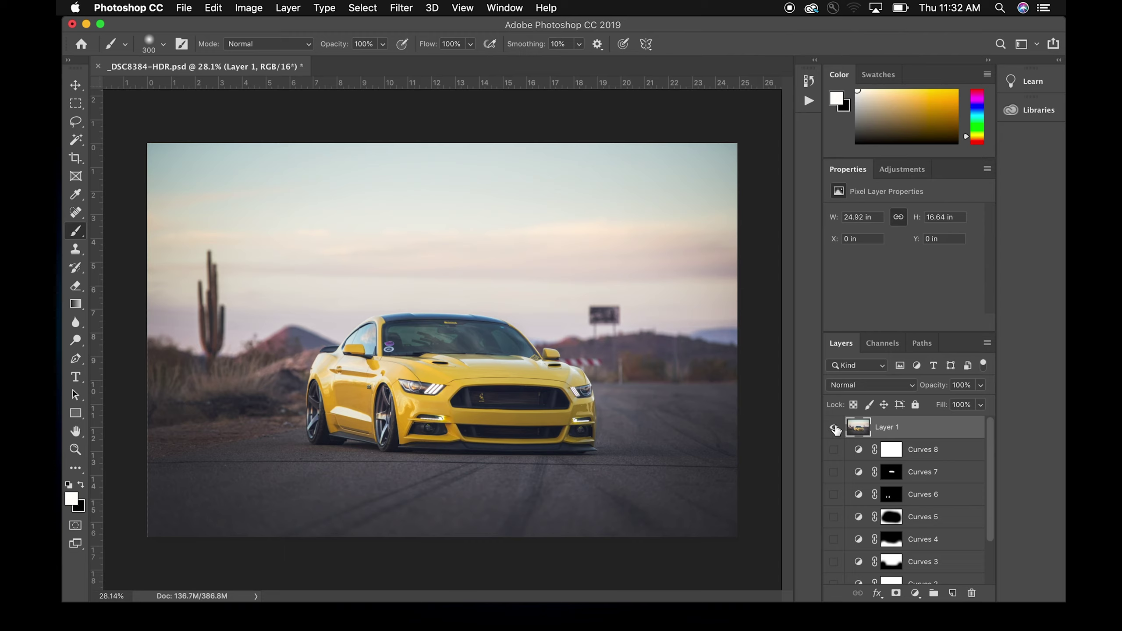
scroll(898, 461, "down", 3)
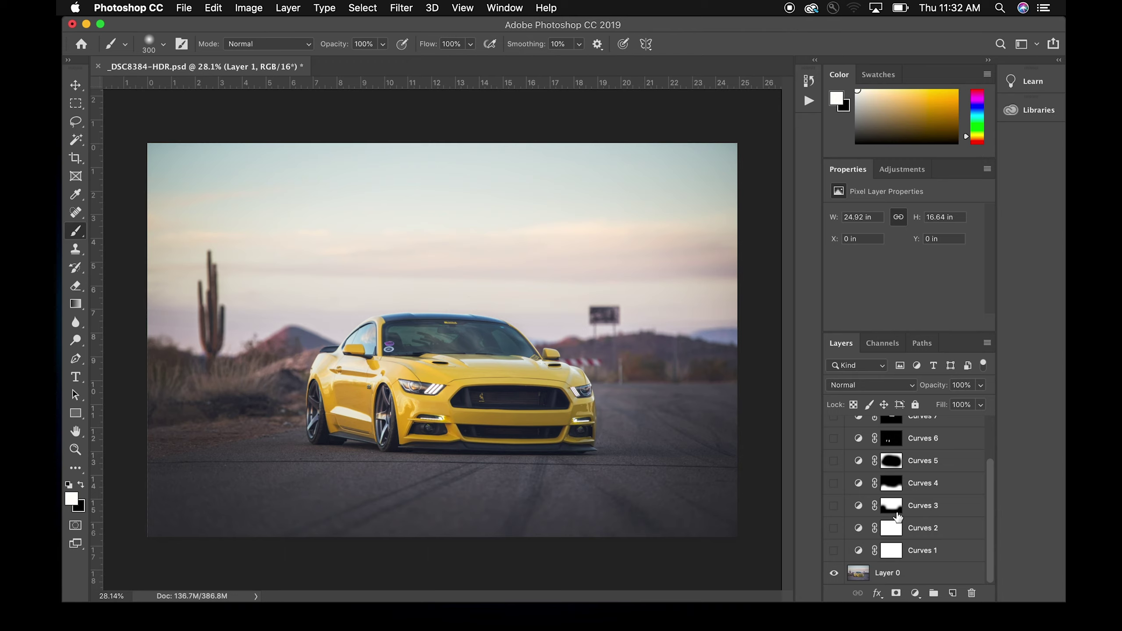
scroll(896, 519, "up", 3)
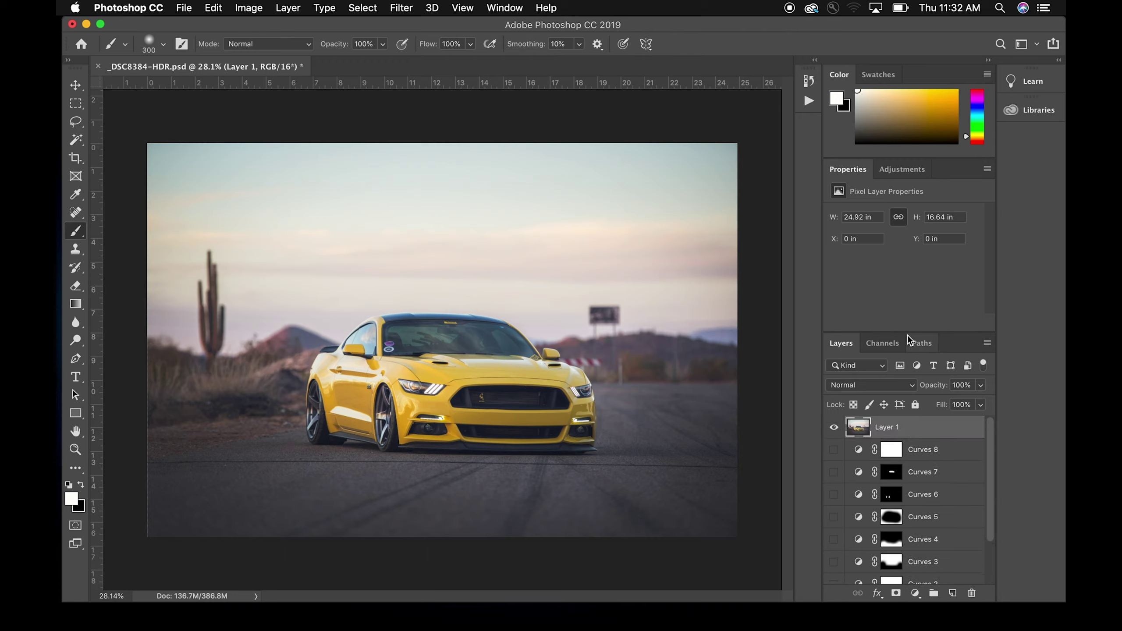
Add a ninth Curves layer above the merged layer and set its Green midtone point to input 128, output 126
left_click(904, 169)
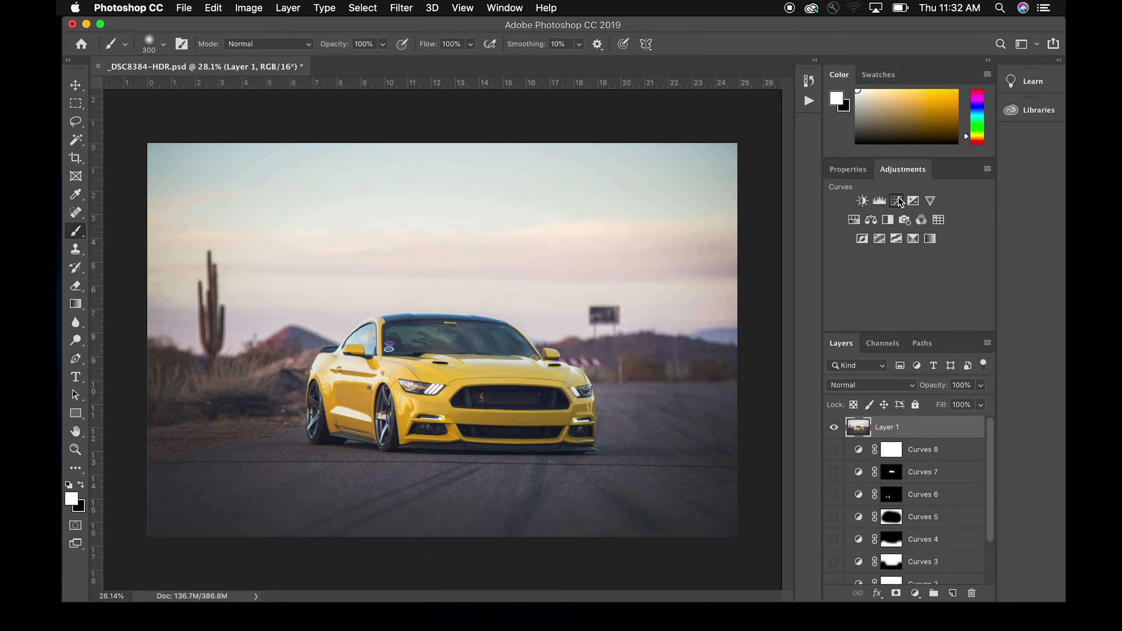
left_click(896, 201)
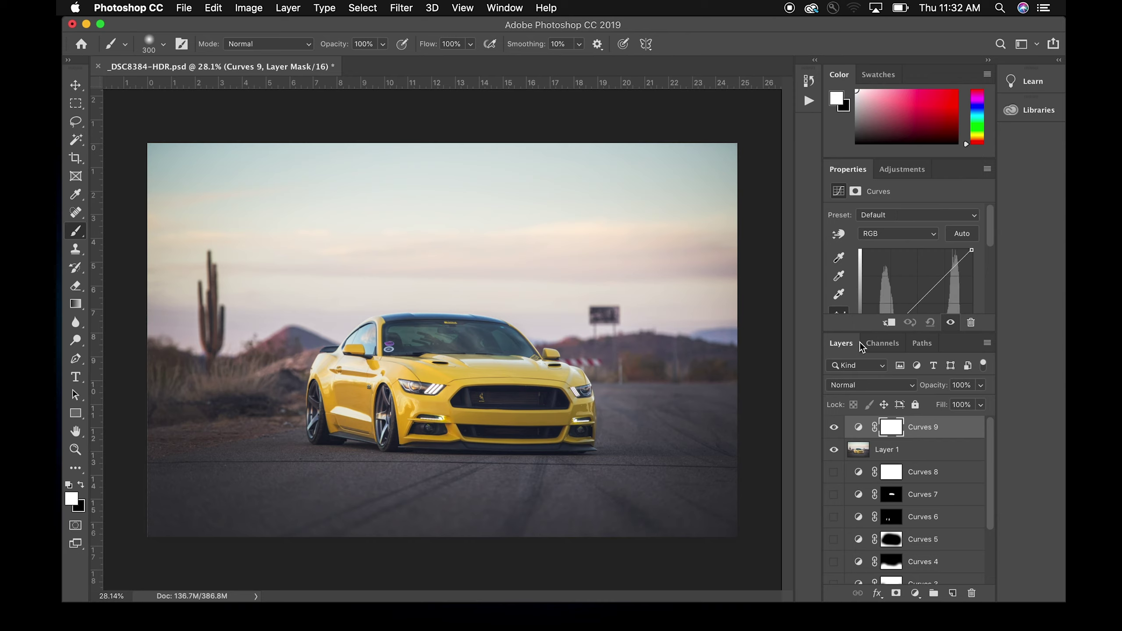
left_click_drag(866, 335, 867, 443)
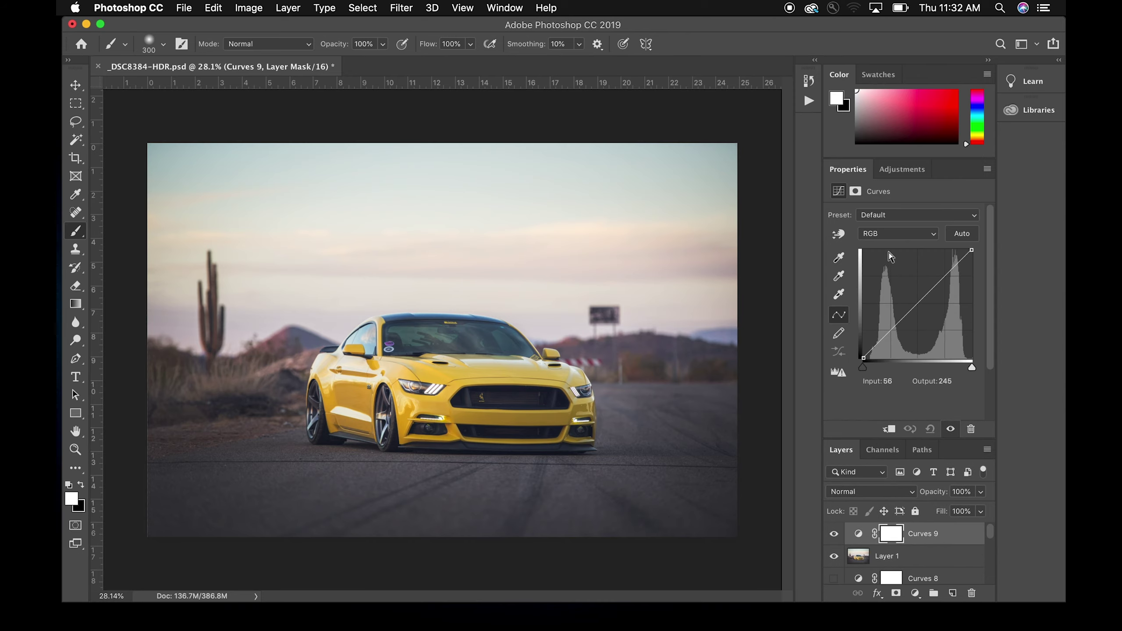
left_click(892, 233)
left_click(884, 254)
left_click_drag(918, 303, 918, 306)
Set the Curves 9 Blue midtone point to input 129, output 127, and activate the on-image adjustment tool
left_click(896, 233)
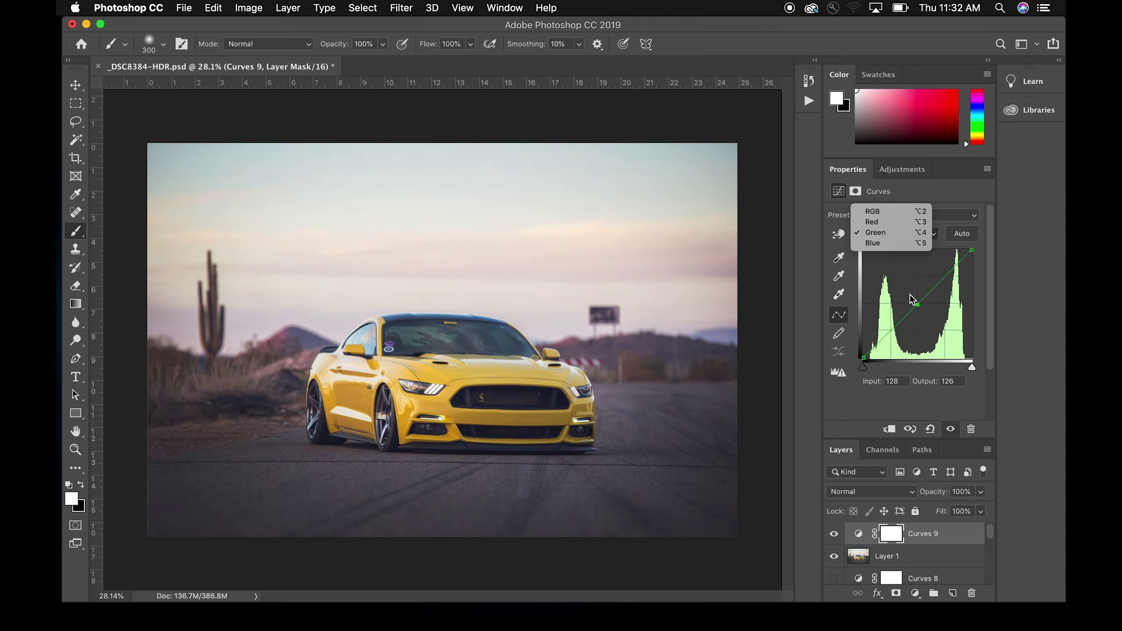
left_click(897, 244)
left_click_drag(917, 303, 919, 303)
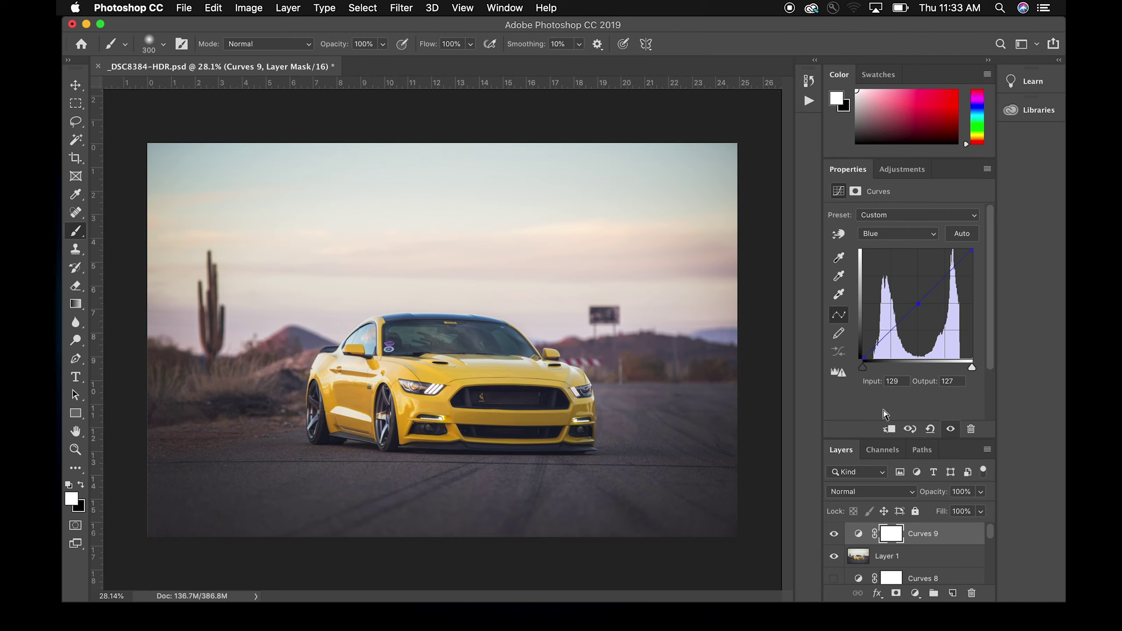
left_click(839, 234)
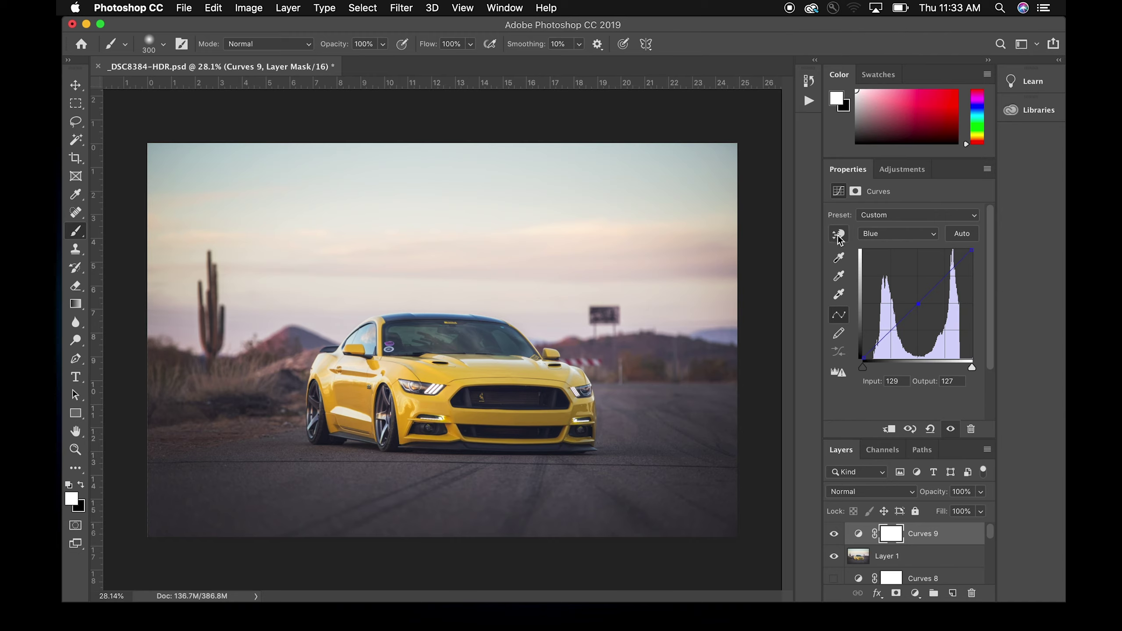